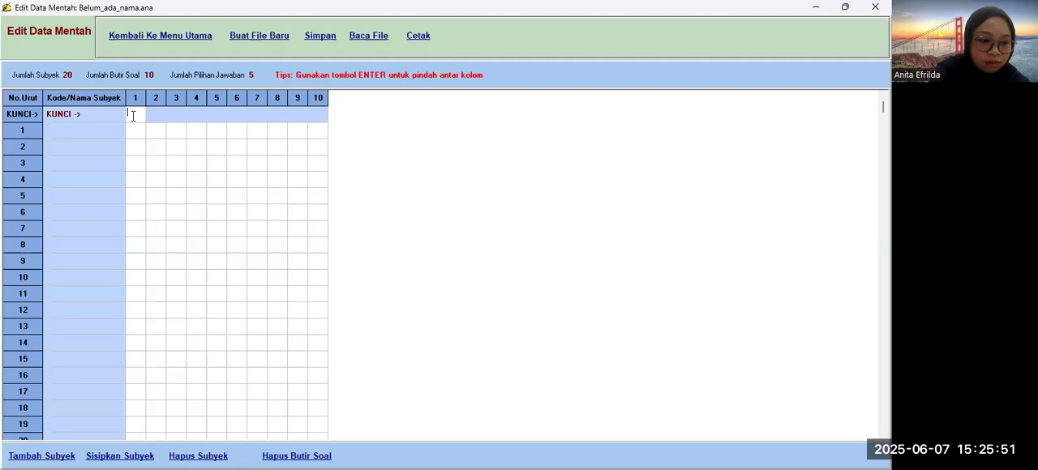
# Step: Fill the answer key (KUNCI row) for items 1 to 5 with C, A, D, C, D
pyautogui.write('C')
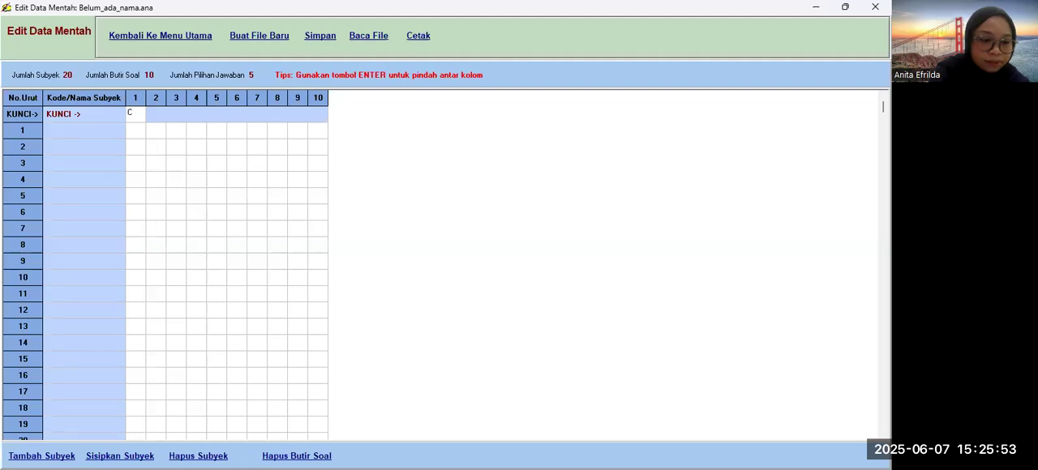
pyautogui.press('Return')
pyautogui.write('A')
pyautogui.press('Return')
pyautogui.write('D')
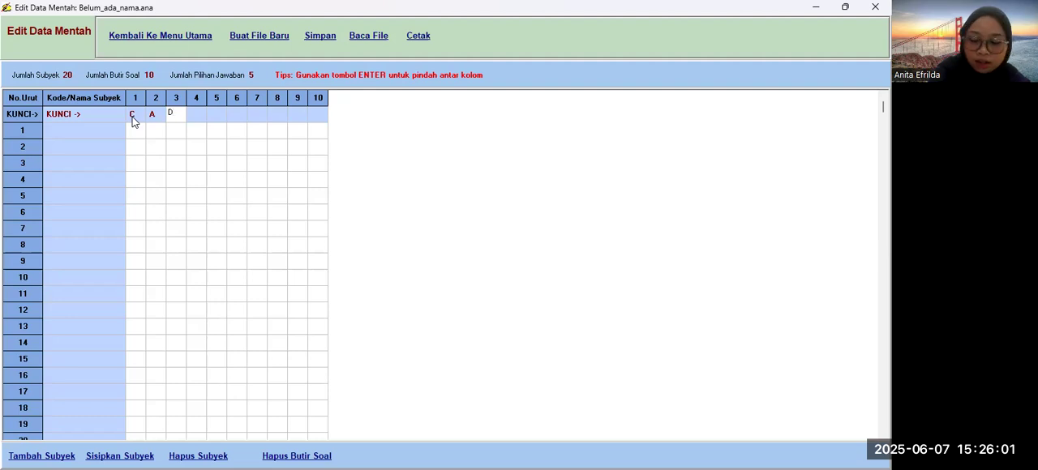
pyautogui.press('Return')
pyautogui.write('C')
pyautogui.press('Return')
pyautogui.write('D')
pyautogui.press('Return')
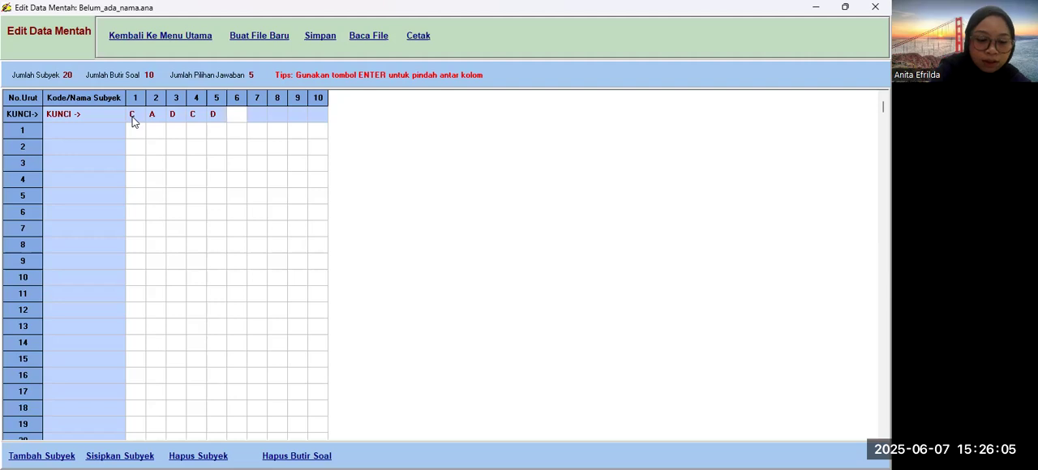
pyautogui.press('Return')
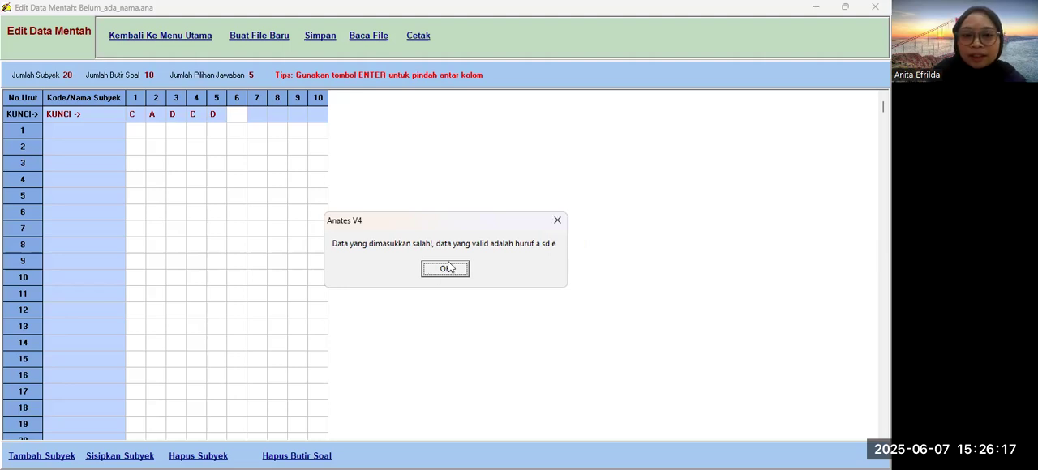
pyautogui.click(449, 267)
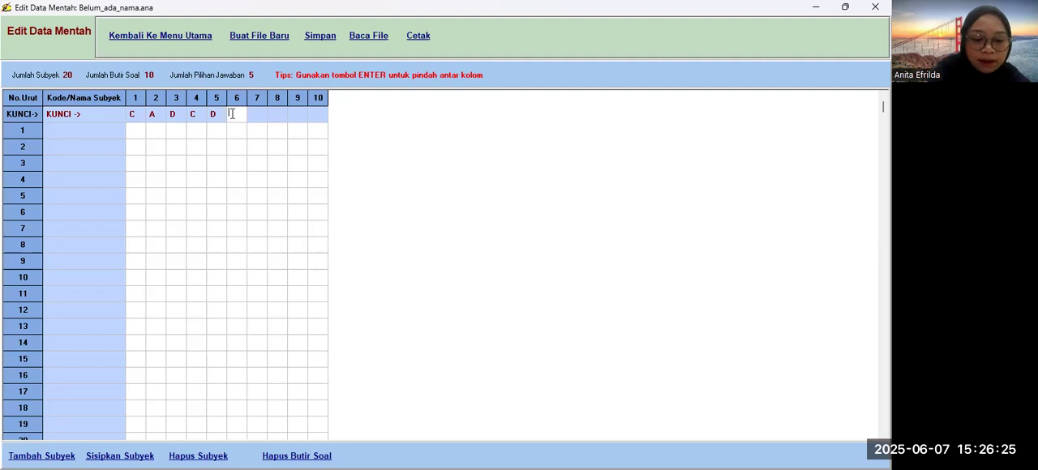
# Step: Fill the answer key for items 6 to 10 with D, A, C, B, A
pyautogui.write('D')
pyautogui.press('Return')
pyautogui.write('A')
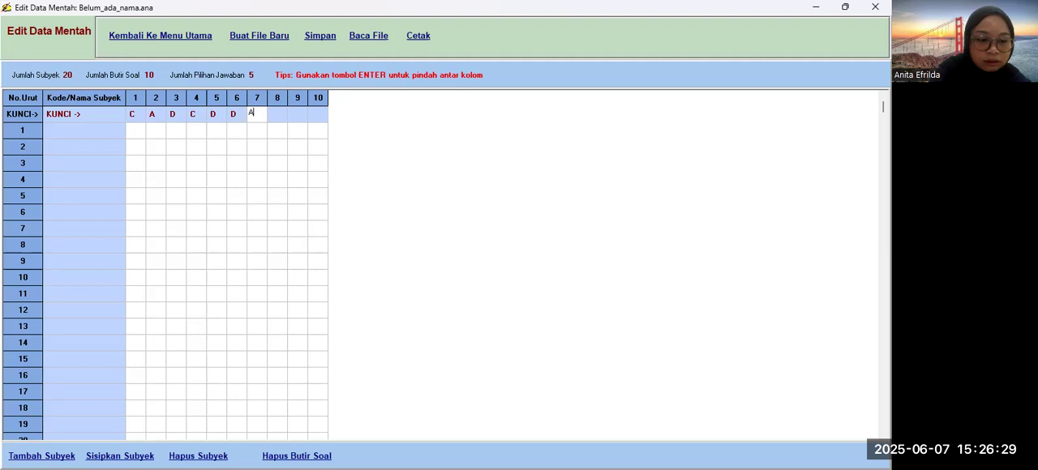
pyautogui.press('Return')
pyautogui.write('d')
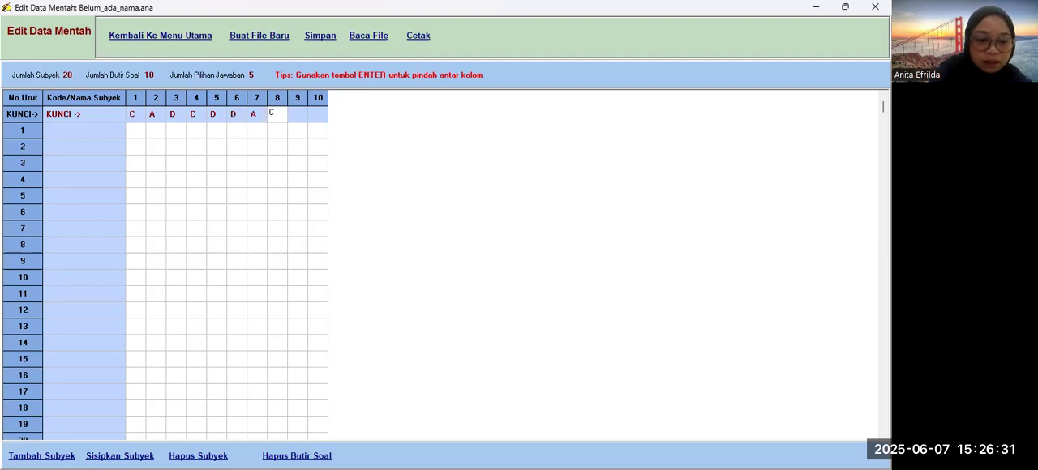
pyautogui.press('Return')
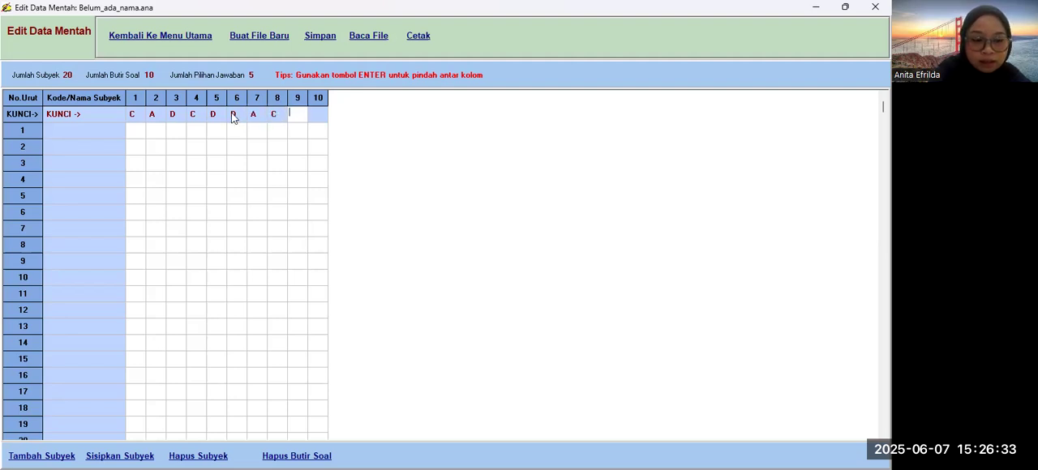
pyautogui.write('b')
pyautogui.press('Return')
pyautogui.write('A')
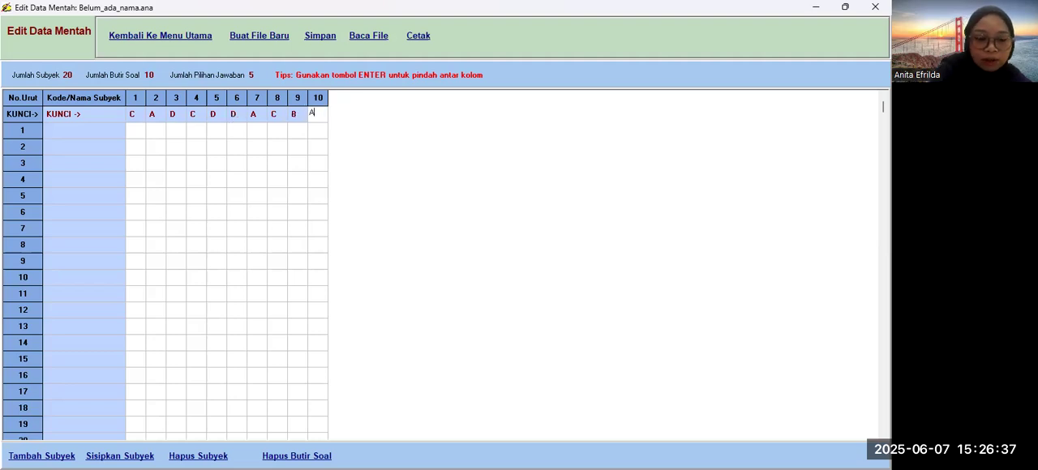
# Step: Enter the subjects' names in rows 1 to 4 of the Kode/Nama Subyek column
pyautogui.click(68, 137)
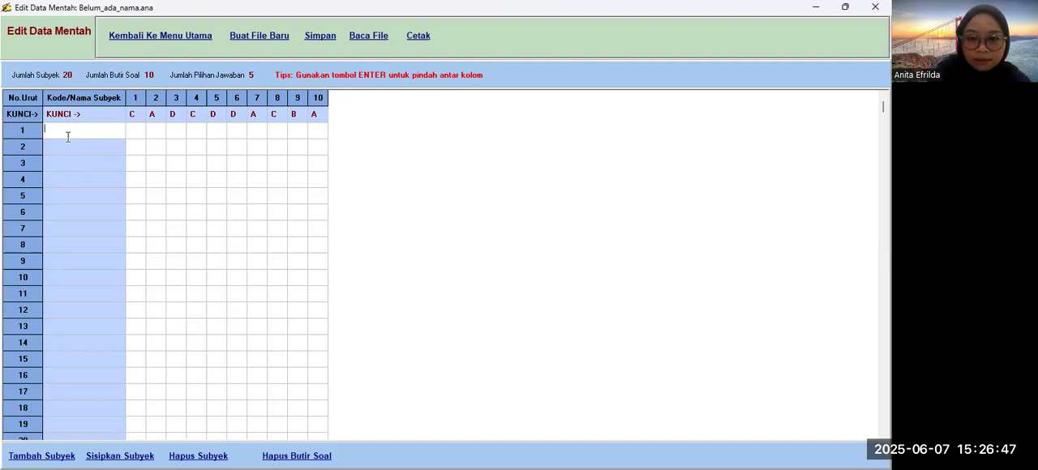
pyautogui.write('Pupu')
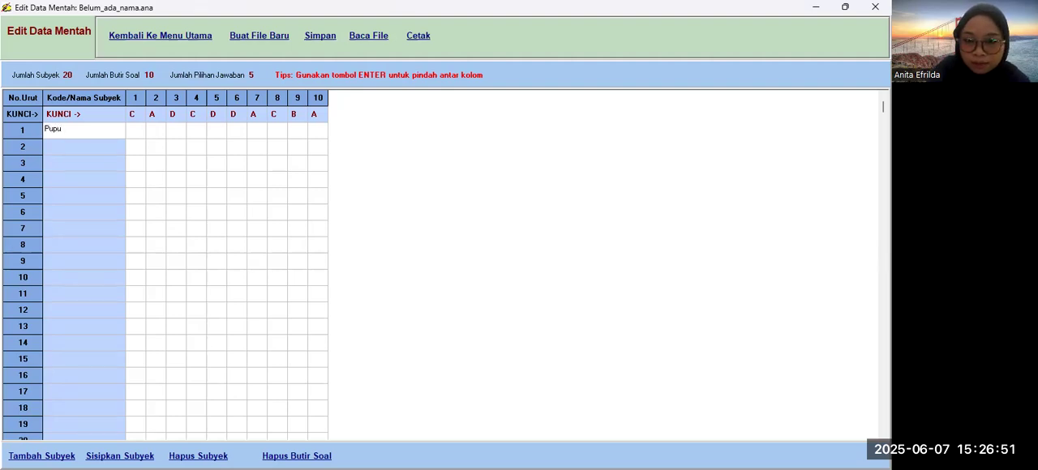
pyautogui.click(68, 139)
pyautogui.write('Jas')
pyautogui.write('min')
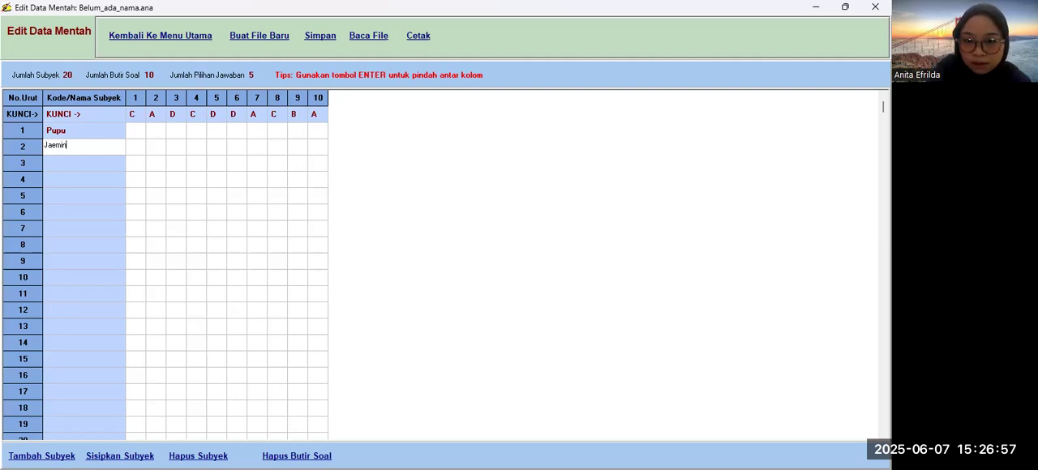
pyautogui.press('Return')
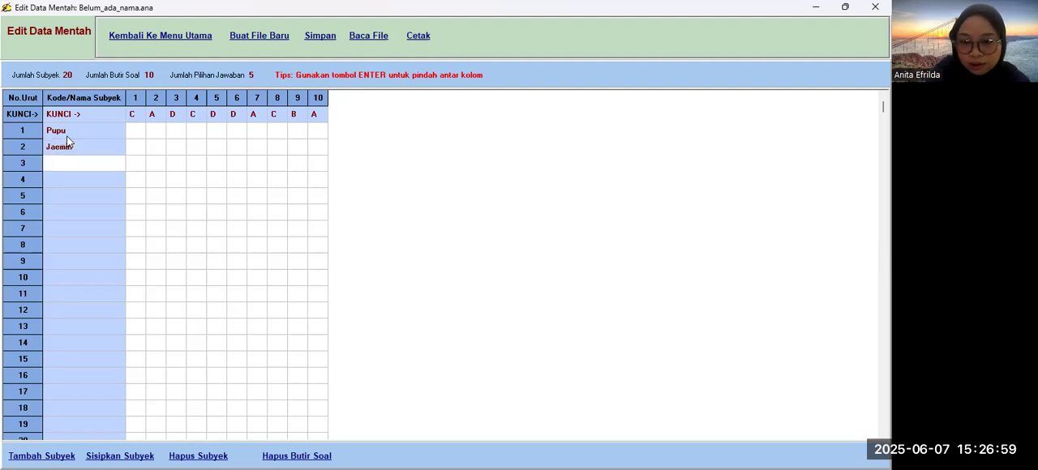
pyautogui.write('Aulia')
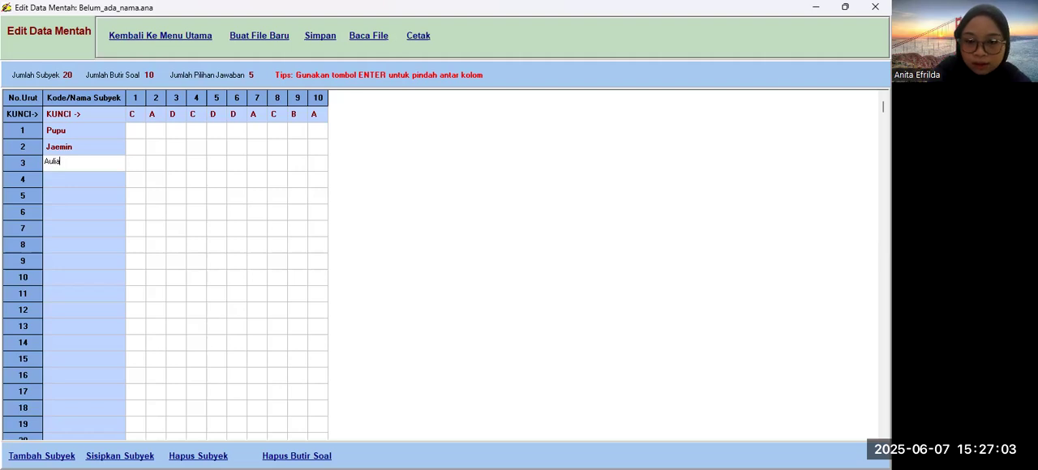
pyautogui.press('Return')
pyautogui.write('Tiara')
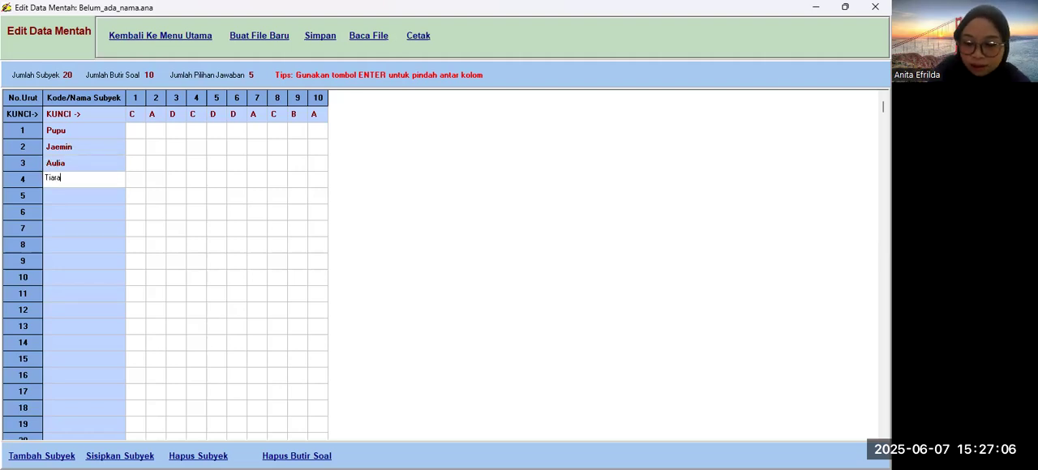
pyautogui.press('Return')
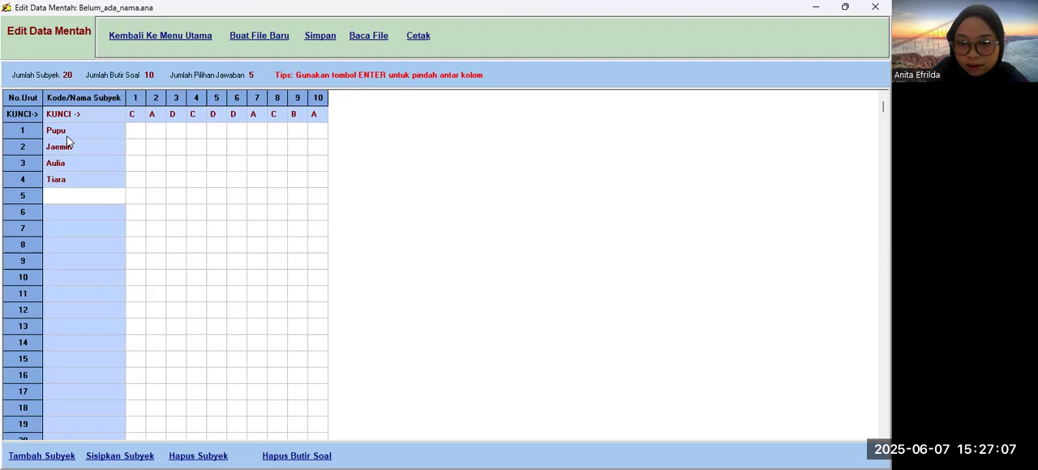
# Step: Enter the subjects' names in rows 5 to 8 of the Kode/Nama Subyek column
pyautogui.write('Ke')
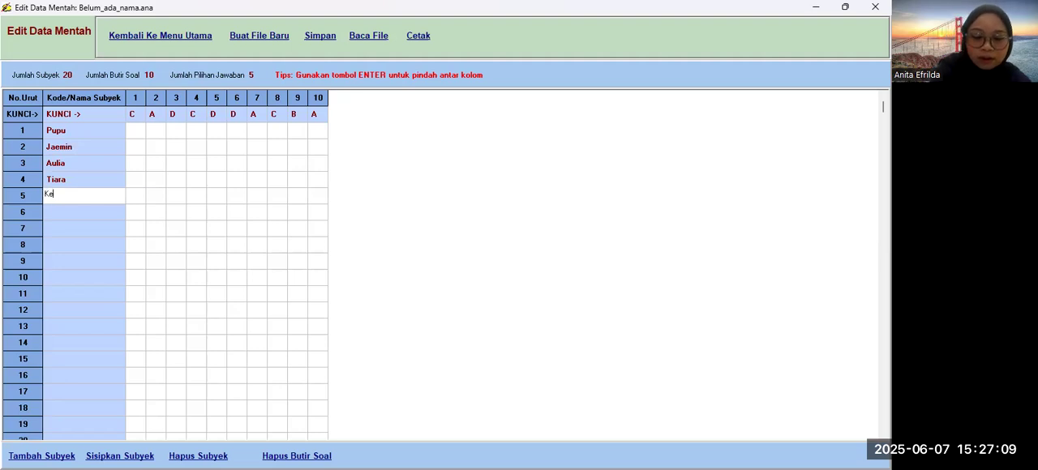
pyautogui.write('ysa')
pyautogui.press('Return')
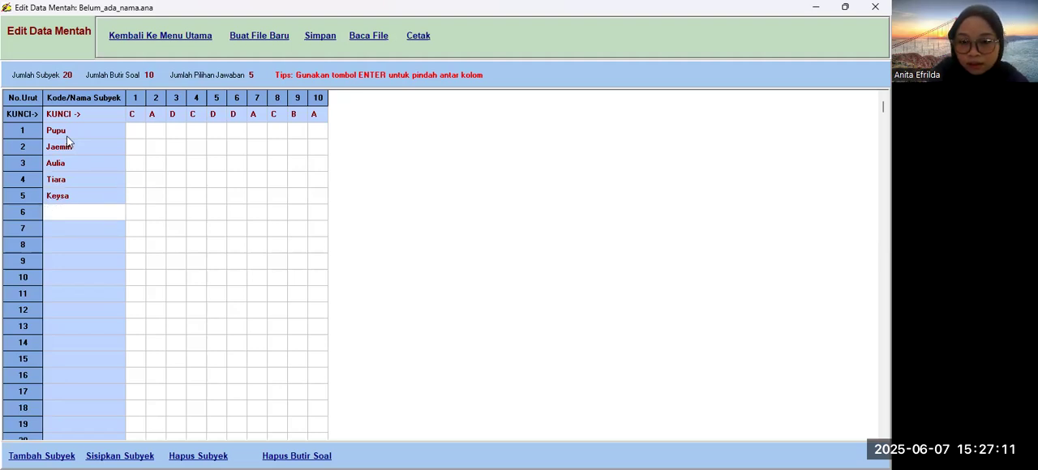
pyautogui.write('Bayang')
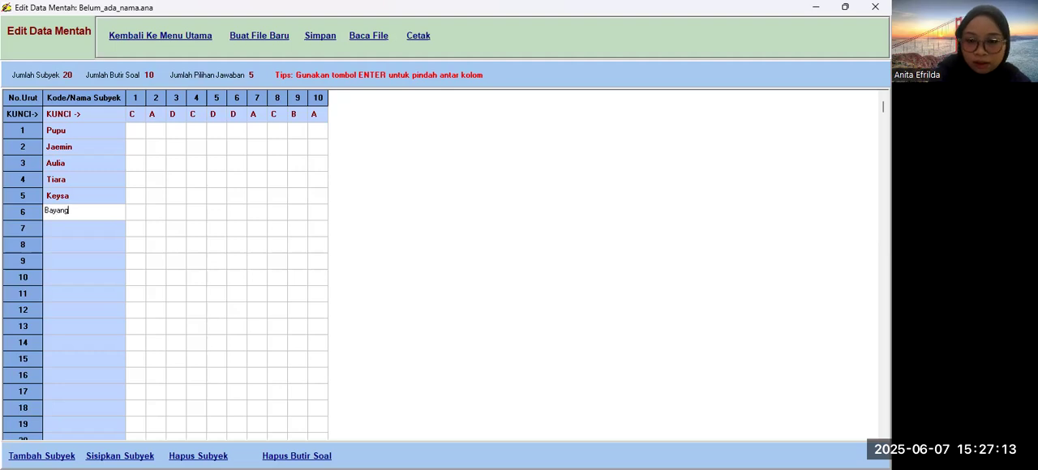
pyautogui.press('Return')
pyautogui.write('Alya')
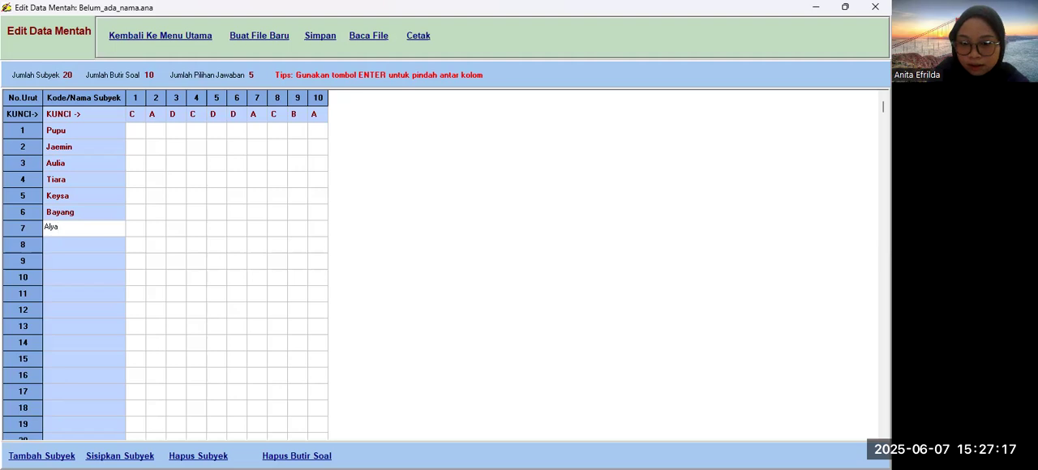
pyautogui.press('Return')
pyautogui.write('An')
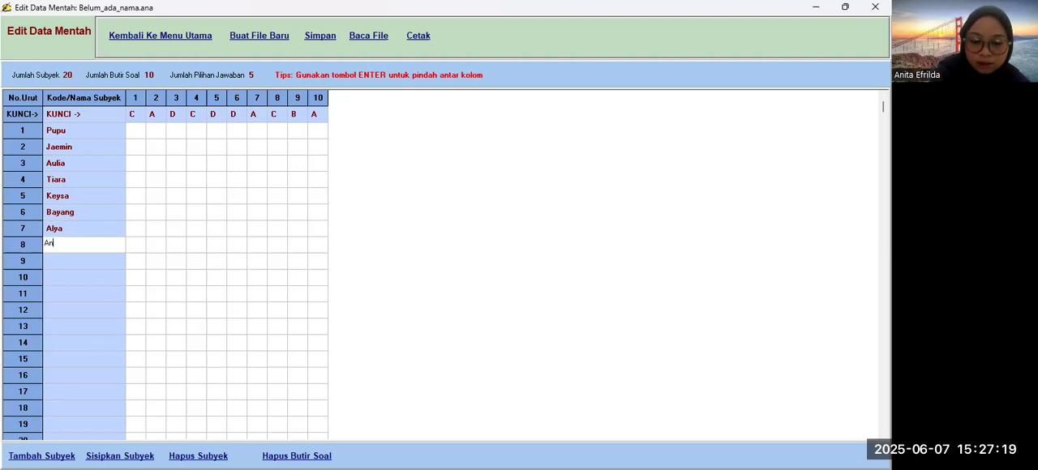
pyautogui.write('dini')
pyautogui.press('Return')
# Step: Enter the subjects' names in rows 9 to 12 of the Kode/Nama Subyek column
pyautogui.write('Imel')
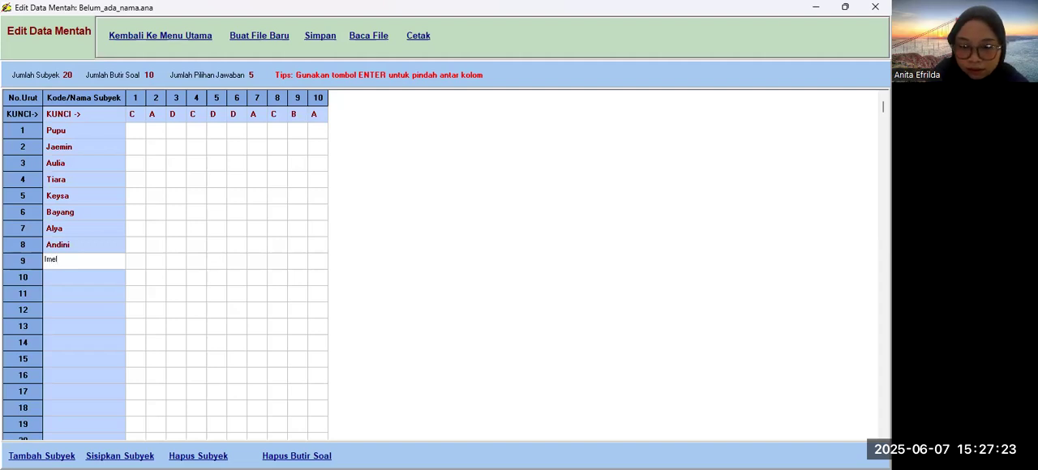
pyautogui.press('Return')
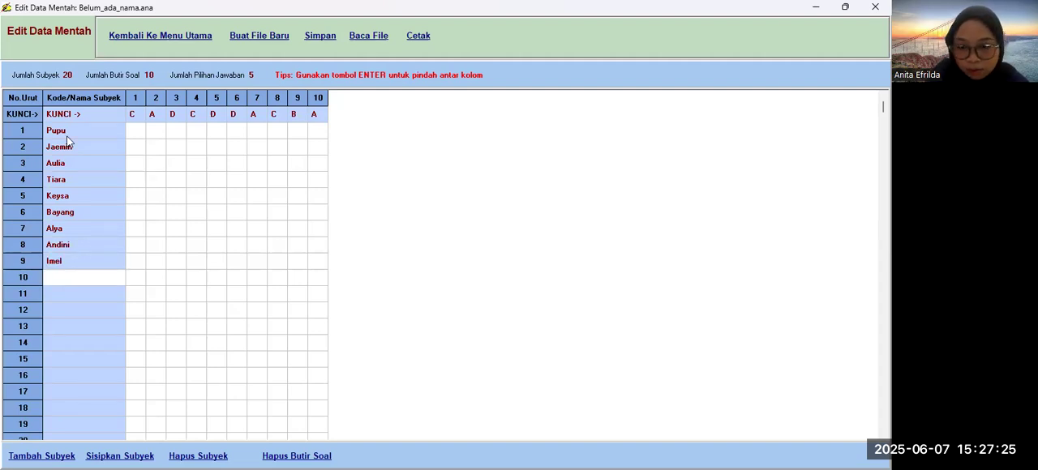
pyautogui.write('M. ')
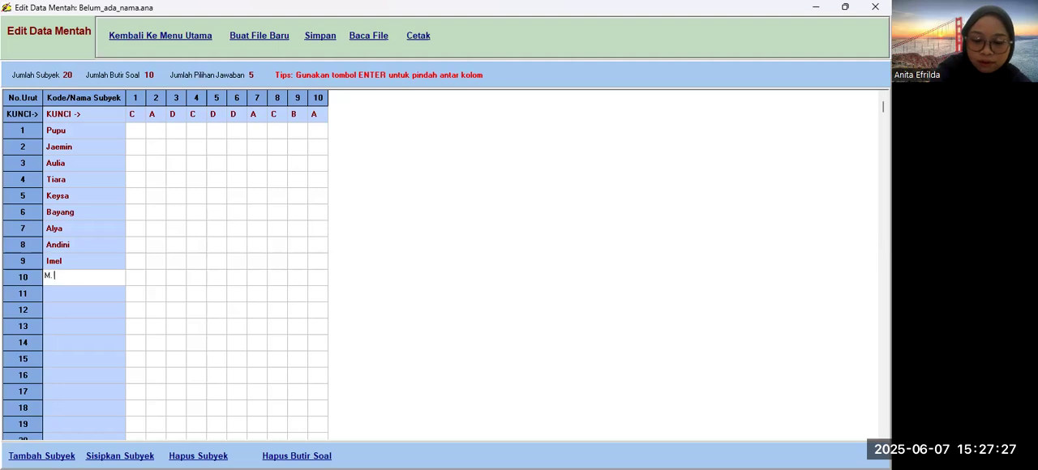
pyautogui.write('Nadhif')
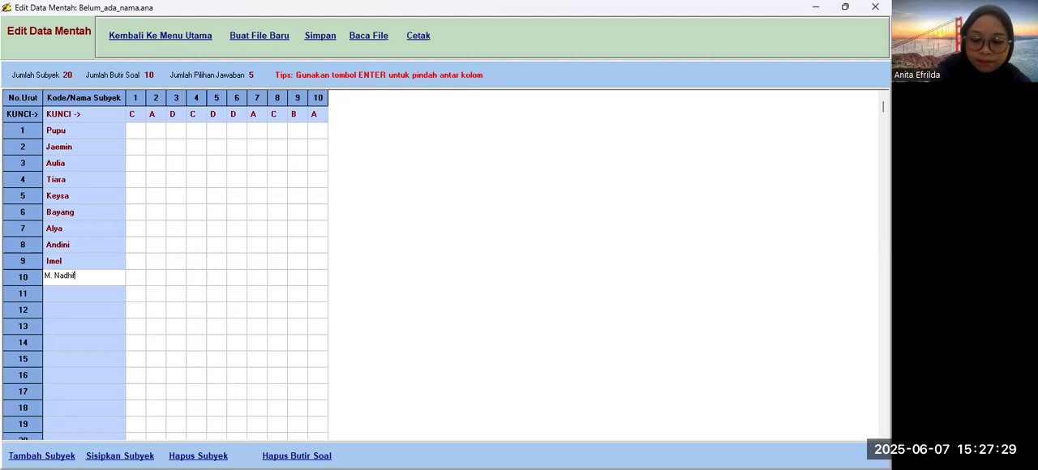
pyautogui.press('Return')
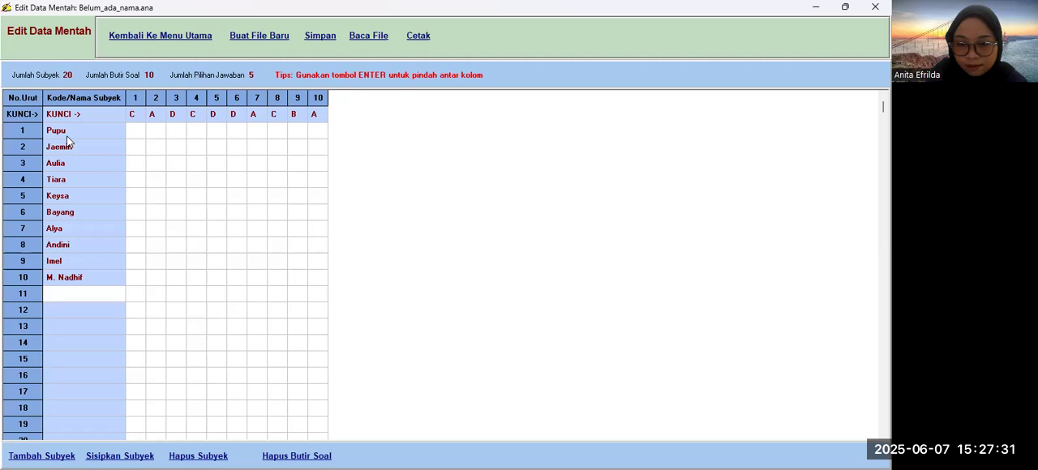
pyautogui.write('Neta')
pyautogui.press('Return')
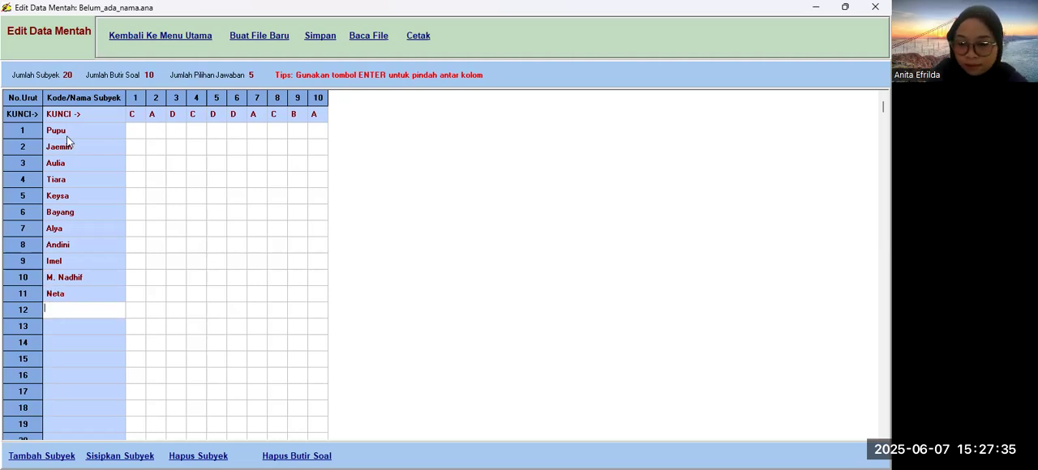
pyautogui.write('Liana')
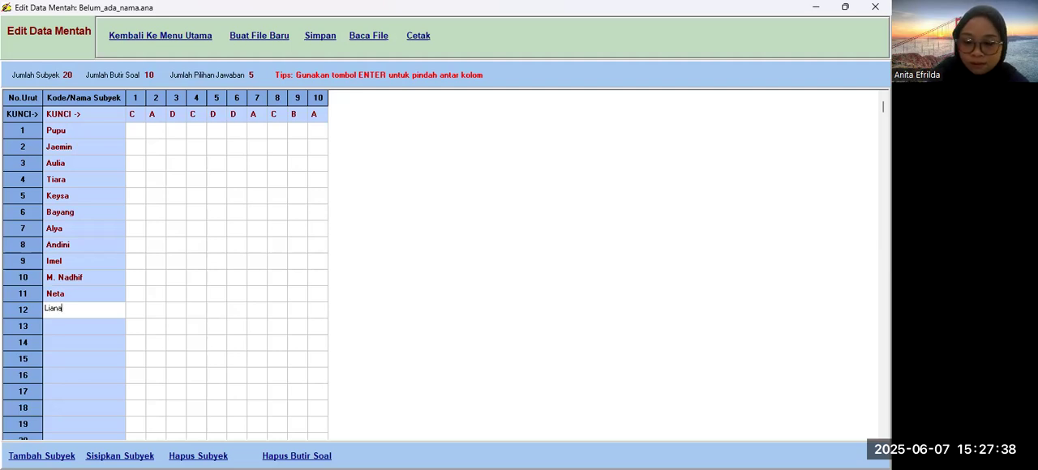
pyautogui.press('Return')
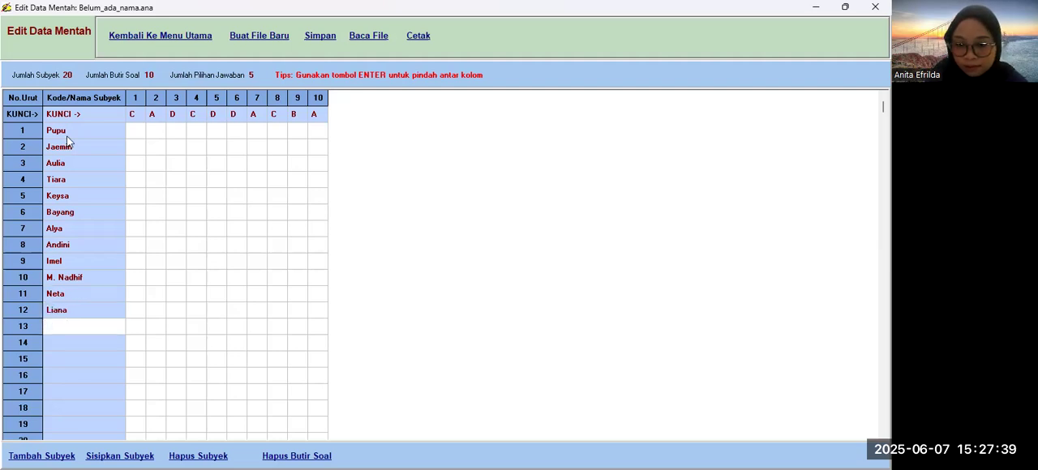
# Step: Enter the subjects' names in rows 13 to 16 of the Kode/Nama Subyek column
pyautogui.write('Melvia')
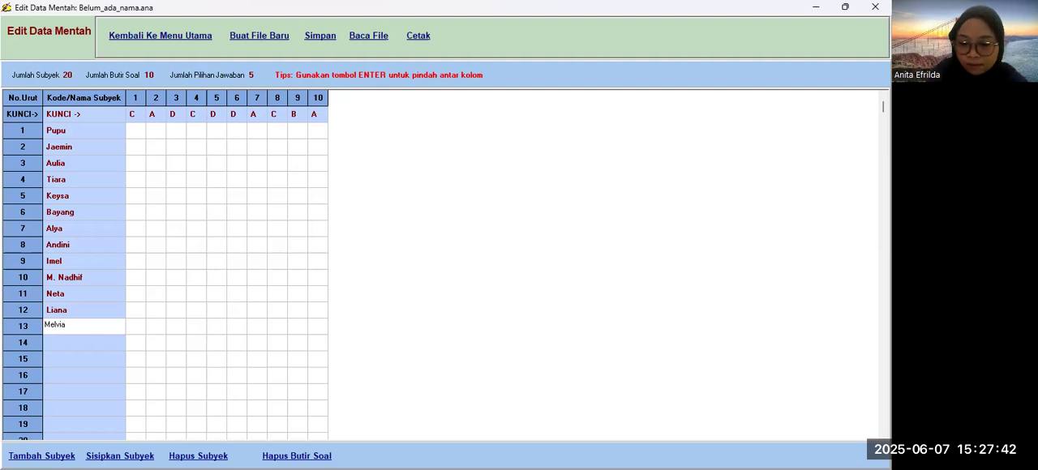
pyautogui.press('Return')
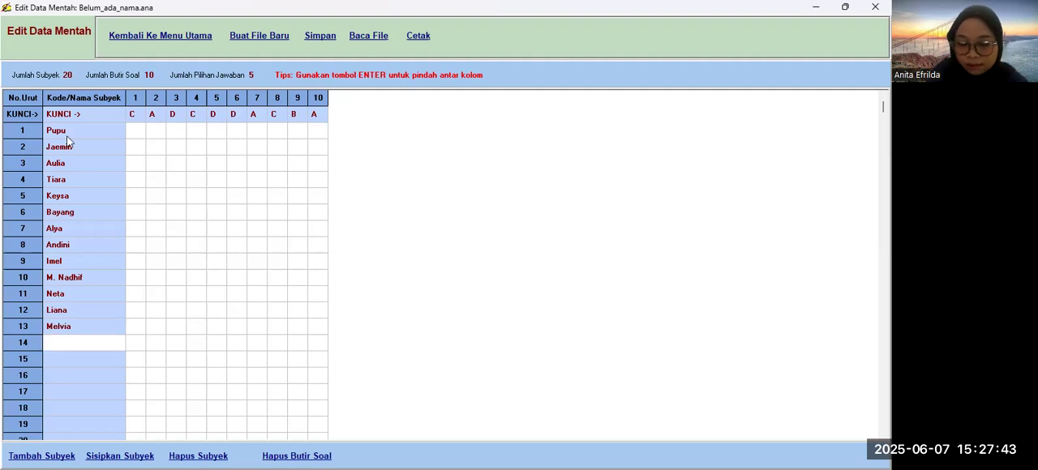
pyautogui.write('Mulya')
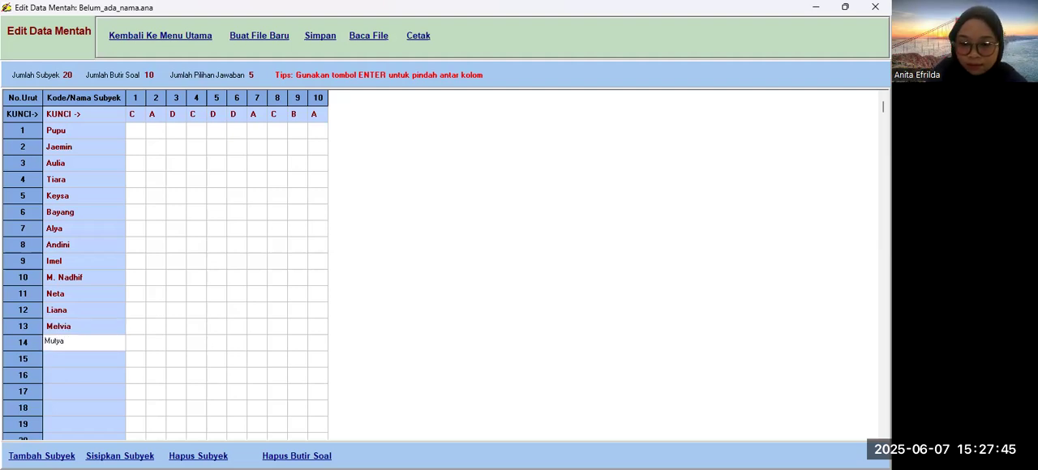
pyautogui.press('Return')
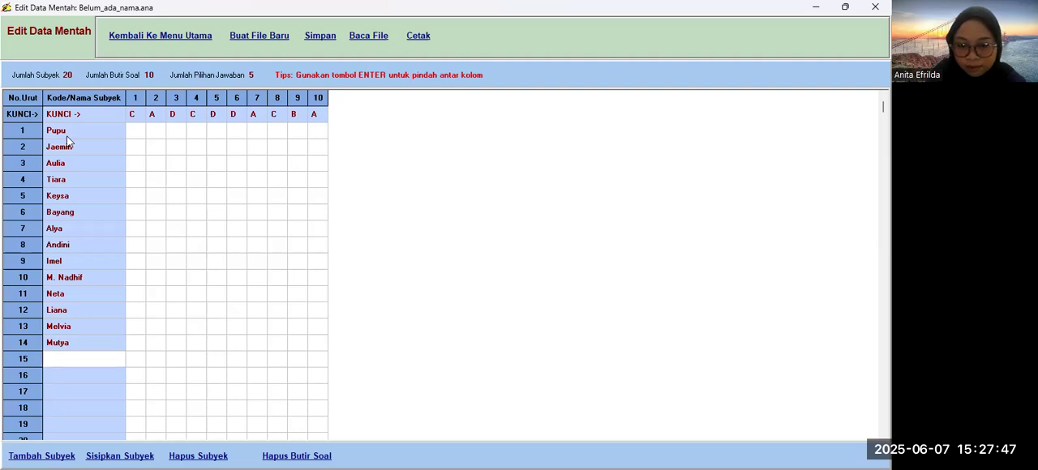
pyautogui.write('Deska')
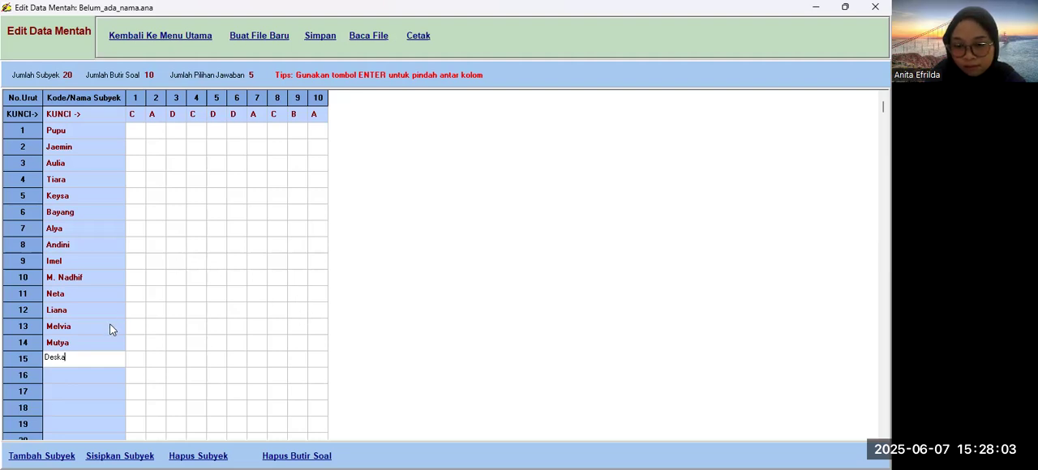
pyautogui.press('Return')
pyautogui.write('A')
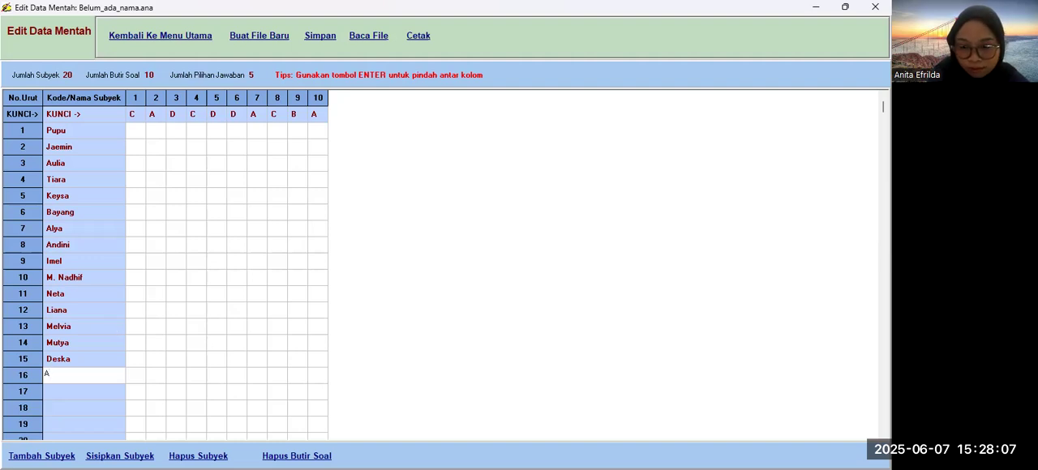
pyautogui.write('n')
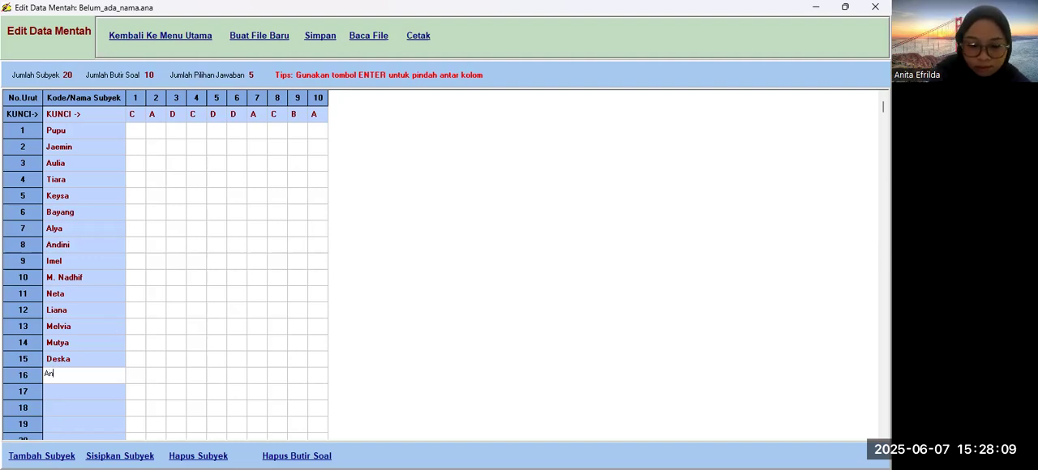
pyautogui.write('d')
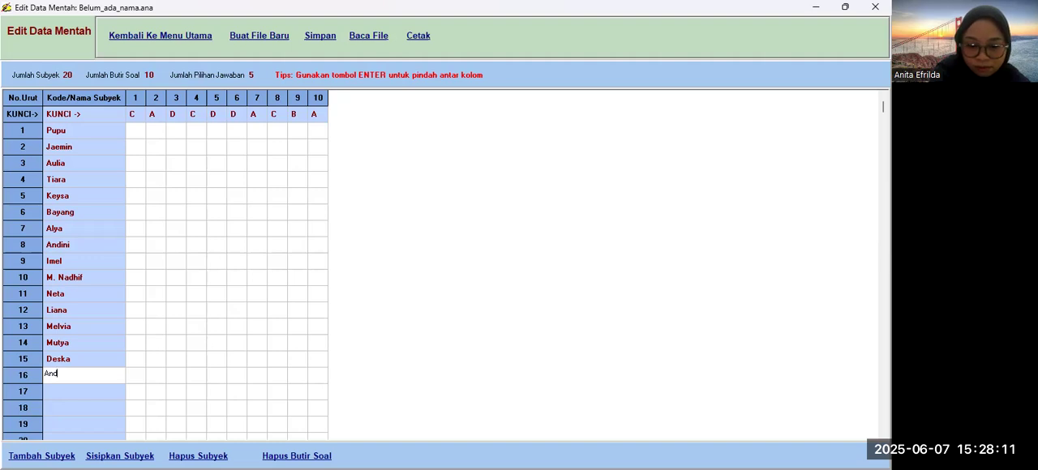
pyautogui.write('in')
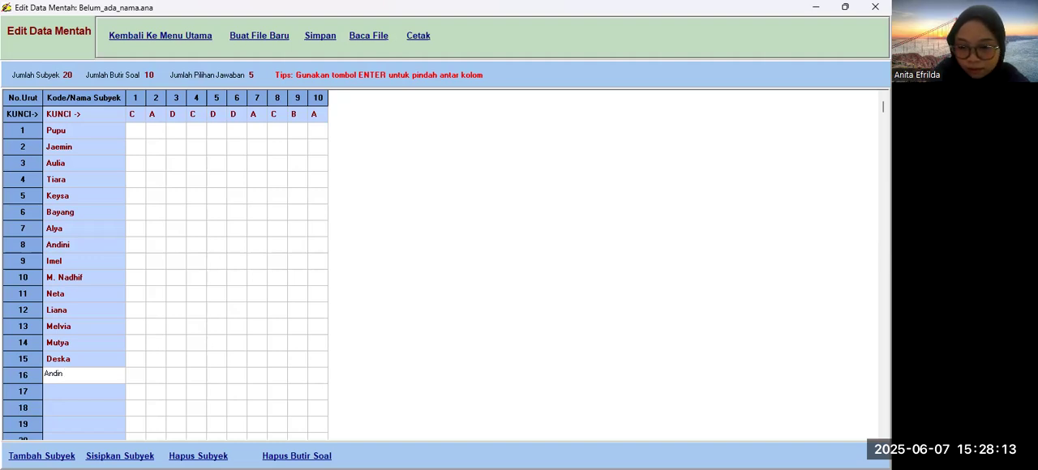
pyautogui.press('Return')
# Step: Enter the subjects' names in rows 17 to 20 of the Kode/Nama Subyek column
pyautogui.write('Aisha')
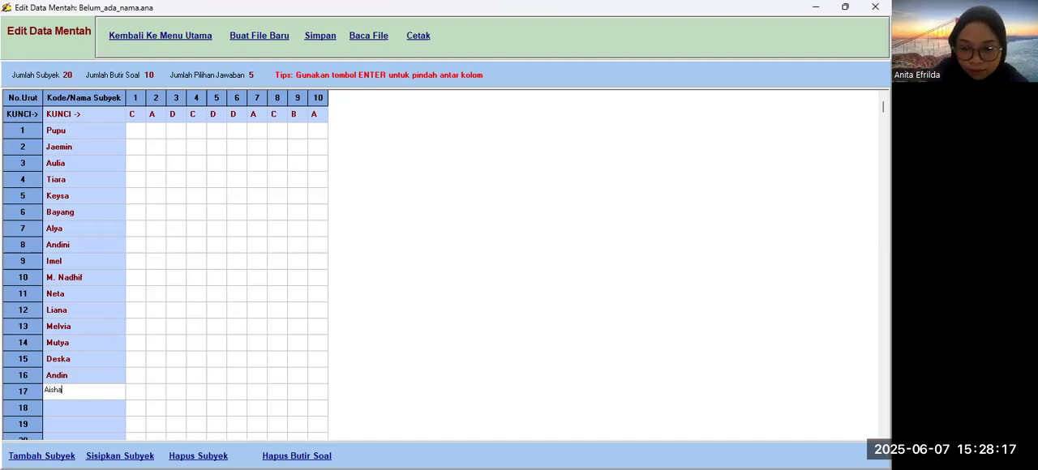
pyautogui.press('Return')
pyautogui.write('Putri')
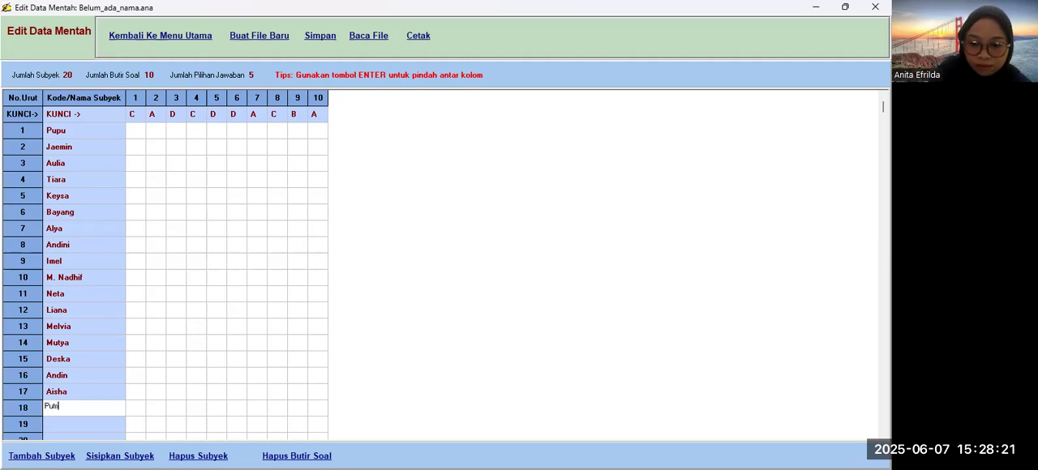
pyautogui.press('Return')
pyautogui.write('Afika')
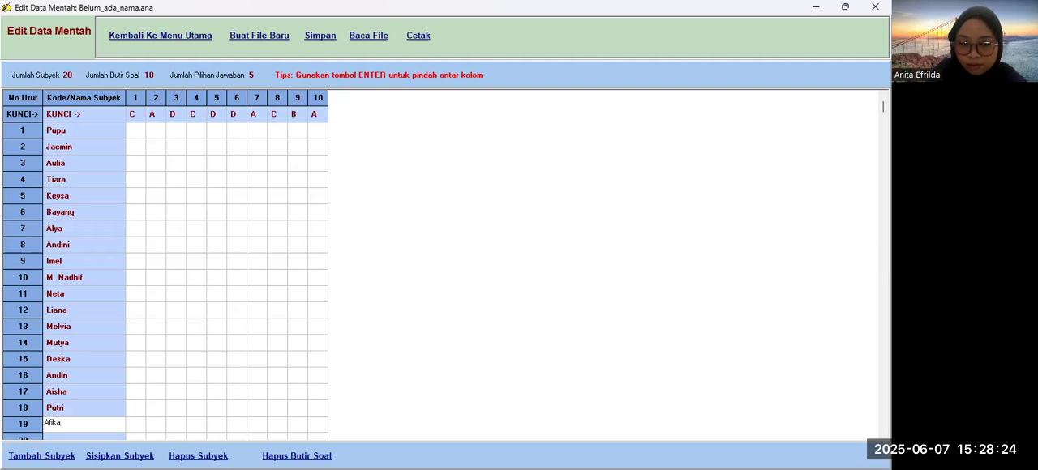
pyautogui.press('Return')
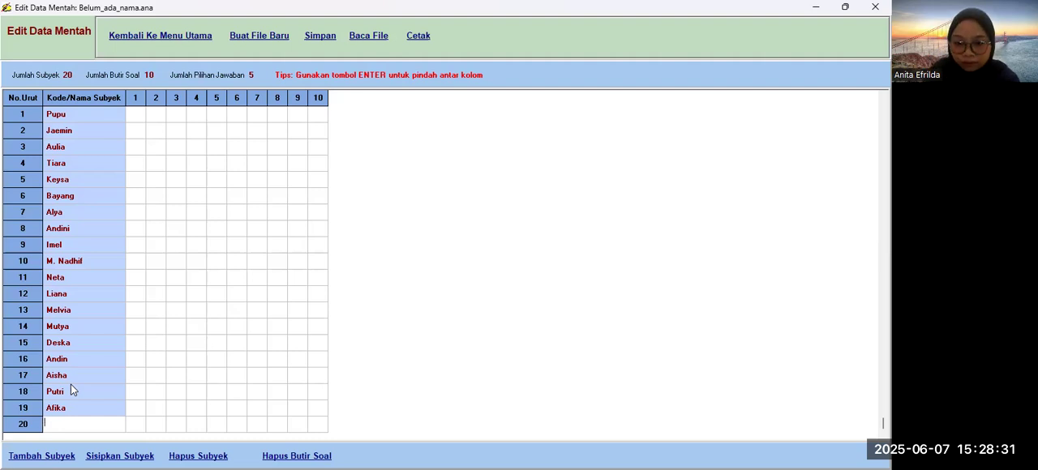
pyautogui.write('Ani')
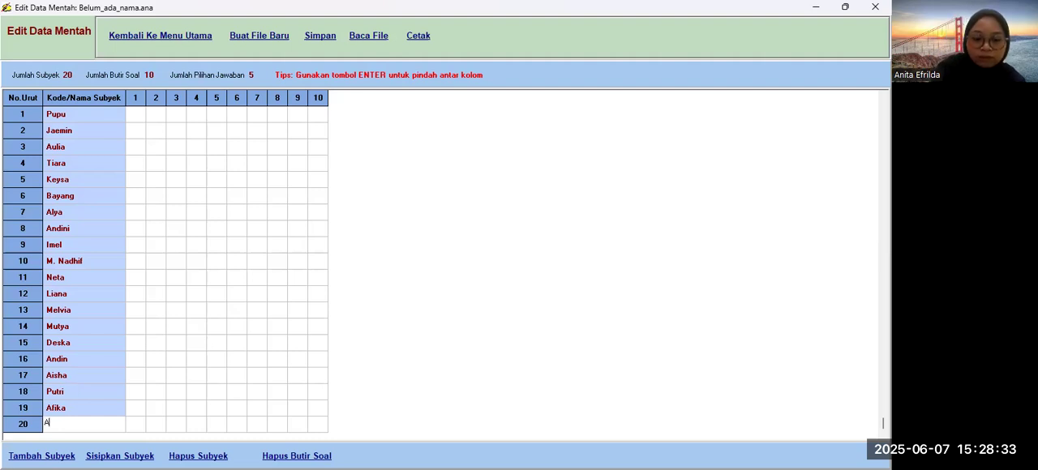
# Step: Enter C as the answer of subject 1 for item 1
pyautogui.press('Up')
pyautogui.press('Up')
pyautogui.press('Up')
pyautogui.press('Up')
pyautogui.press('Up')
pyautogui.press('Up')
pyautogui.press('Up')
pyautogui.press('Up')
pyautogui.press('Up')
pyautogui.press('Up')
pyautogui.press('Up')
pyautogui.press('Up')
pyautogui.press('Up')
pyautogui.press('Up')
pyautogui.press('Up')
pyautogui.press('Up')
pyautogui.press('Up')
pyautogui.press('Up')
pyautogui.press('Up')
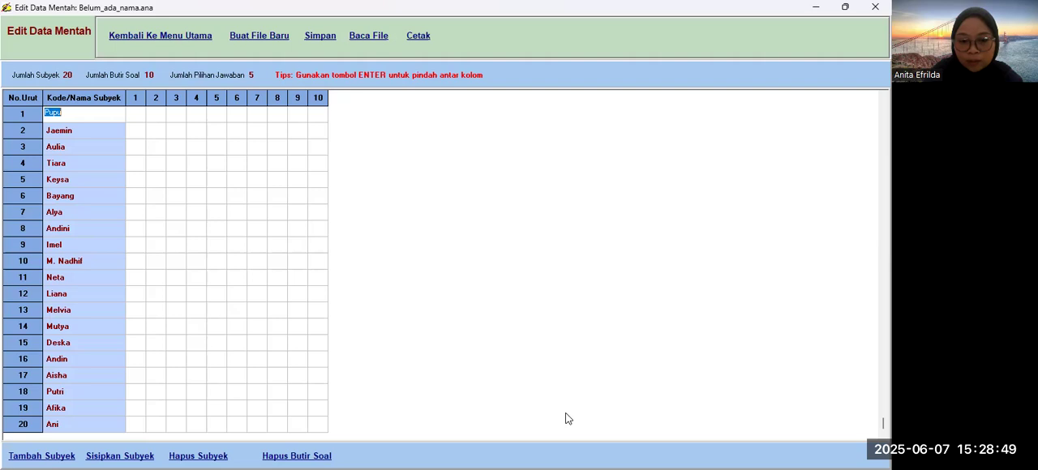
pyautogui.click(142, 118)
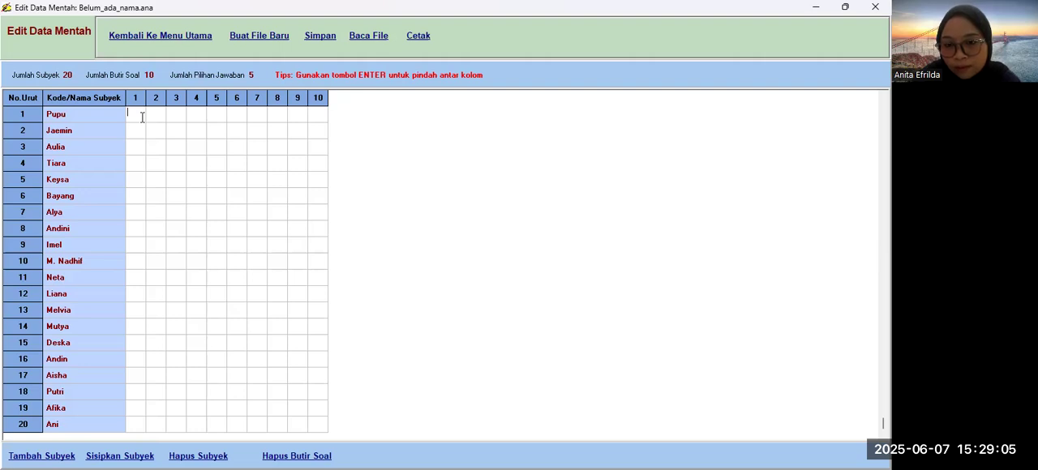
pyautogui.press('capslock')
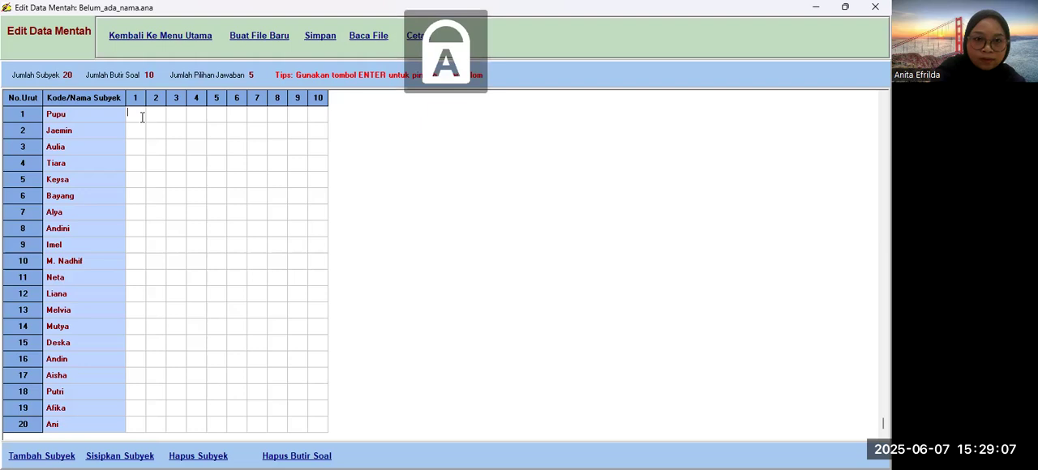
pyautogui.write('CC')
pyautogui.press('Return')
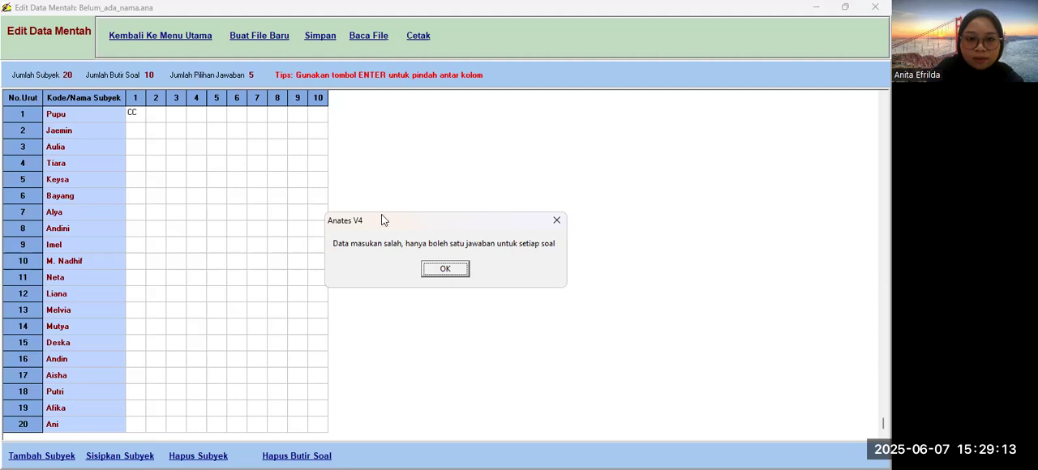
pyautogui.click(445, 270)
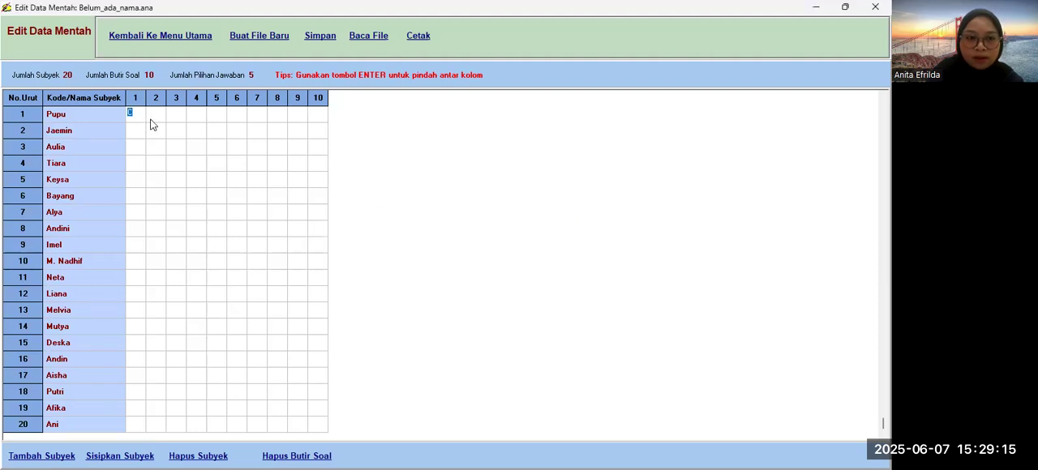
# Step: Fill the item 1 answers of subjects 2 to 6 with C, A, C, C, A
pyautogui.scroll(1, 152, 130)
pyautogui.click(141, 137)
pyautogui.click(139, 143)
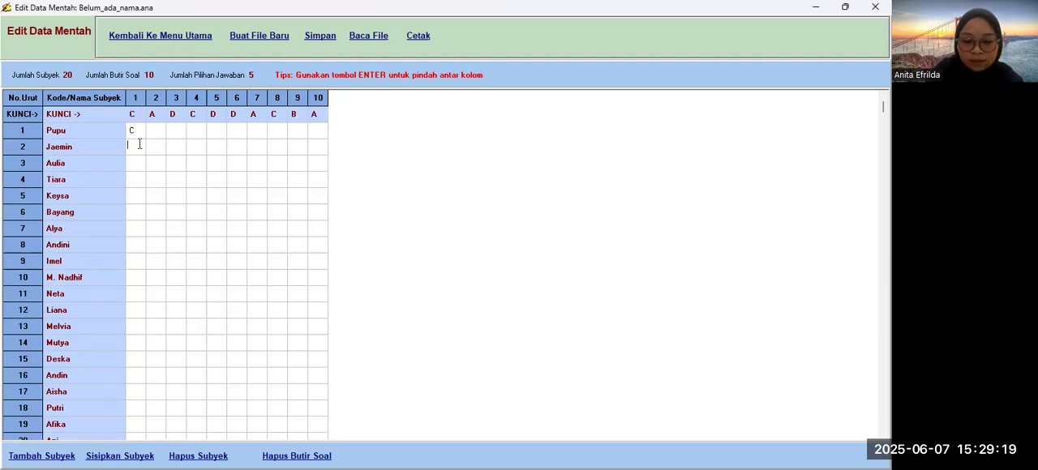
pyautogui.write('C')
pyautogui.press('Return')
pyautogui.write('A')
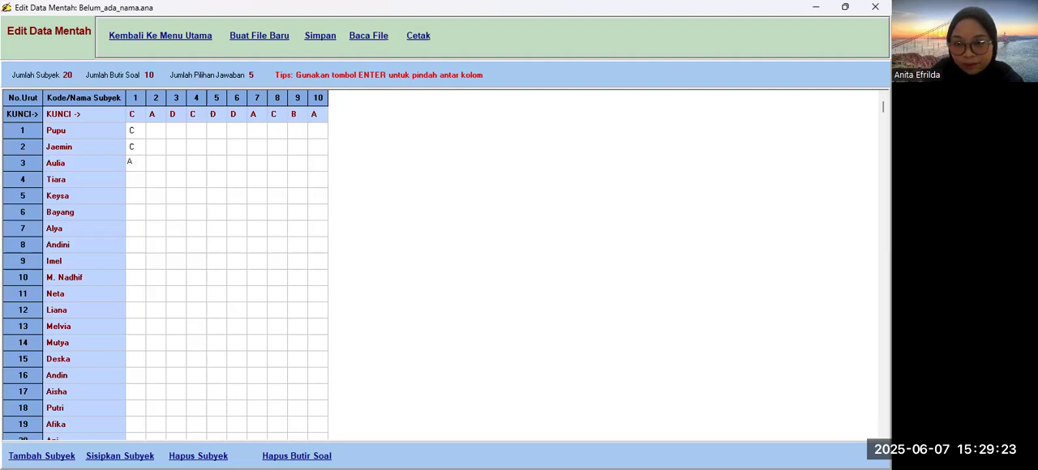
pyautogui.press('Return')
pyautogui.write('C')
pyautogui.press('Return')
pyautogui.write('C')
pyautogui.press('Return')
pyautogui.write('A')
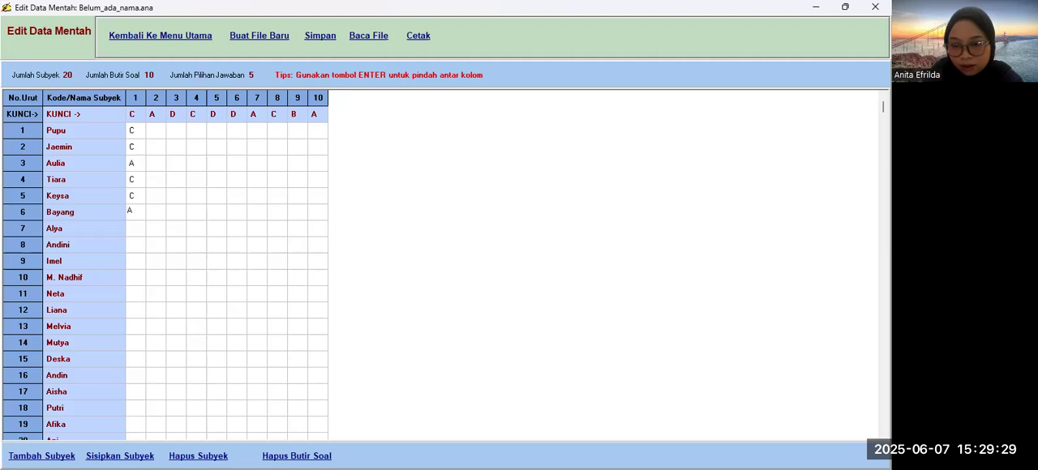
# Step: Fill the item 1 answers of subjects 7 to 9 with C, C, C
pyautogui.press('Down')
pyautogui.press('Down')
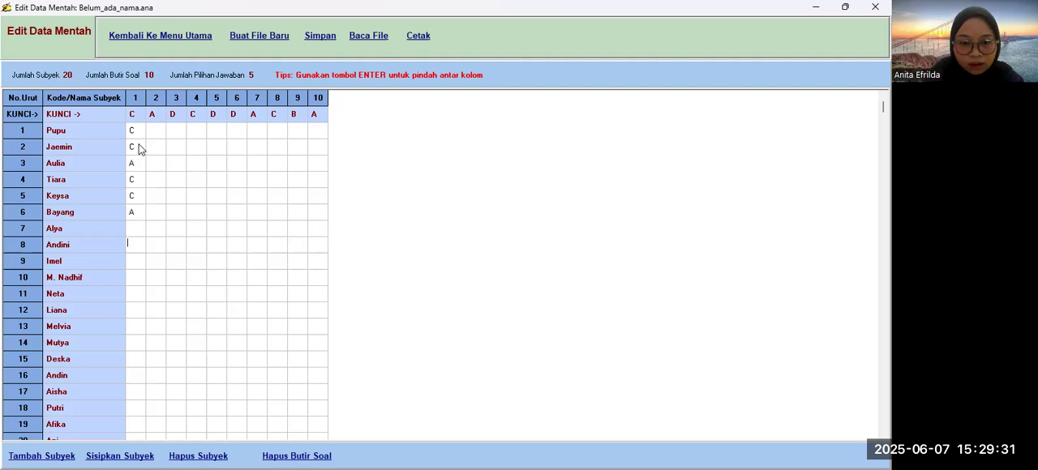
pyautogui.write('C')
pyautogui.press('Down')
pyautogui.write('C')
pyautogui.press('Down')
pyautogui.write('C')
pyautogui.press('Down')
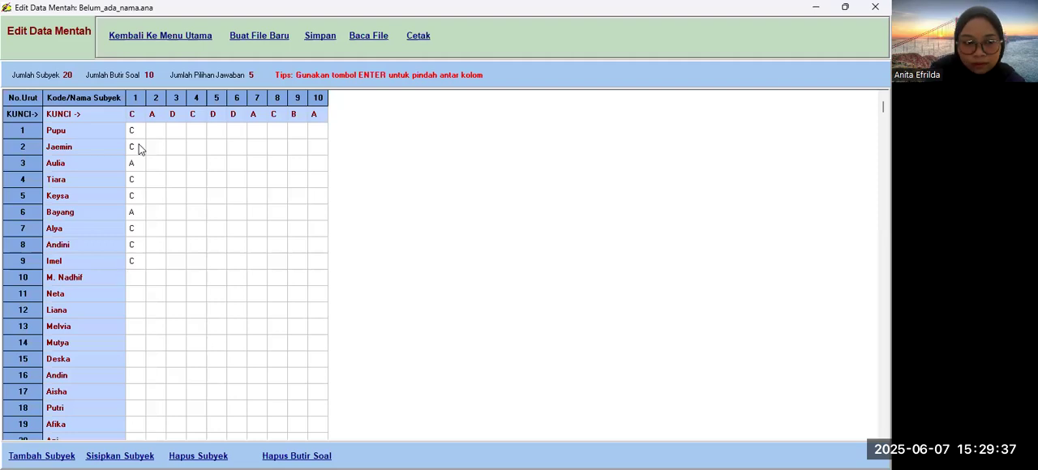
# Step: Fill the item 1 answers of subjects 10 to 13 with A, C, C, C
pyautogui.write('A')
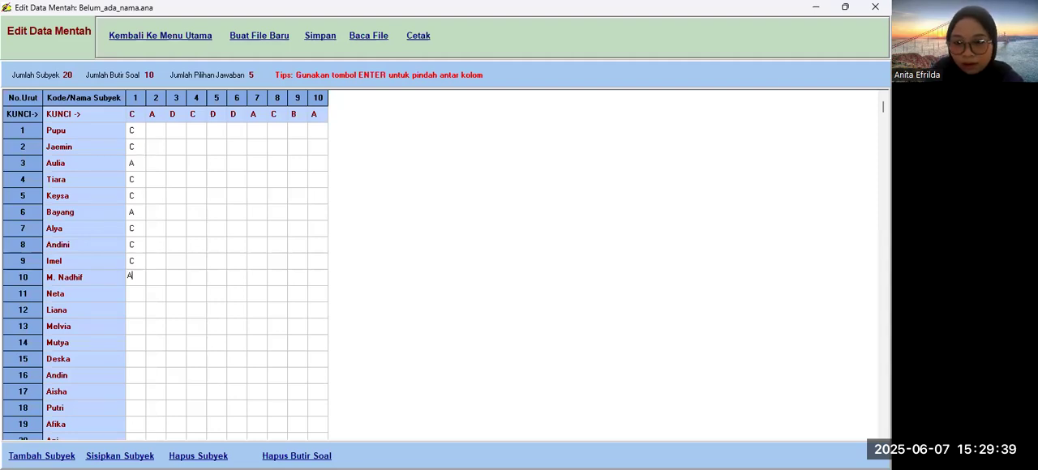
pyautogui.press('Down')
pyautogui.write('C')
pyautogui.press('Down')
pyautogui.write('C')
pyautogui.press('Down')
pyautogui.write('C')
pyautogui.press('Down')
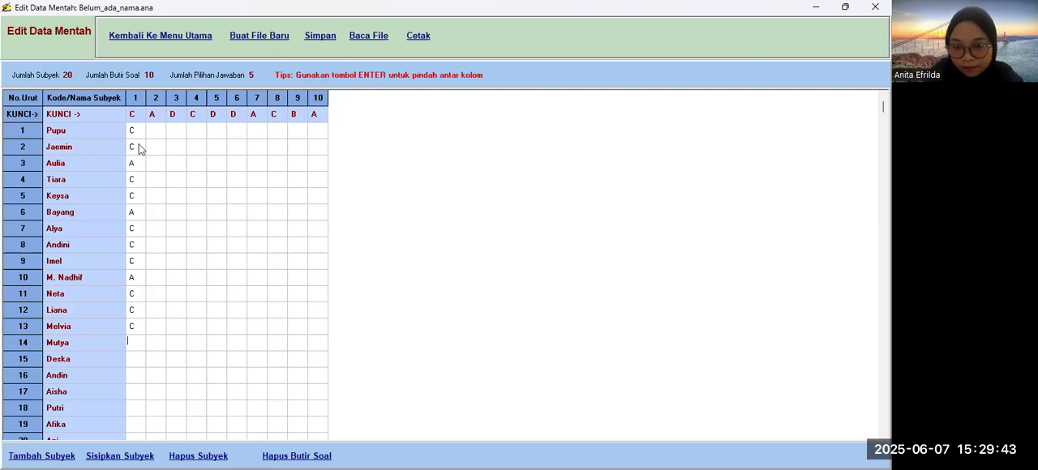
# Step: Fill the item 1 answers of subjects 14 to 17 with A, C, C, A
pyautogui.write('A')
pyautogui.press('Down')
pyautogui.write('C')
pyautogui.press('Down')
pyautogui.write('C')
pyautogui.press('Down')
pyautogui.write('A')
pyautogui.press('Down')
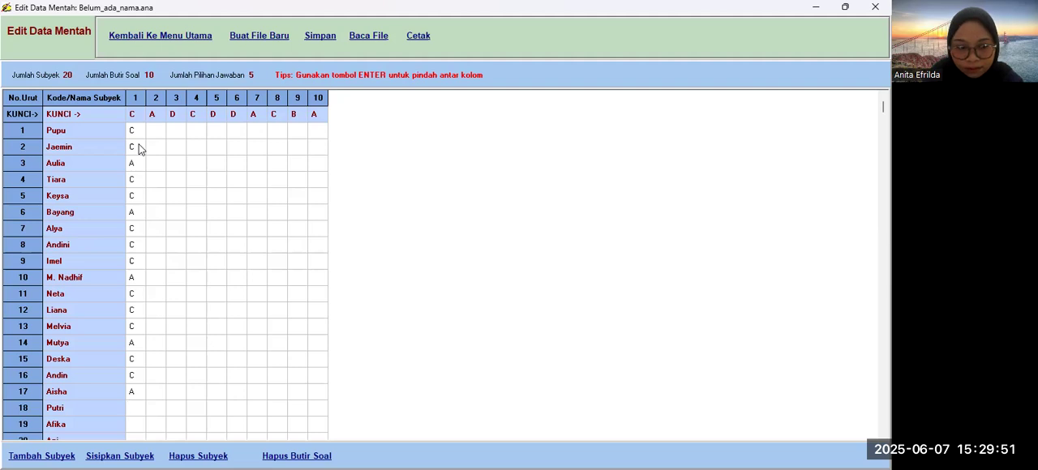
# Step: Fill the item 1 answers of subjects 18 to 20 with C, C, A
pyautogui.press('Down')
pyautogui.press('Down')
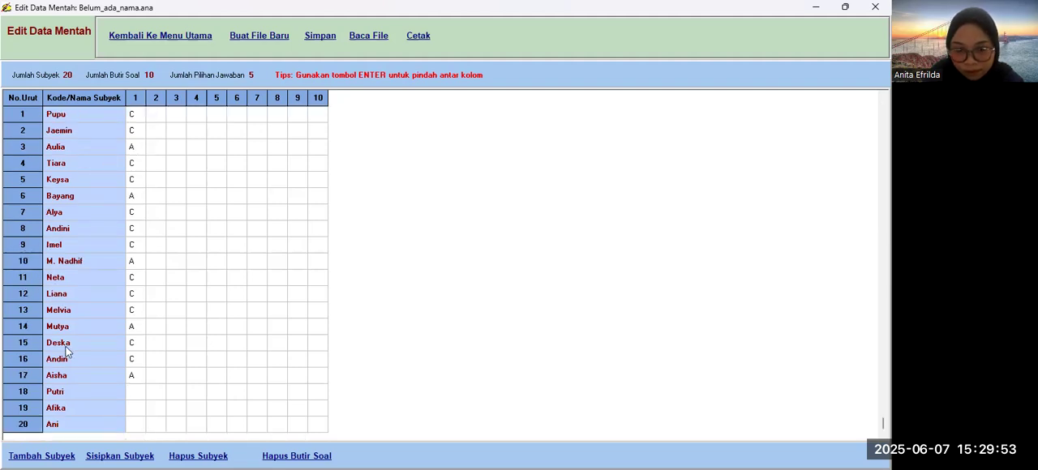
pyautogui.click(127, 395)
pyautogui.write('C')
pyautogui.click(130, 408)
pyautogui.write('C')
pyautogui.click(130, 423)
pyautogui.write('A')
# Step: Fill the item 2 answers of subjects 1 to 3 with A, A, A
pyautogui.press('Up')
pyautogui.press('Up')
pyautogui.press('Up')
pyautogui.press('Up')
pyautogui.press('Up')
pyautogui.press('Up')
pyautogui.press('Up')
pyautogui.press('Up')
pyautogui.press('Up')
pyautogui.press('Up')
pyautogui.press('Up')
pyautogui.press('Up')
pyautogui.press('Up')
pyautogui.press('Up')
pyautogui.press('Up')
pyautogui.press('Up')
pyautogui.press('Up')
pyautogui.press('Up')
pyautogui.press('Up')
pyautogui.press('Up')
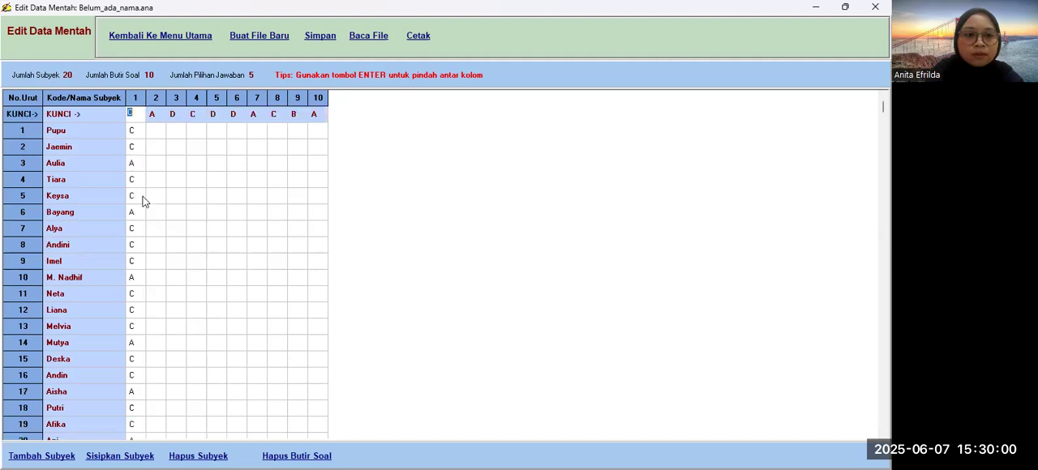
pyautogui.click(159, 135)
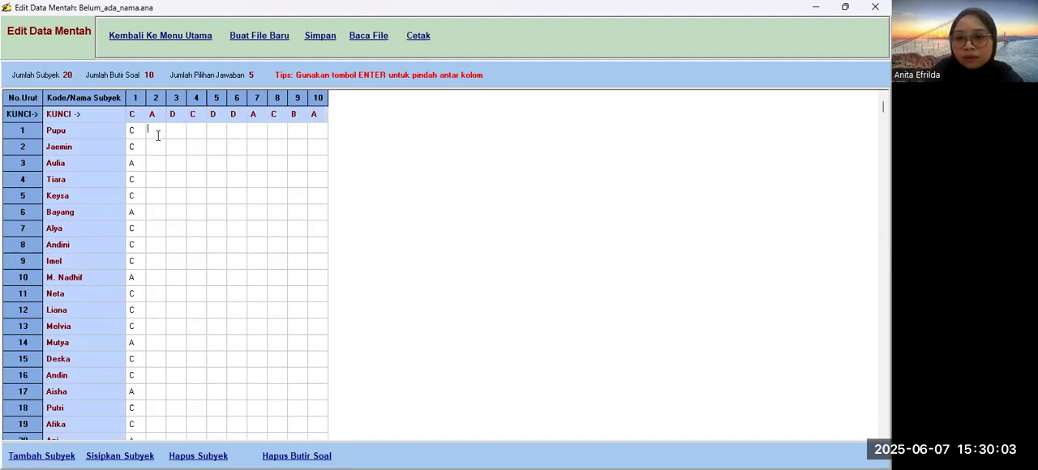
pyautogui.write('A')
pyautogui.press('Return')
pyautogui.write('A')
pyautogui.press('Return')
pyautogui.write('A')
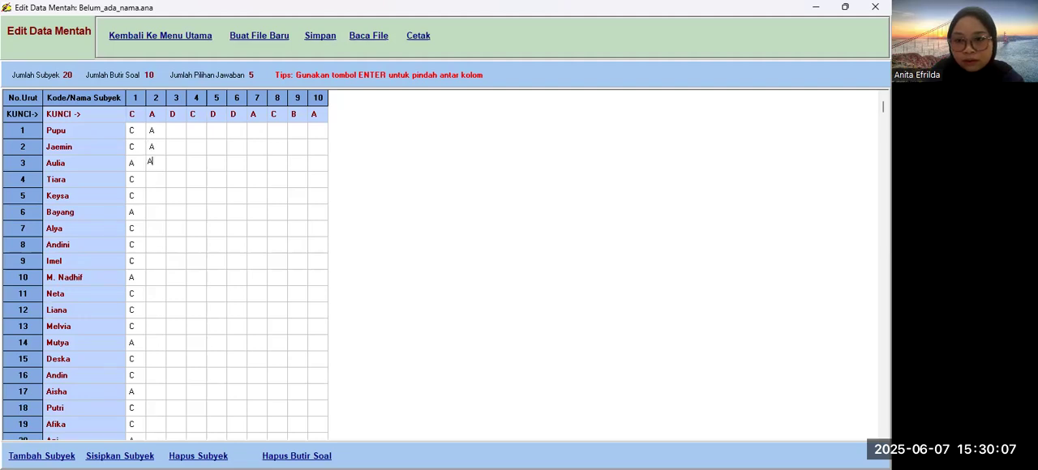
# Step: Fill the item 2 answers of subjects 4 to 7 with C, A, C, A
pyautogui.press('Return')
pyautogui.write('C')
pyautogui.press('Return')
pyautogui.write('A')
pyautogui.press('Return')
pyautogui.write('C')
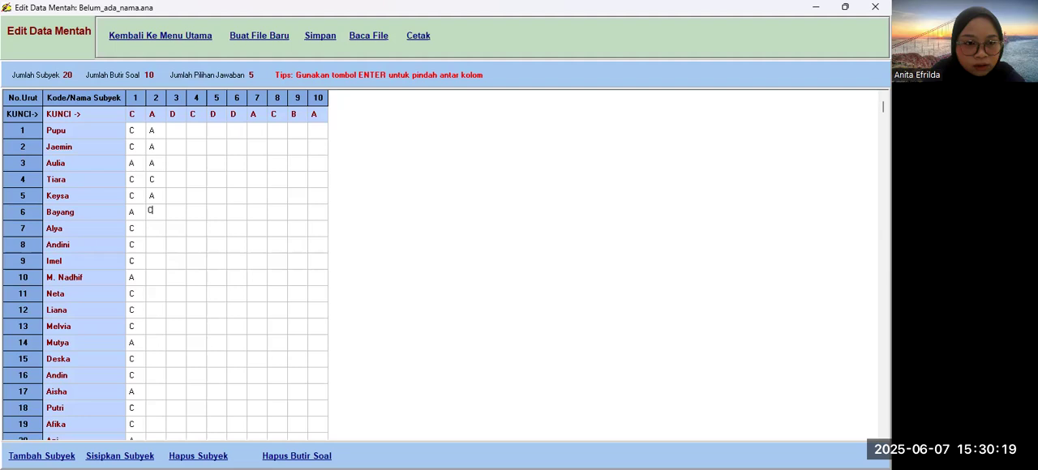
pyautogui.press('Return')
pyautogui.write('A')
pyautogui.press('Return')
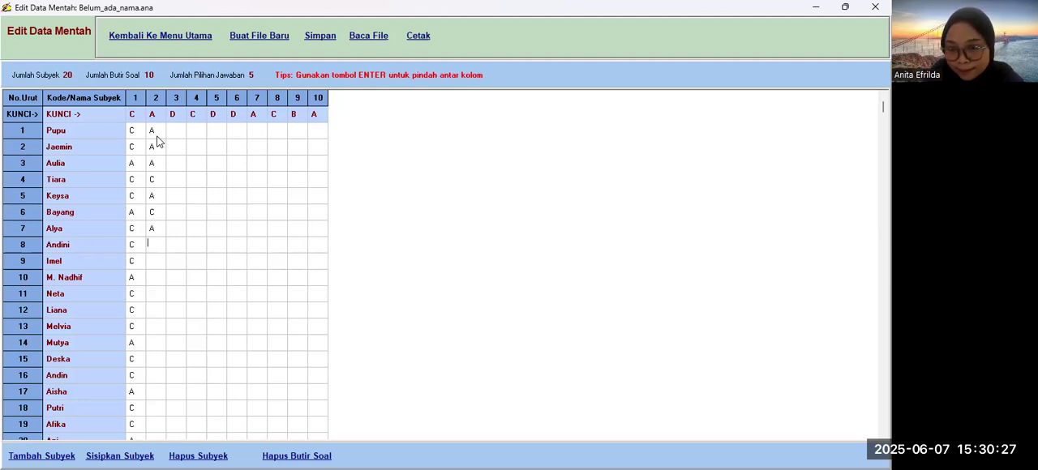
# Step: Fill the item 2 answers of subjects 8 to 12 with A, A, A, C, C
pyautogui.write('A')
pyautogui.press('Return')
pyautogui.write('A')
pyautogui.press('Return')
pyautogui.write('A')
pyautogui.press('Return')
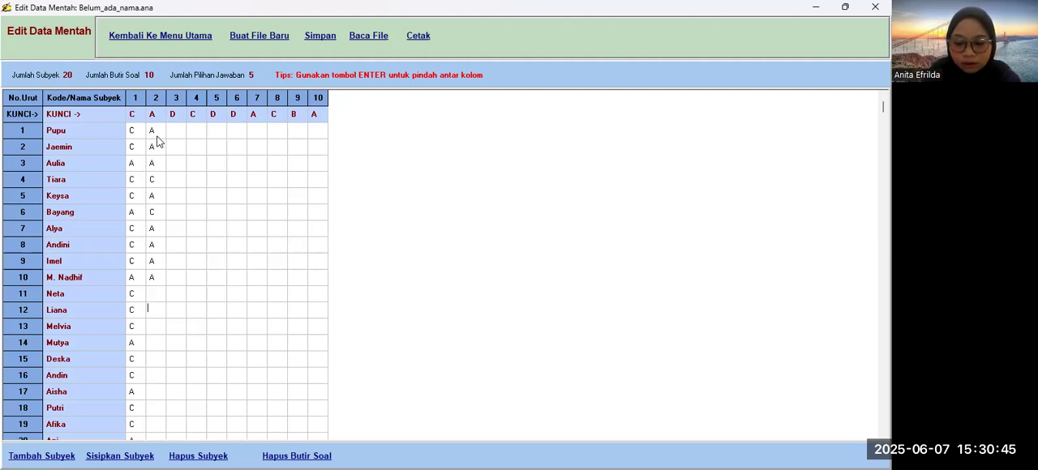
pyautogui.write('C')
pyautogui.press('Return')
pyautogui.press('Down')
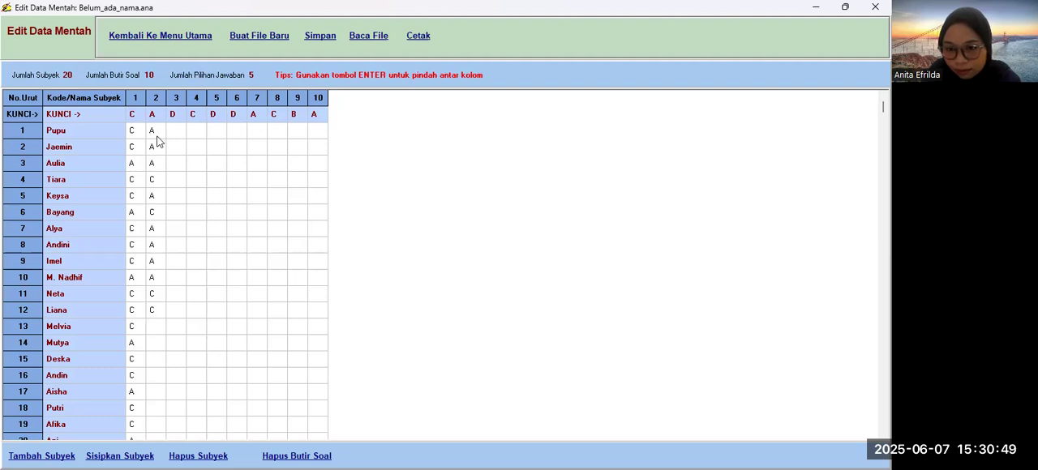
# Step: Fill the item 2 answers of subjects 13 to 17 with A, A, C, A, A
pyautogui.write('A')
pyautogui.press('Return')
pyautogui.write('A')
pyautogui.press('Return')
pyautogui.write('C')
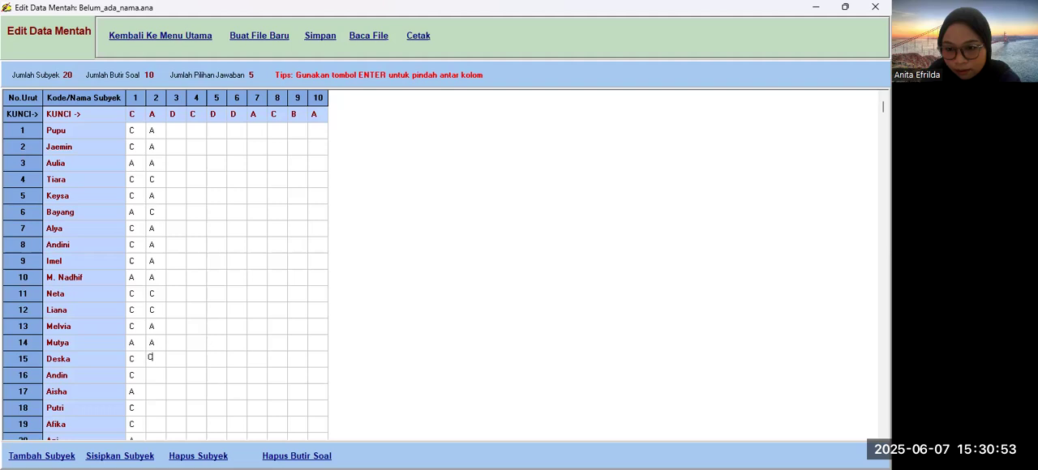
pyautogui.press('Return')
pyautogui.write('A')
pyautogui.press('Return')
pyautogui.write('A')
pyautogui.press('Return')
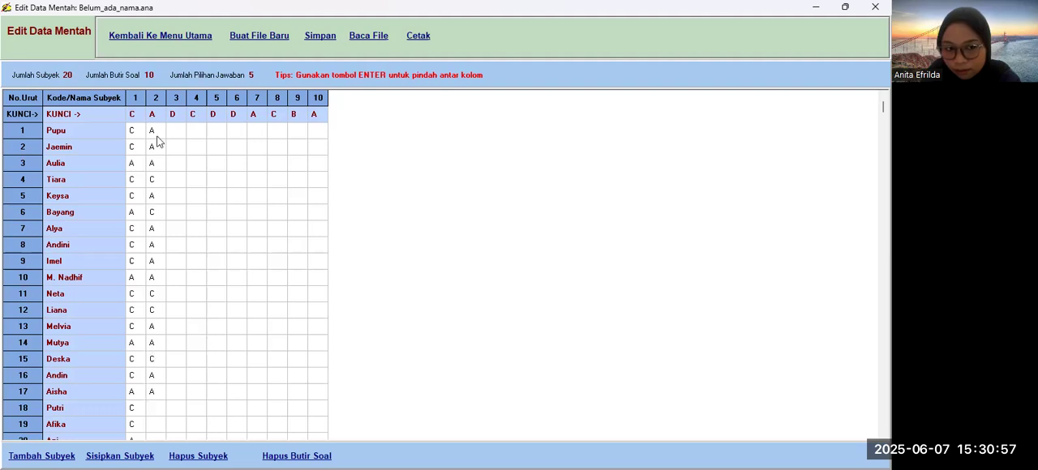
# Step: Fill the item 2 answers from subject 20 up to subject 18 with B, B, C, and set subject 17's answer to C
pyautogui.scroll(-1, 158, 142)
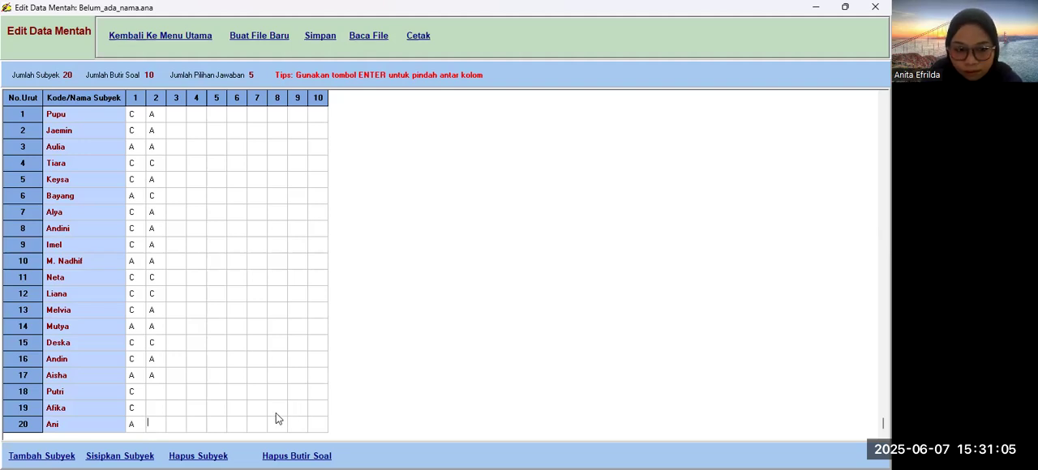
pyautogui.write('B')
pyautogui.press('Up')
pyautogui.write('B')
pyautogui.press('Up')
pyautogui.write('C')
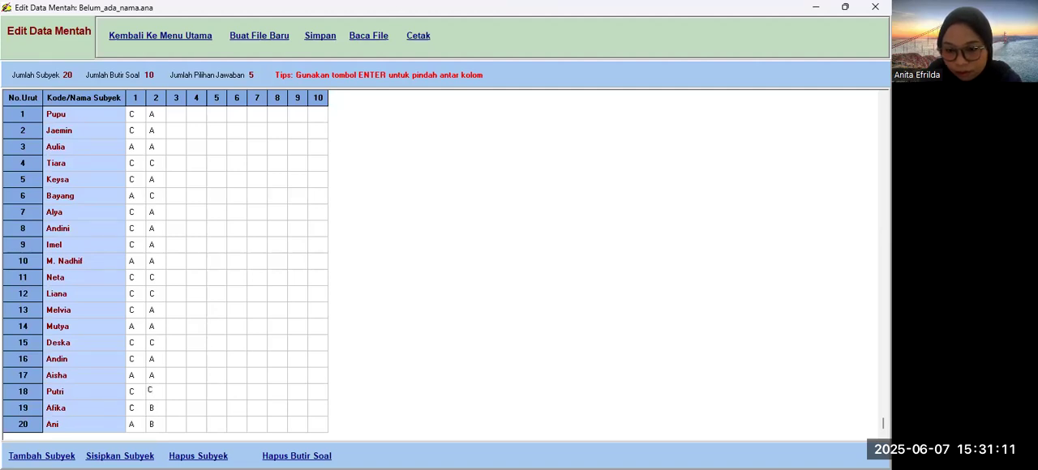
pyautogui.press('Up')
pyautogui.write('C')
pyautogui.press('Up')
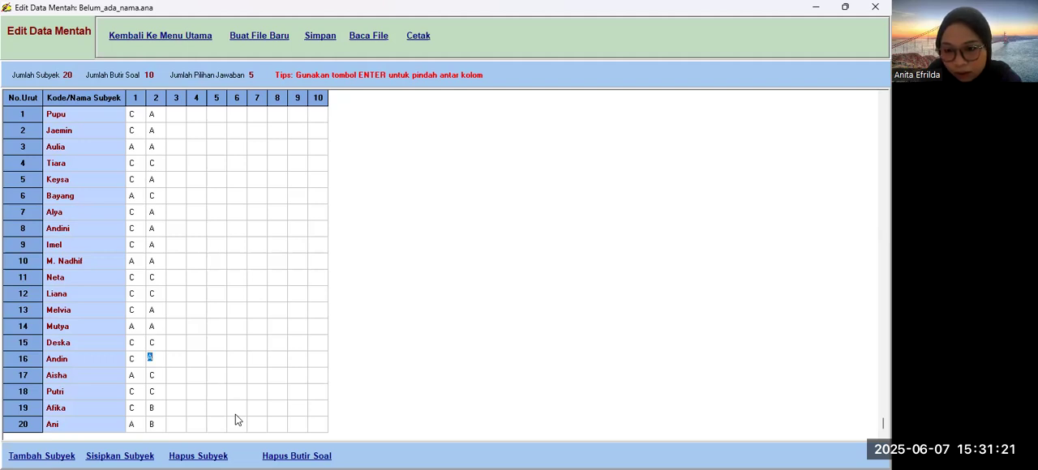
pyautogui.press('Up')
pyautogui.press('Up')
pyautogui.press('Up')
pyautogui.press('Up')
pyautogui.press('Up')
pyautogui.press('Up')
pyautogui.press('Up')
pyautogui.press('Up')
pyautogui.press('Up')
pyautogui.press('Up')
pyautogui.press('Up')
pyautogui.press('Up')
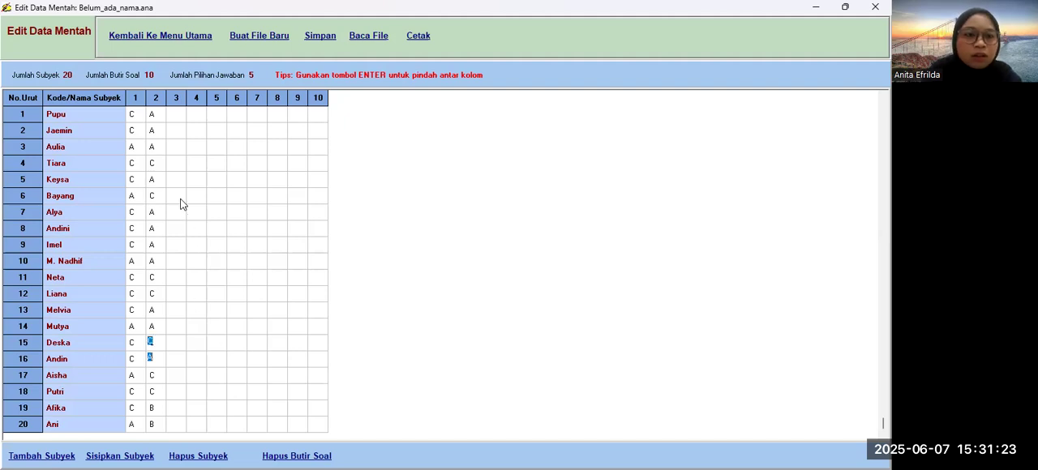
# Step: Fill the item 3 answers of subjects 1 to 4 with D, C, D, A
pyautogui.click(176, 114)
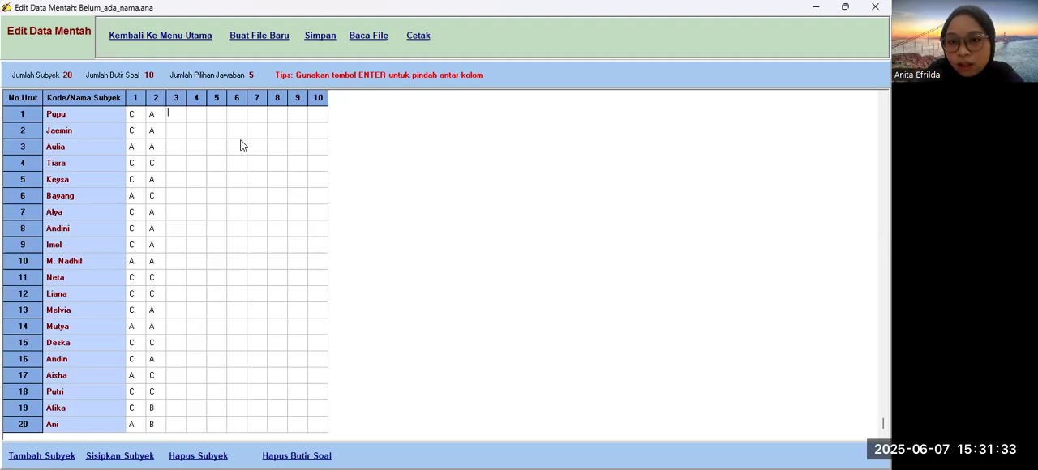
pyautogui.write('D')
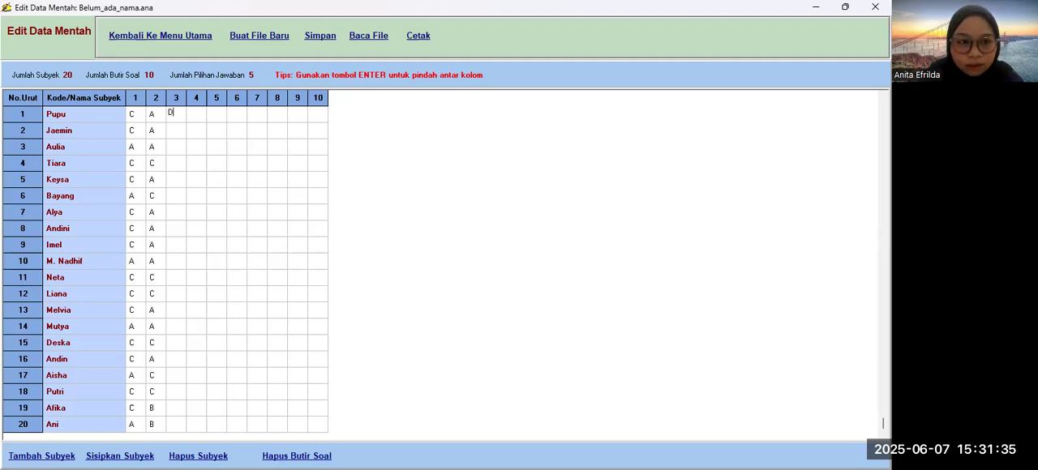
pyautogui.press('Return')
pyautogui.write('C')
pyautogui.press('Return')
pyautogui.write('D')
pyautogui.press('Return')
pyautogui.write('A')
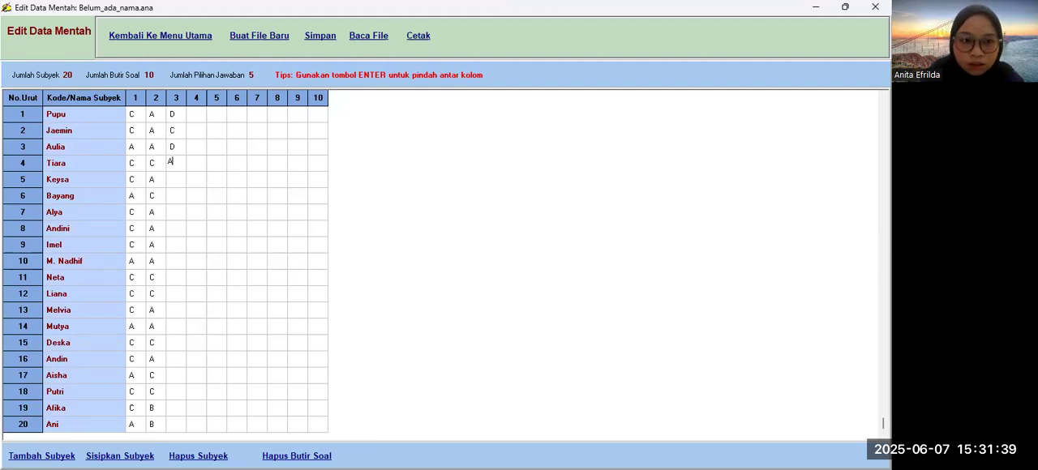
pyautogui.press('Return')
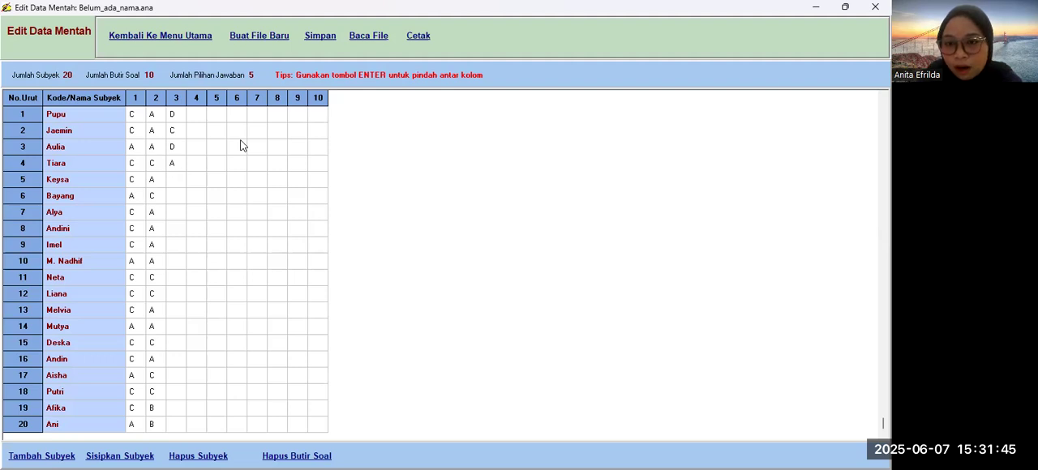
# Step: Fill the item 3 answers of subjects 5 to 7 with A, D, C
pyautogui.write('A')
pyautogui.press('Return')
pyautogui.write('D')
pyautogui.press('Return')
pyautogui.write('C')
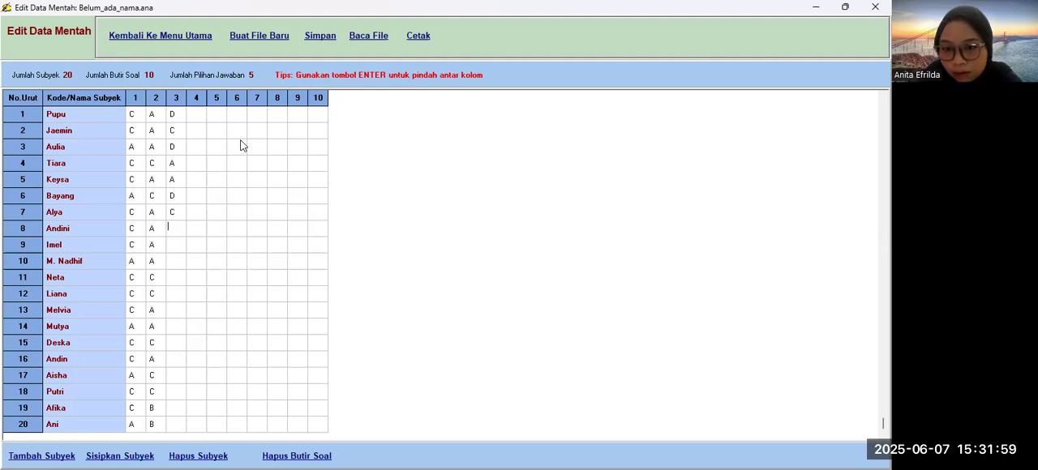
# Step: Fill the item 3 answers of subjects 8 to 10 with A, C, C
pyautogui.write('A')
pyautogui.press('Return')
pyautogui.write('C')
pyautogui.press('Return')
pyautogui.write('C')
pyautogui.press('Return')
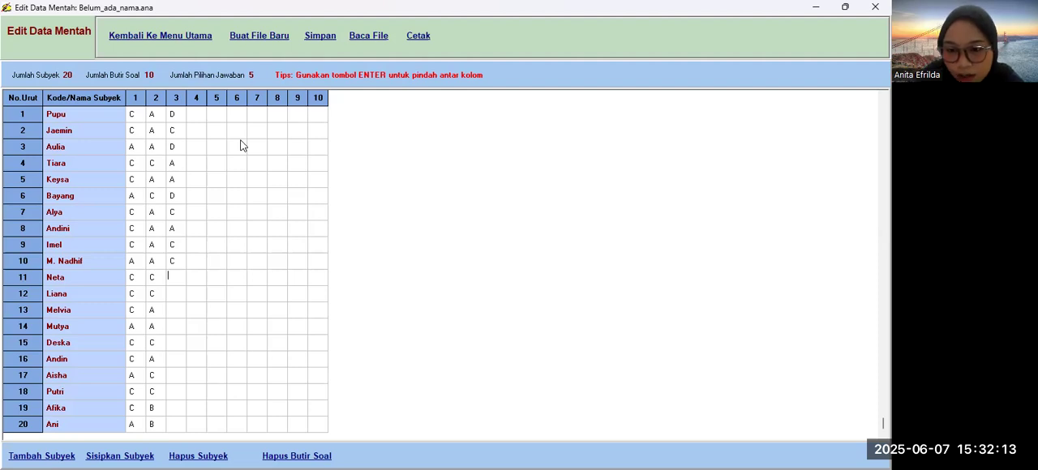
# Step: Set the item 3 answer of subject 11 to the single letter D
pyautogui.write('D')
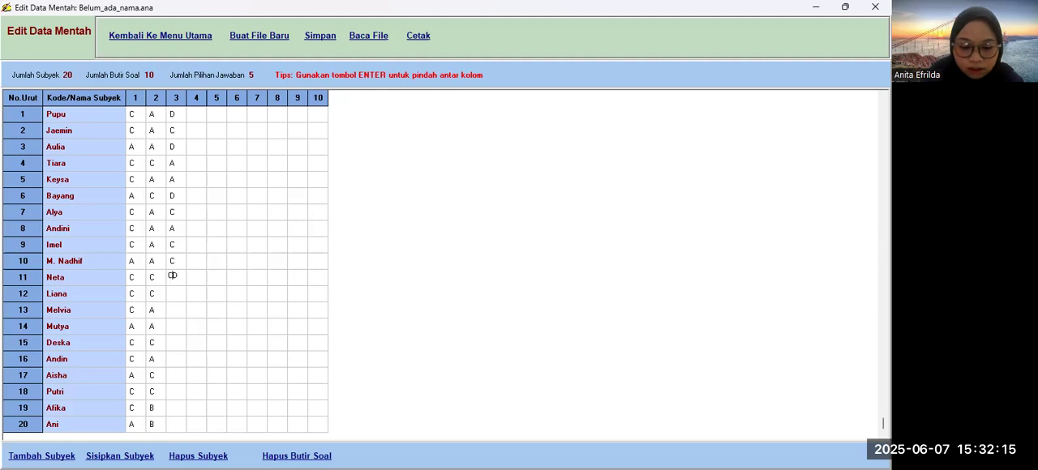
pyautogui.press('Return')
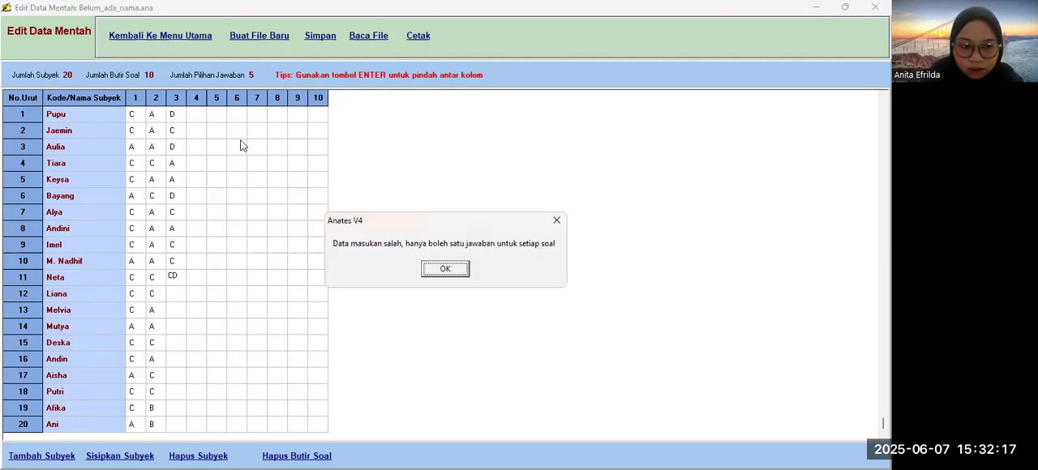
pyautogui.click(445, 270)
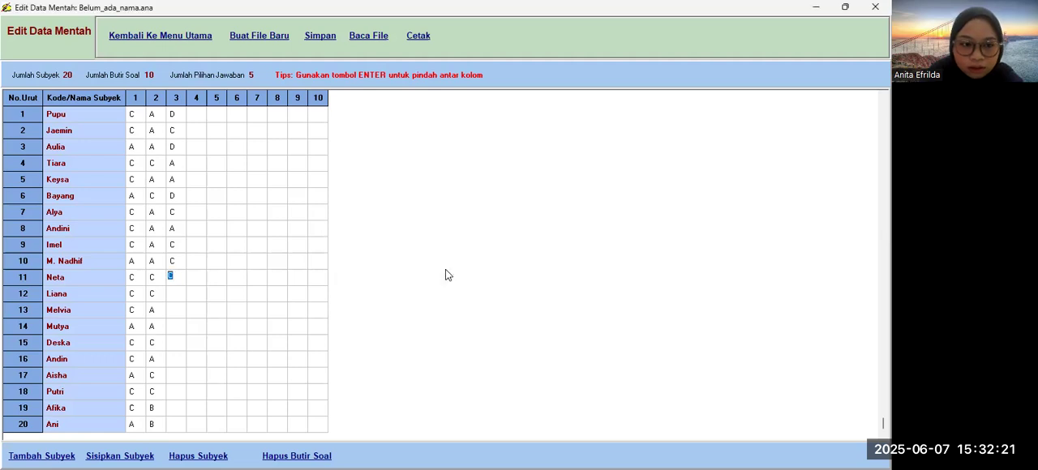
pyautogui.click(179, 292)
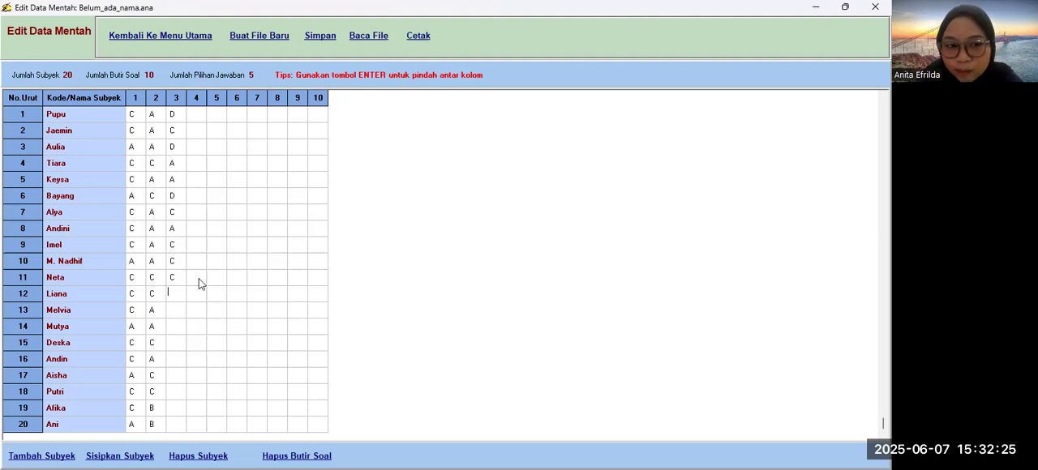
pyautogui.click(178, 278)
pyautogui.write('D')
pyautogui.press('Return')
# Step: Fill the item 3 answers of subjects 12 to 14 with C, A, A
pyautogui.write('C')
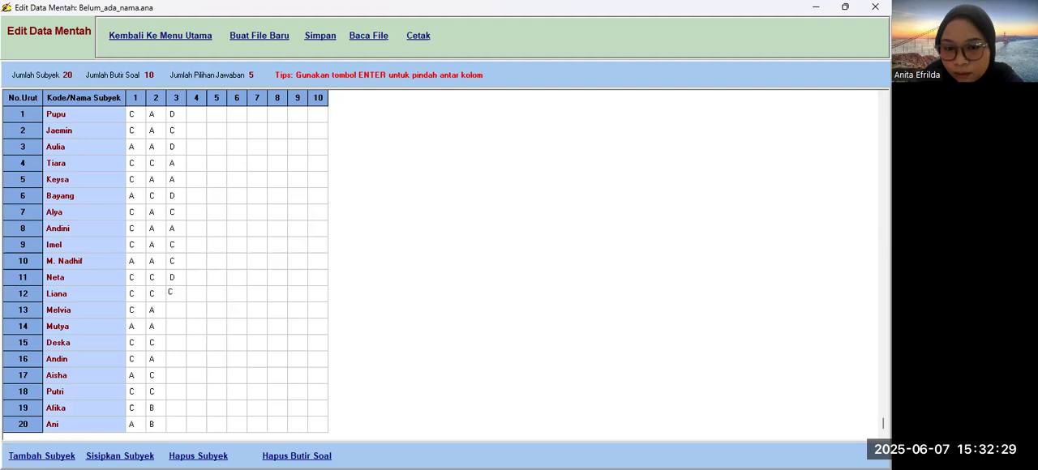
pyautogui.write('A')
pyautogui.press('Return')
pyautogui.write('A')
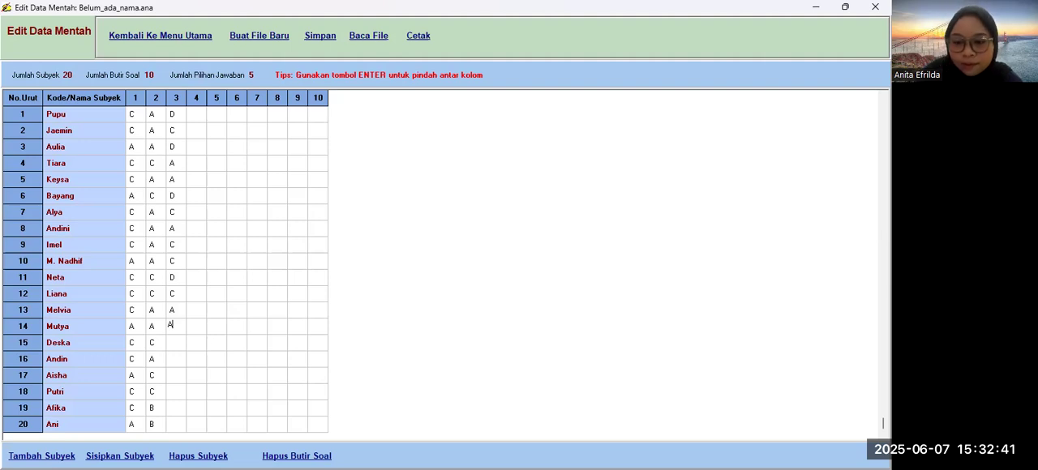
# Step: Fill the item 3 answers from subject 20 up to subject 18 with B, B, C
pyautogui.press('pagedown')
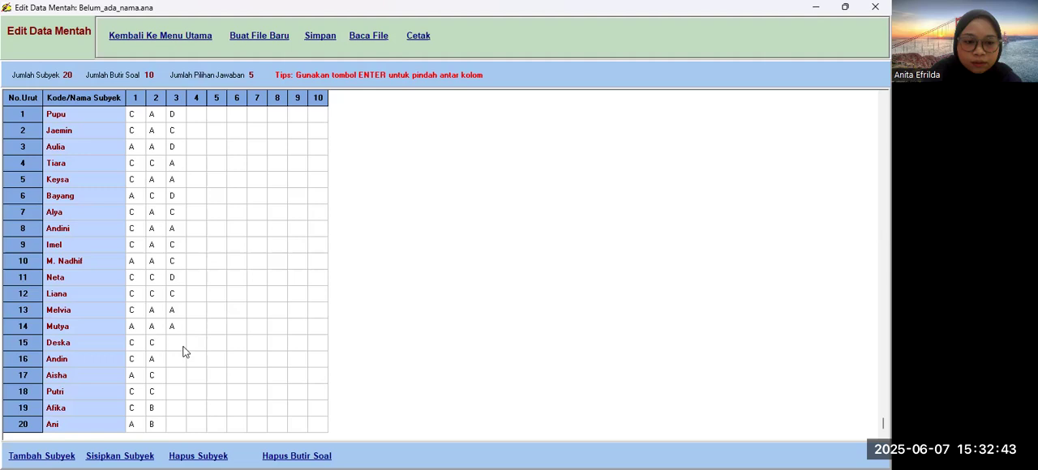
pyautogui.click(172, 407)
pyautogui.write('B')
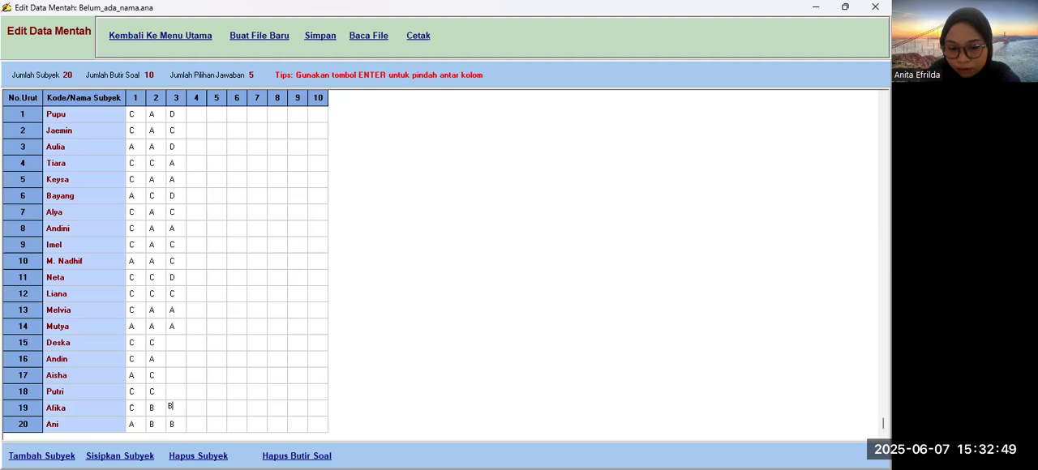
pyautogui.press('Up')
pyautogui.write('C')
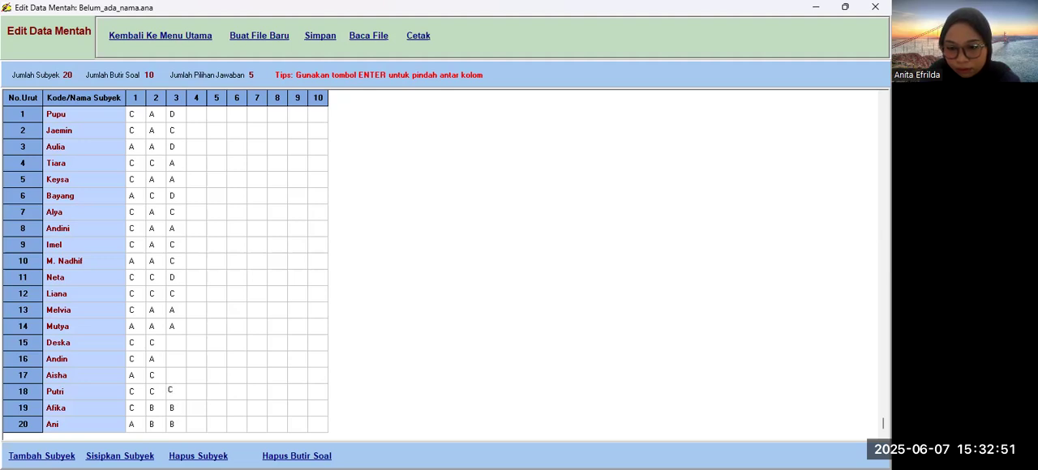
# Step: Fill the item 3 answers from subject 17 up to subject 15 with A, C, D
pyautogui.press('Up')
pyautogui.write('A')
pyautogui.press('Up')
pyautogui.write('C')
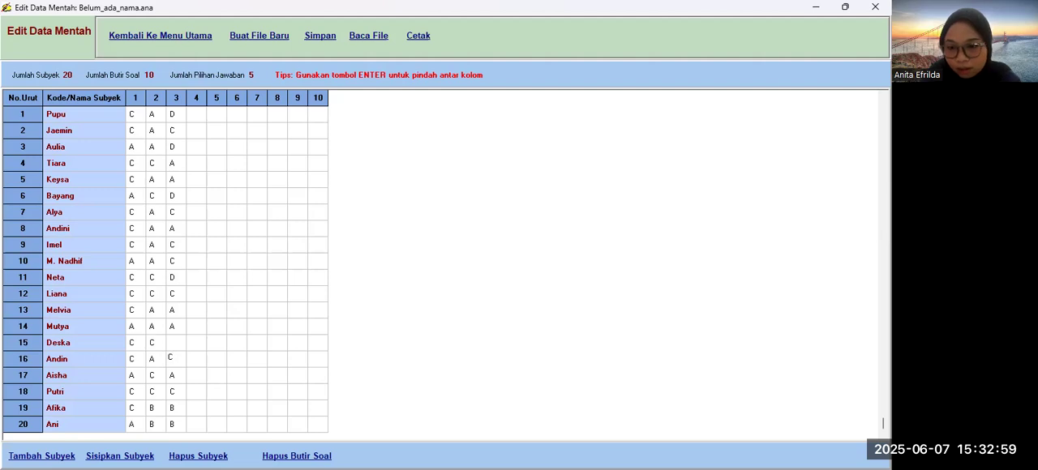
pyautogui.press('Up')
pyautogui.press('Up')
pyautogui.press('Up')
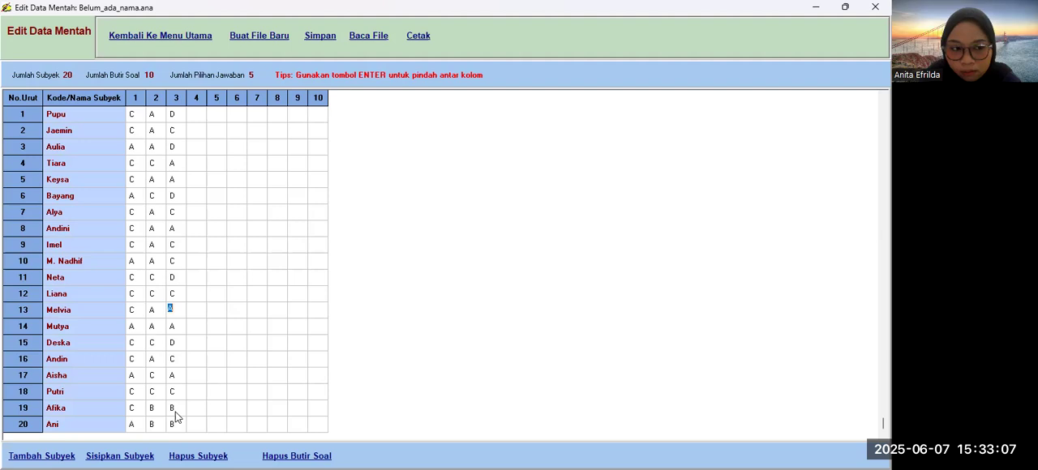
# Step: Fill the item 4 answers of subjects 1 to 5 with C, C, A, C, A
pyautogui.click(198, 112)
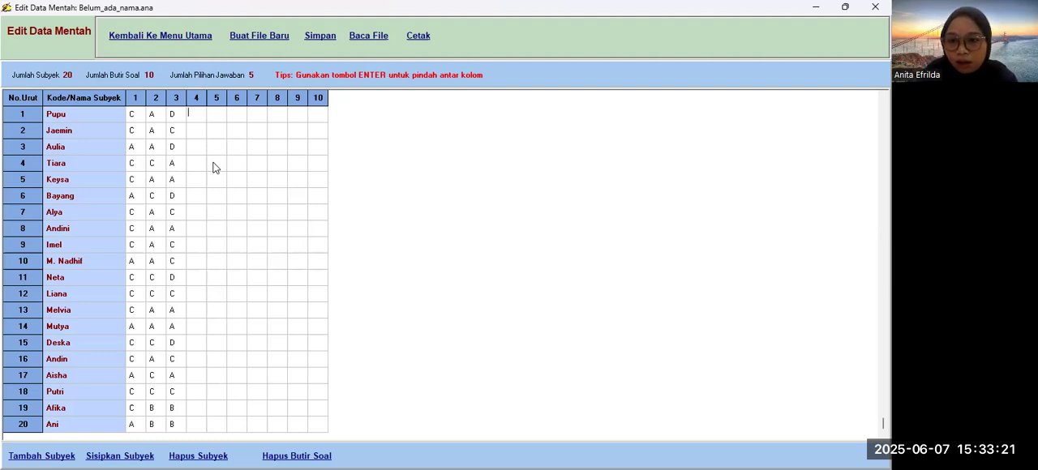
pyautogui.write('C')
pyautogui.press('Return')
pyautogui.write('C')
pyautogui.press('Return')
pyautogui.write('A')
pyautogui.press('Return')
pyautogui.write('C')
pyautogui.press('Return')
pyautogui.write('A')
pyautogui.press('Return')
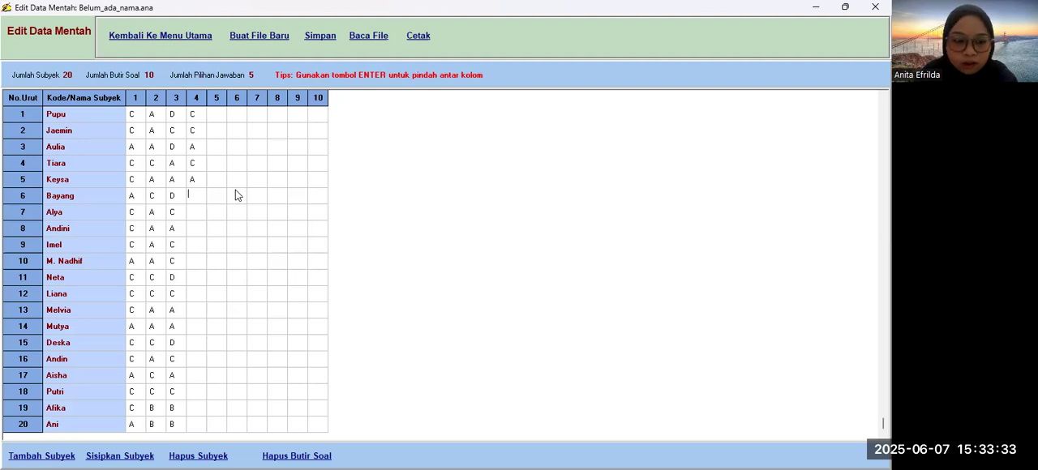
# Step: Fill the item 4 answers of subjects 6 to 8 with C, D, A
pyautogui.write('C')
pyautogui.press('Return')
pyautogui.write('D')
pyautogui.press('Return')
pyautogui.write('A')
pyautogui.press('Return')
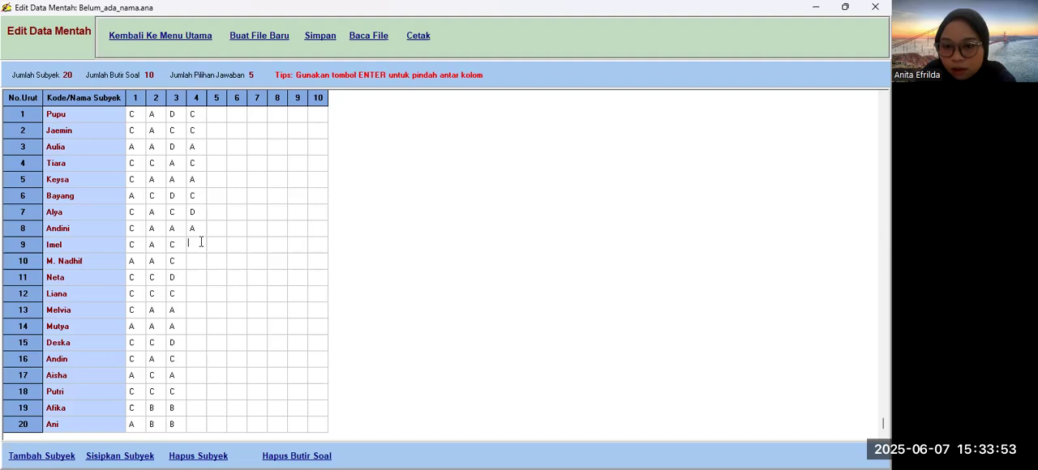
# Step: Fill the item 4 answers of subjects 9 and 10 with C and D
pyautogui.press('Down')
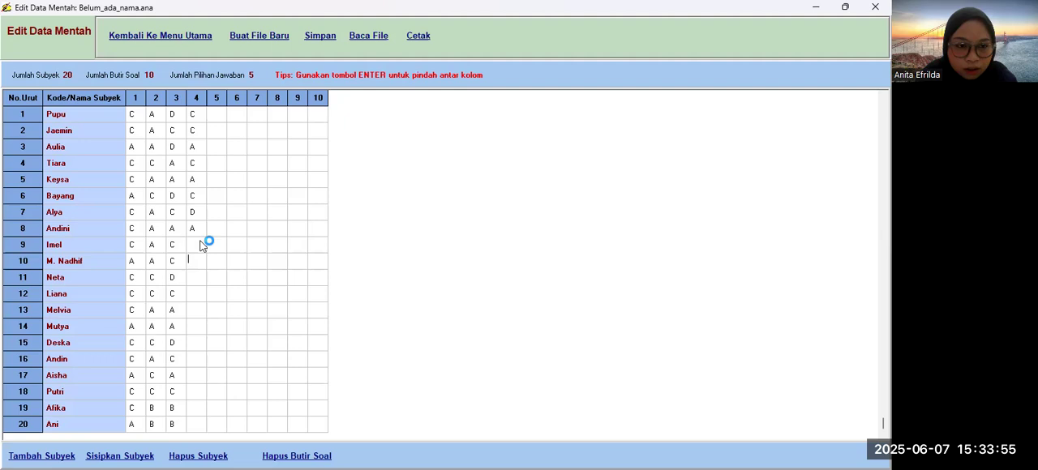
pyautogui.click(199, 243)
pyautogui.write('C')
pyautogui.press('Return')
pyautogui.press('Return')
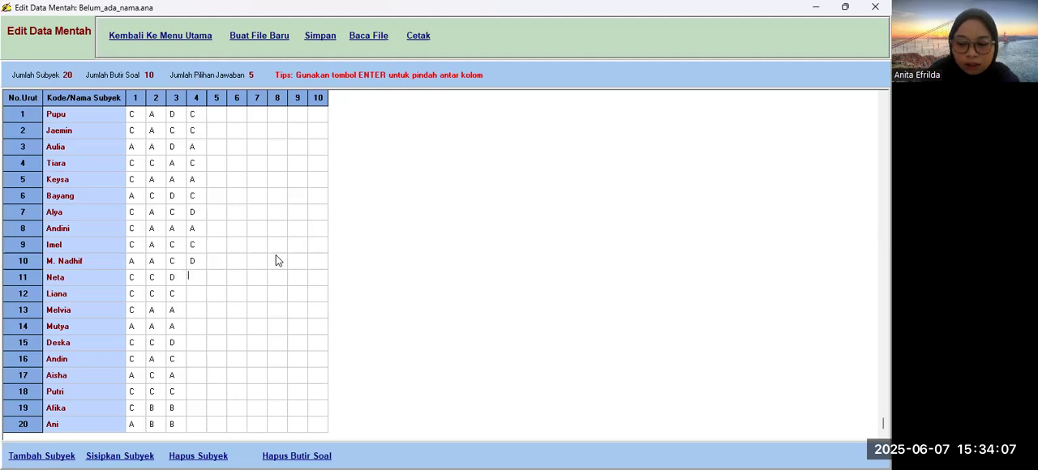
# Step: Fill the item 4 answers of subjects 11 to 14 with A, A, A, A
pyautogui.write('A')
pyautogui.press('Return')
pyautogui.write('A')
pyautogui.press('Return')
pyautogui.write('A')
pyautogui.press('Return')
pyautogui.write('A')
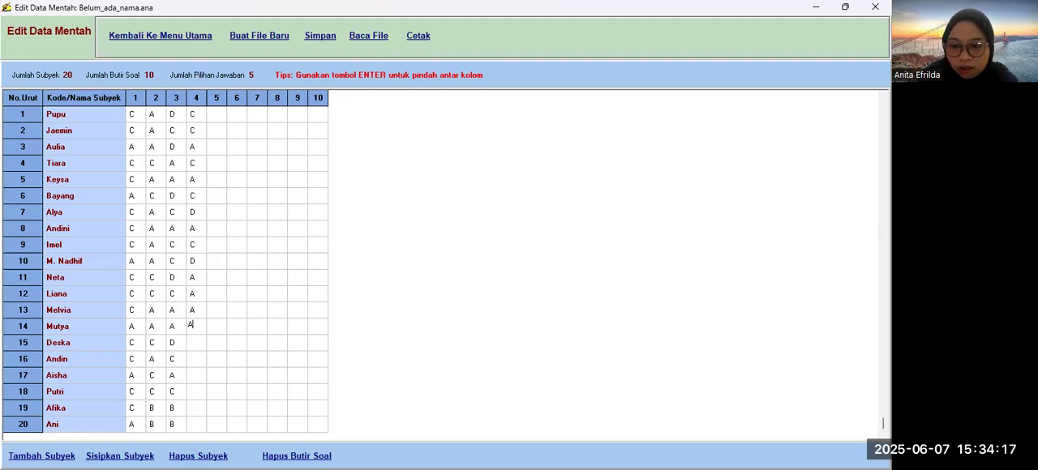
# Step: Keep only A as subject 14's item 4 answer and set subject 15's item 4 answer to C
pyautogui.write('C')
pyautogui.press('Return')
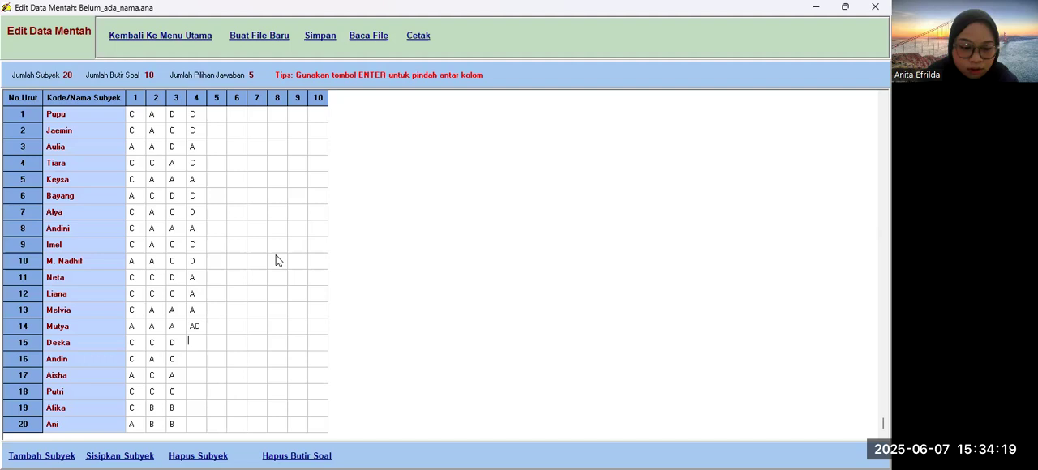
pyautogui.write('D')
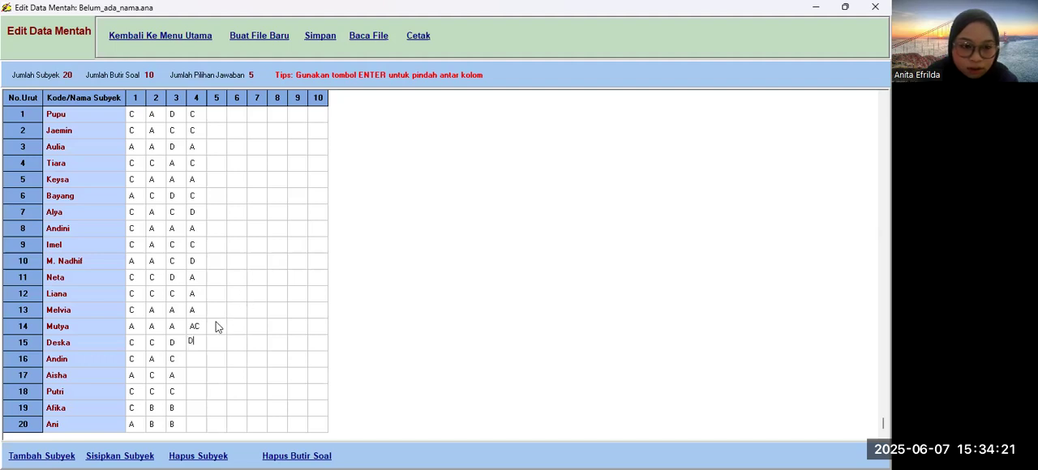
pyautogui.click(199, 325)
pyautogui.click(200, 325)
pyautogui.press('BackSpace')
pyautogui.click(196, 343)
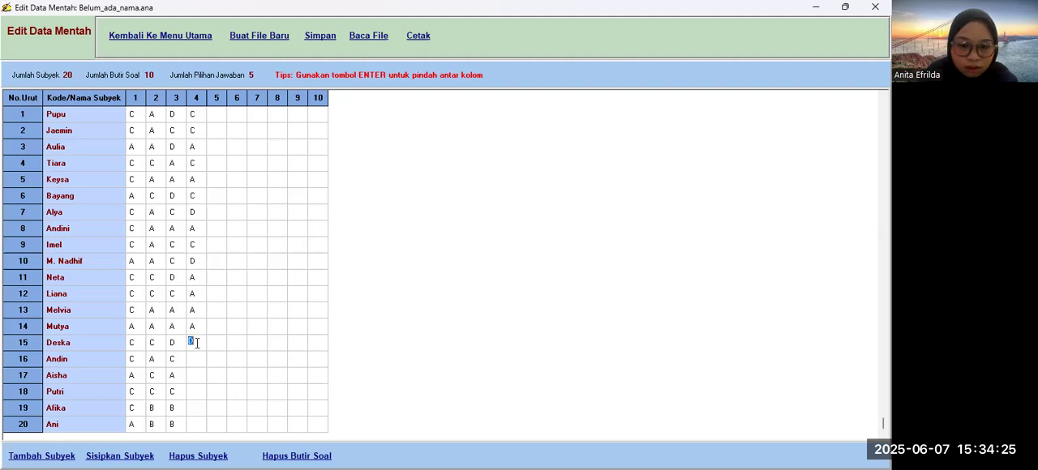
pyautogui.write('C')
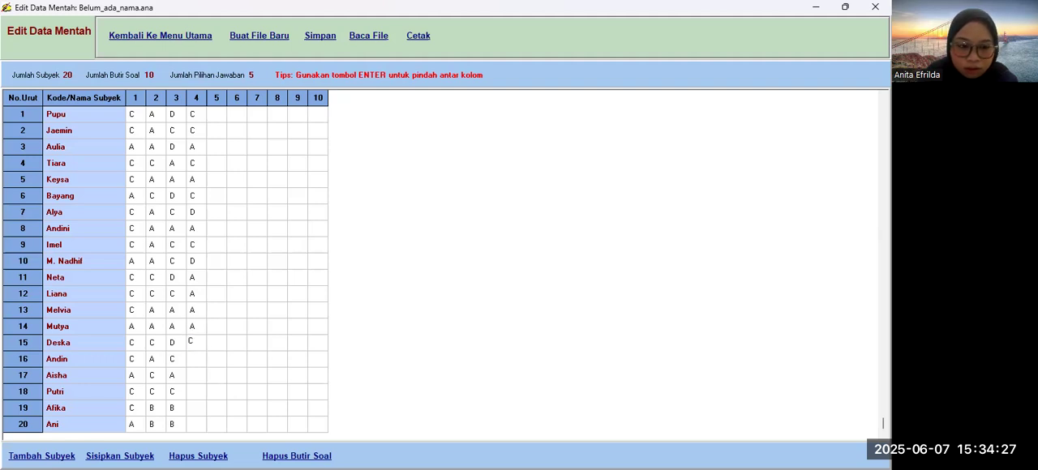
pyautogui.press('Return')
# Step: Fill the item 4 answers of subjects 16 to 20 with D, A, A, A, A
pyautogui.write('D')
pyautogui.press('Return')
pyautogui.write('A')
pyautogui.press('Return')
pyautogui.write('A')
pyautogui.press('Return')
pyautogui.write('A')
pyautogui.press('Return')
pyautogui.write('A')
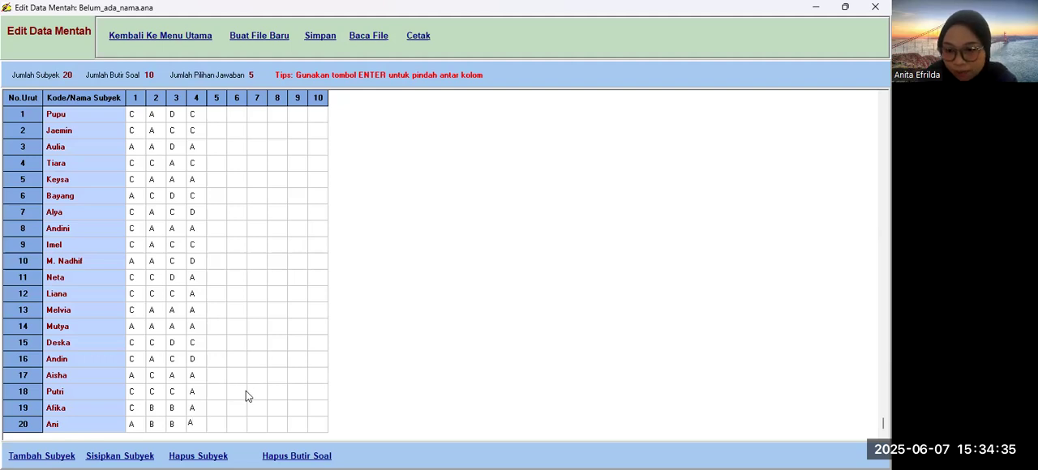
# Step: Fill the item 5 answers of subjects 1 to 8 with D
pyautogui.click(258, 294)
pyautogui.click(214, 118)
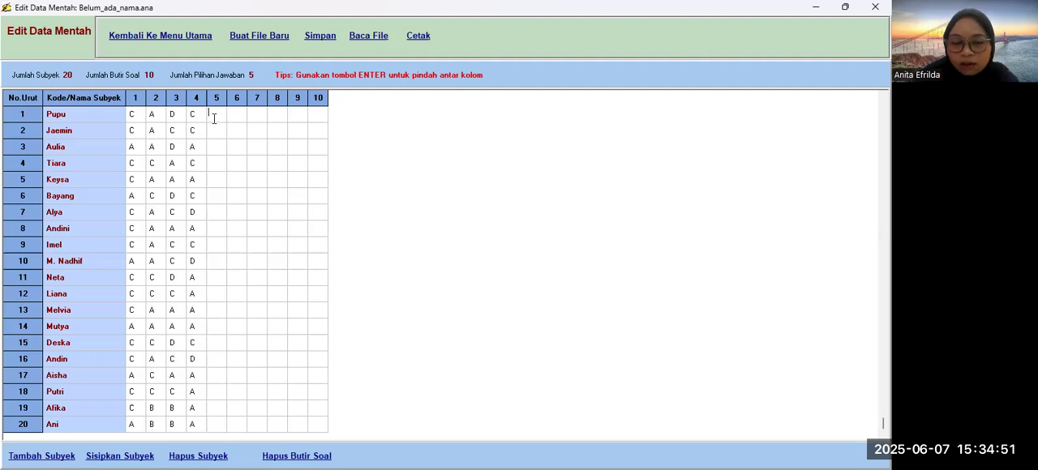
pyautogui.write('D')
pyautogui.press('Return')
pyautogui.write('D')
pyautogui.press('Return')
pyautogui.write('D')
pyautogui.press('Return')
pyautogui.write('D')
pyautogui.press('Return')
pyautogui.write('D')
pyautogui.press('Return')
pyautogui.write('D')
pyautogui.press('Return')
pyautogui.write('D')
pyautogui.press('Return')
pyautogui.write('D')
pyautogui.press('Return')
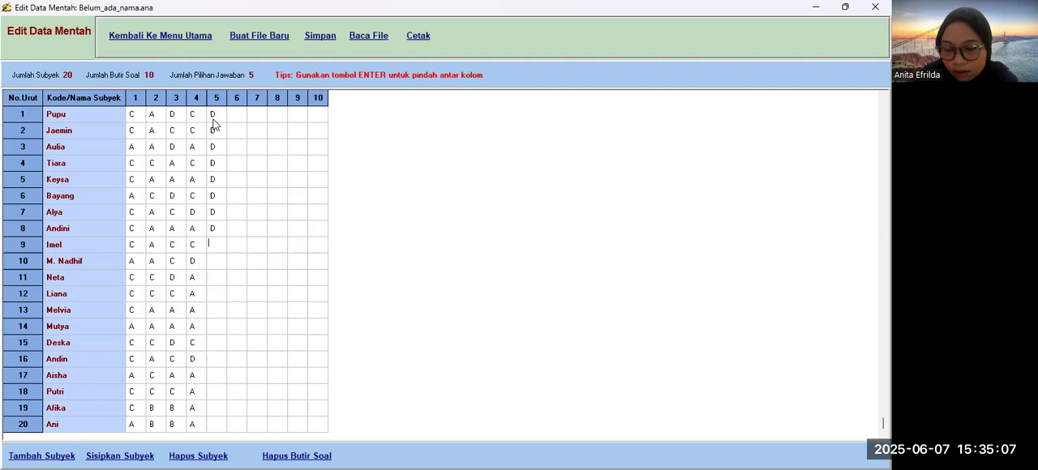
# Step: Fill the item 5 answers of subjects 9 to 13 with C, D, D, D, D
pyautogui.write('C')
pyautogui.press('Return')
pyautogui.write('D')
pyautogui.press('Return')
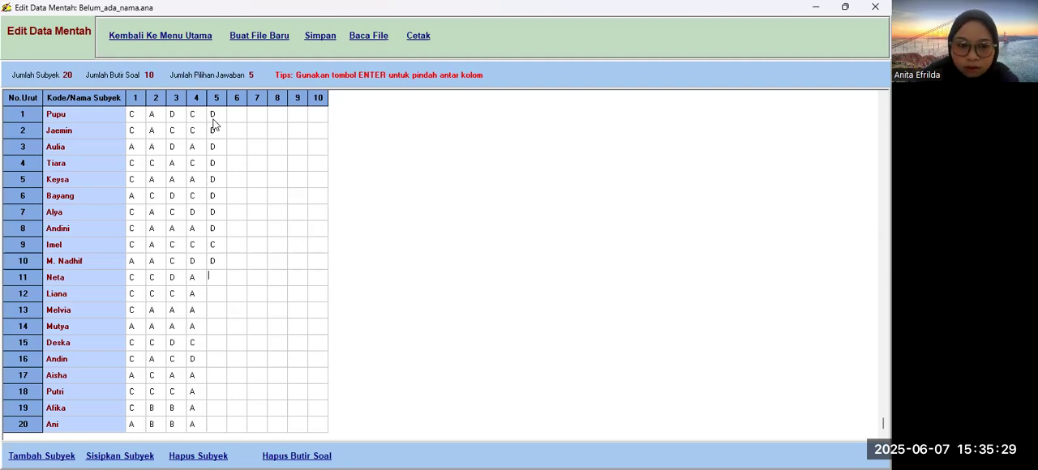
pyautogui.write('D')
pyautogui.press('Return')
pyautogui.write('D')
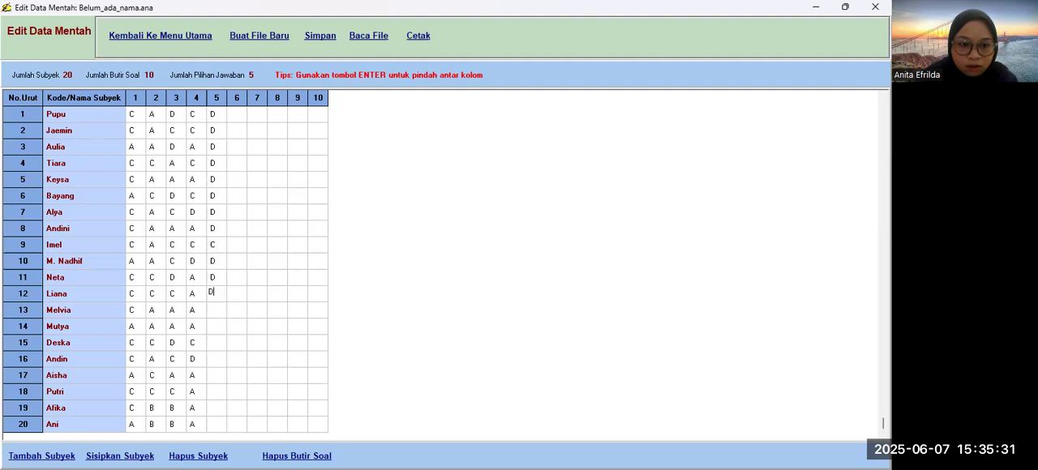
pyautogui.press('Return')
pyautogui.write('D')
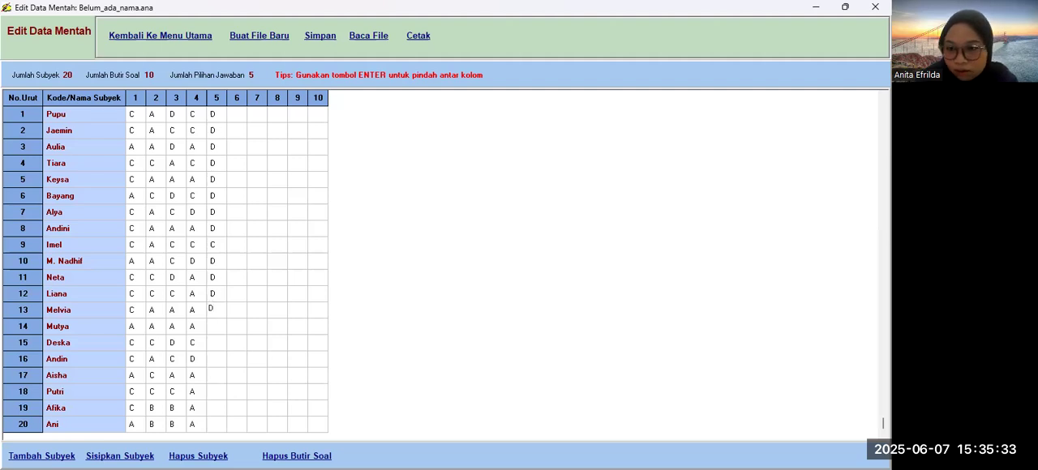
pyautogui.press('Return')
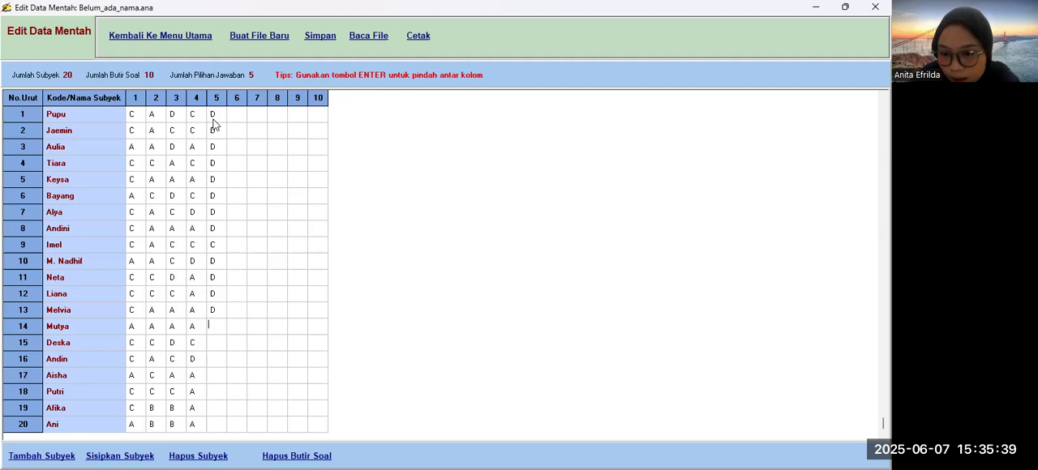
# Step: Fill the item 5 answers of subjects 14 to 16 with A, C, D
pyautogui.press('Return')
pyautogui.write('C')
pyautogui.press('Return')
pyautogui.write('D')
pyautogui.press('Return')
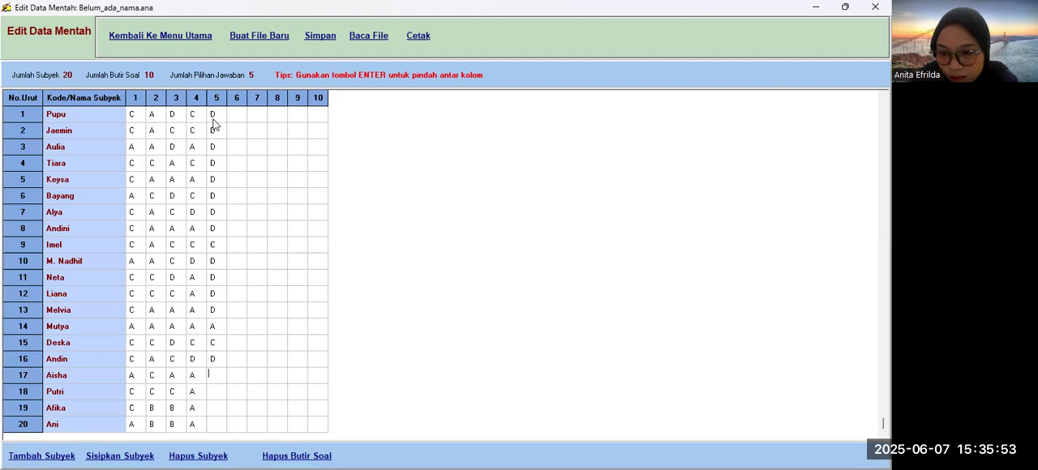
# Step: Set subject 17's item 5 answer to D and change subject 16's item 5 answer to A
pyautogui.write('D')
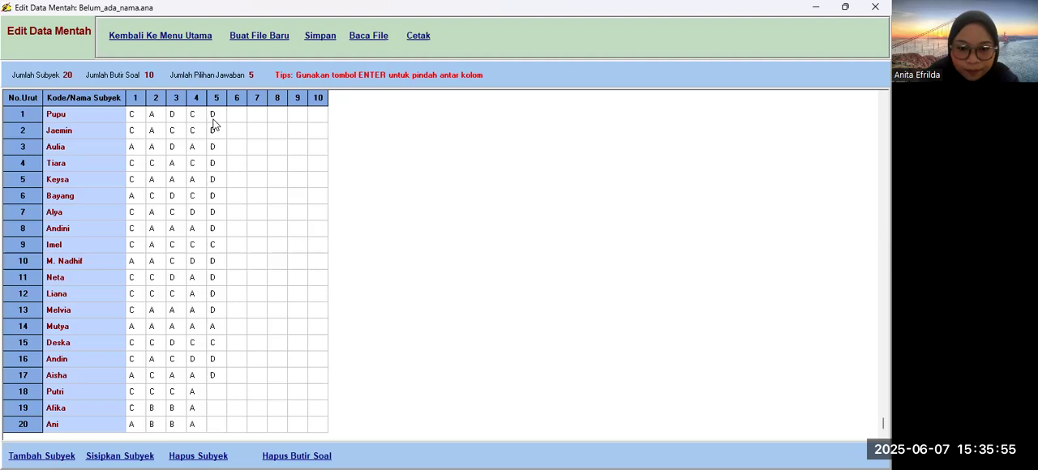
pyautogui.press('Down')
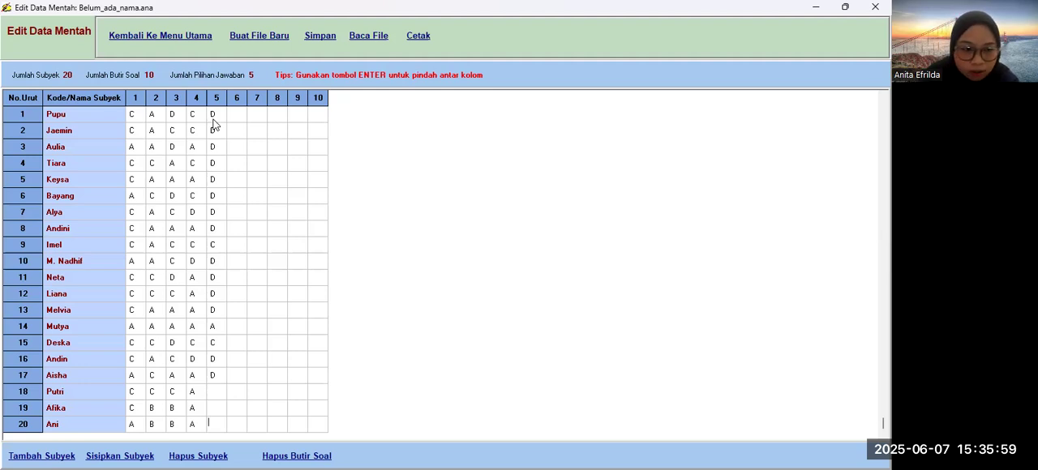
pyautogui.press('Down')
pyautogui.press('Down')
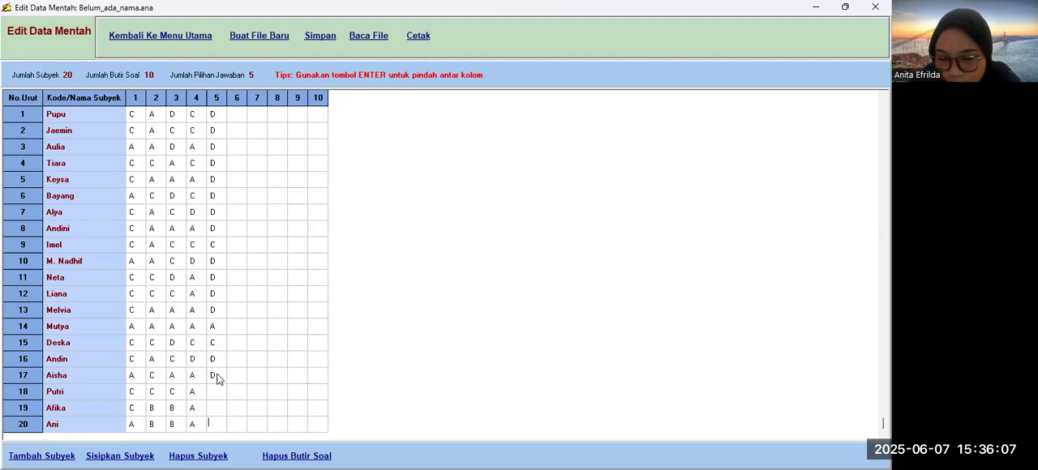
pyautogui.click(214, 376)
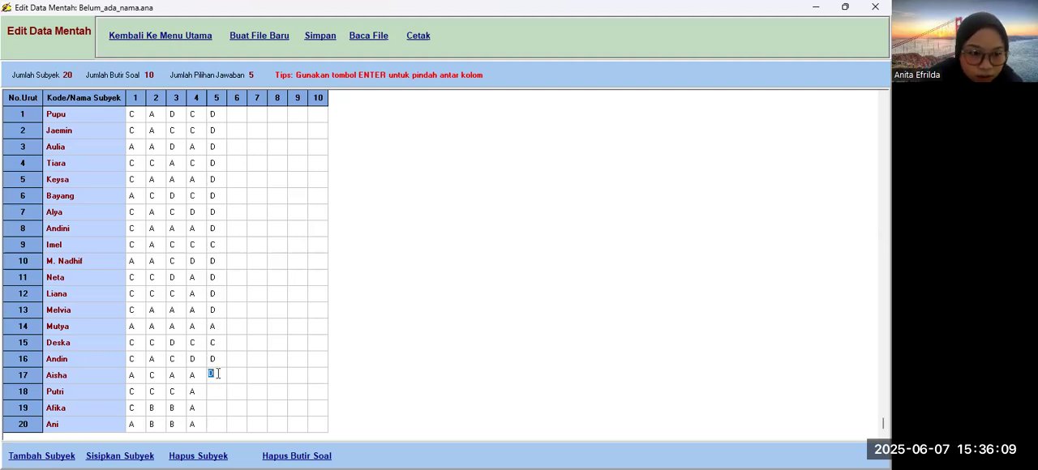
pyautogui.click(214, 360)
pyautogui.write('A')
# Step: Set subject 17's item 5 answer to A and subject 16's item 5 answer to D
pyautogui.click(218, 370)
pyautogui.write('A')
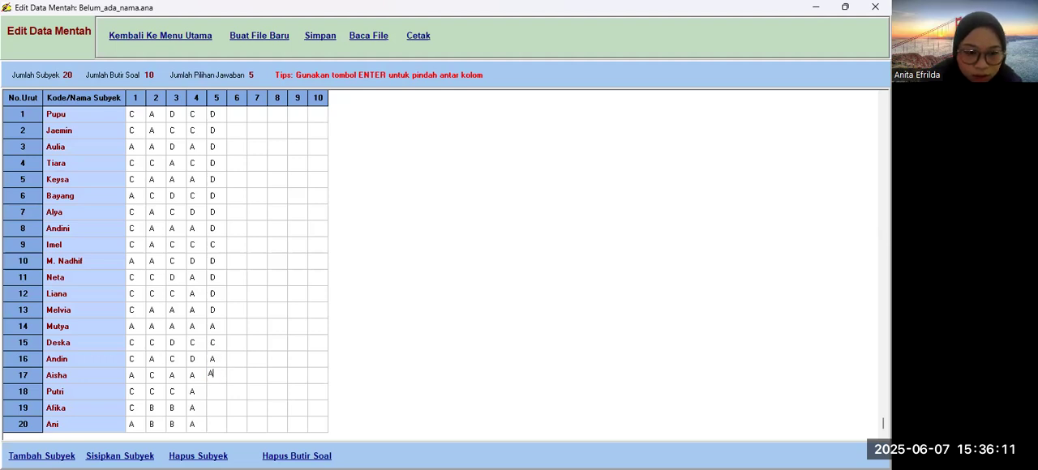
pyautogui.click(216, 363)
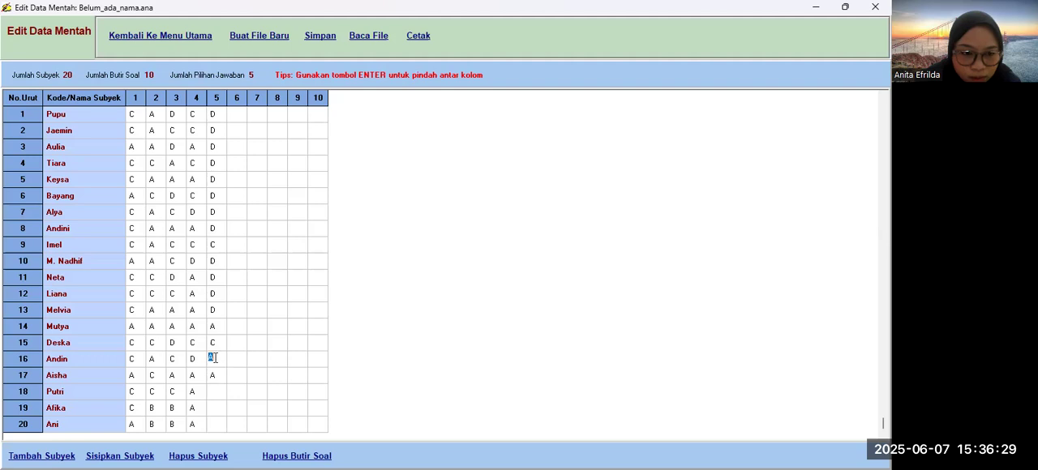
pyautogui.write('D')
# Step: Fill the item 5 answers of subjects 18 to 20 with A, A, A
pyautogui.click(219, 396)
pyautogui.write('A')
pyautogui.press('Return')
pyautogui.write('A')
pyautogui.press('Return')
pyautogui.write('A')
pyautogui.click(240, 291)
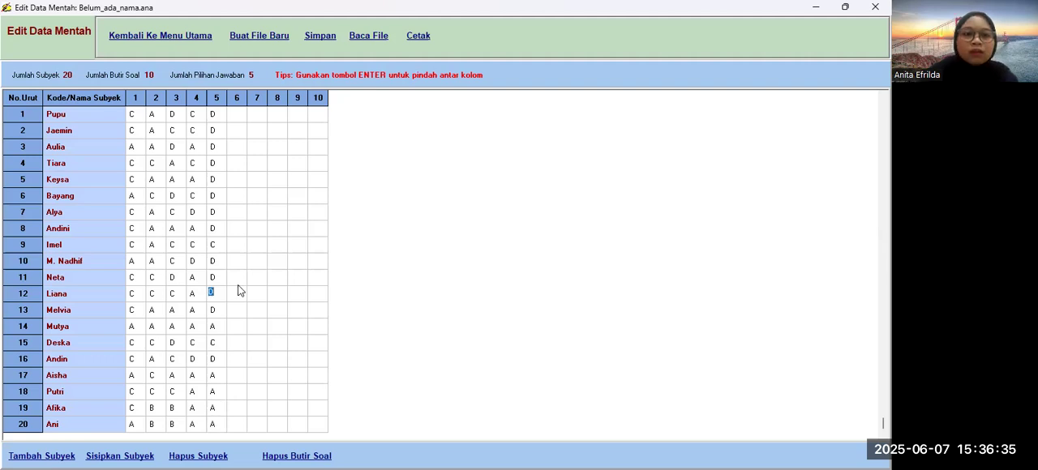
# Step: Fill subject 1's answers to items 6 to 10 with D, A, C, D, A
pyautogui.click(235, 113)
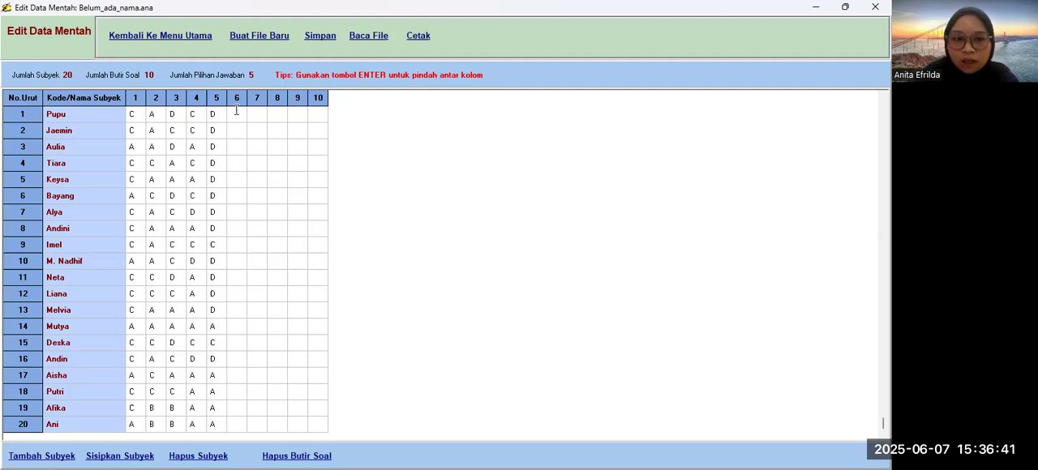
pyautogui.write('D')
pyautogui.press('Return')
pyautogui.write('A')
pyautogui.press('Return')
pyautogui.write('C')
pyautogui.press('Return')
pyautogui.write('D')
pyautogui.press('Return')
pyautogui.write('A')
# Step: Fill subject 2's answers to items 6 to 10 with D, A, C, B, A
pyautogui.click(231, 126)
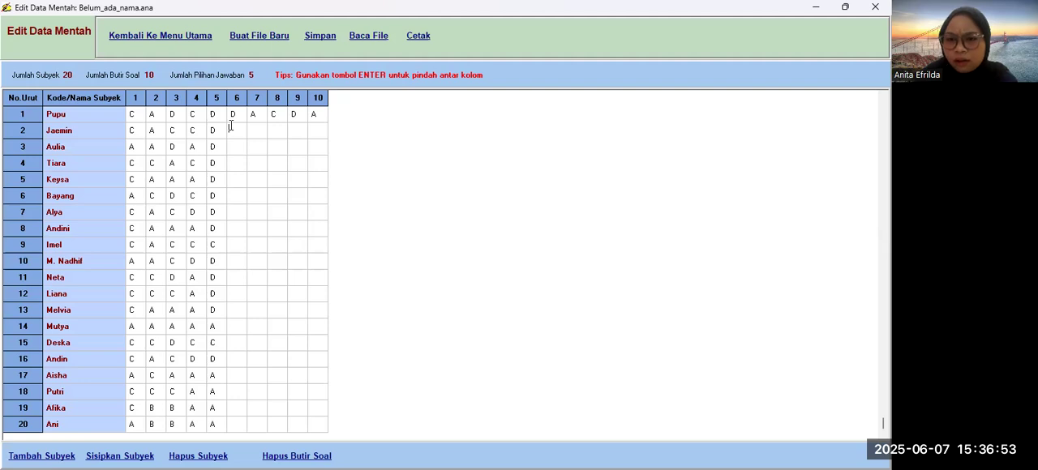
pyautogui.write('D')
pyautogui.press('Return')
pyautogui.write('A')
pyautogui.press('Return')
pyautogui.write('C')
pyautogui.press('Return')
pyautogui.write('B')
pyautogui.press('Return')
pyautogui.write('A')
# Step: Fill subject 3's answers to items 6 to 10 with D, A, C, B, A
pyautogui.click(236, 141)
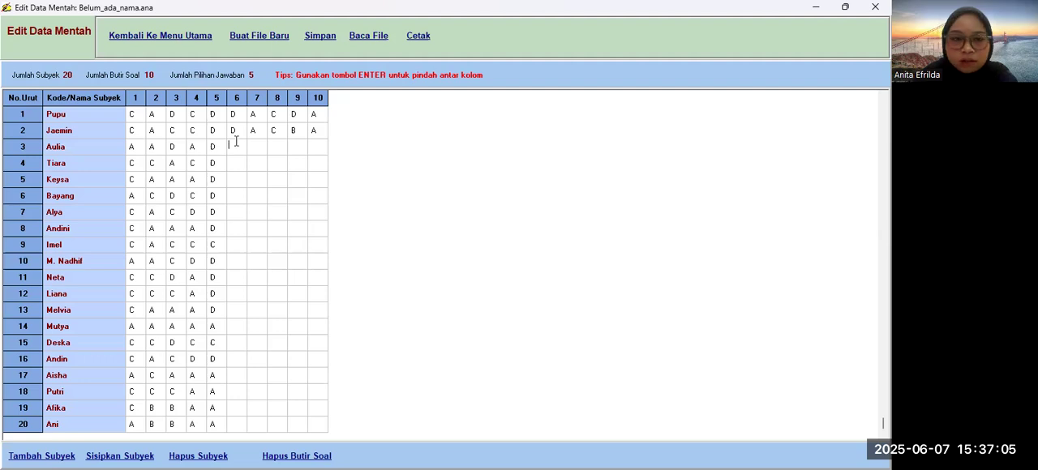
pyautogui.write('D')
pyautogui.press('Return')
pyautogui.write('A')
pyautogui.press('Return')
pyautogui.write('C')
pyautogui.press('Return')
pyautogui.write('B')
pyautogui.press('Return')
pyautogui.write('A')
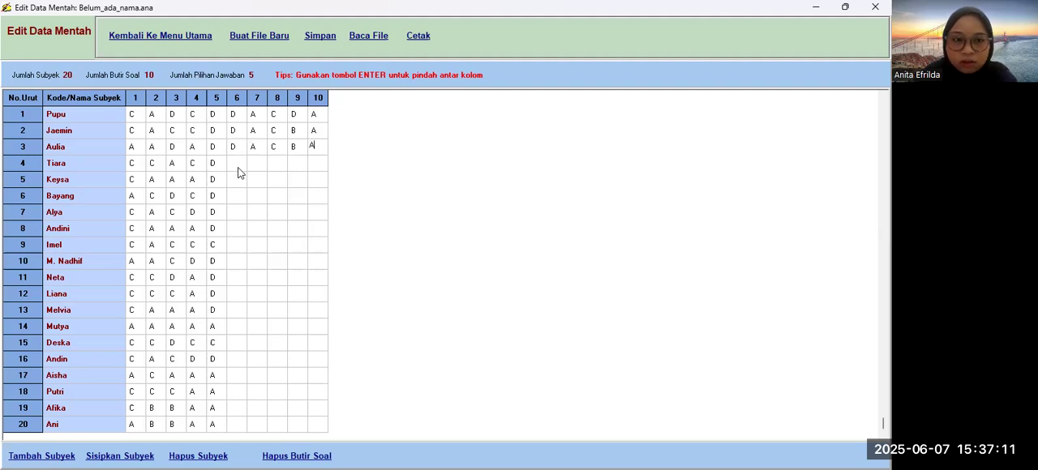
# Step: Fill subject 4's answers to items 6 to 10 with D, A, C, B, A
pyautogui.click(235, 163)
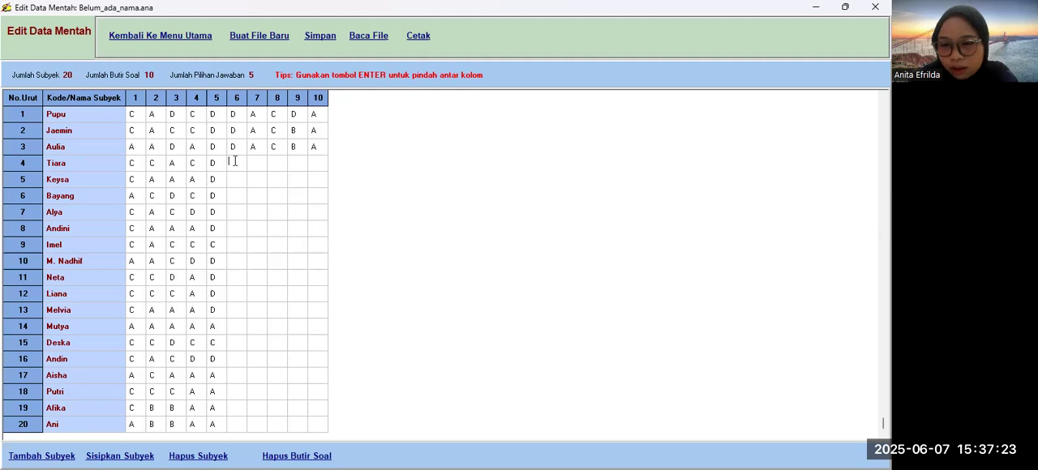
pyautogui.write('D')
pyautogui.press('Return')
pyautogui.write('A')
pyautogui.press('Return')
pyautogui.write('C')
pyautogui.press('Return')
pyautogui.write('B')
pyautogui.press('Return')
pyautogui.write('A')
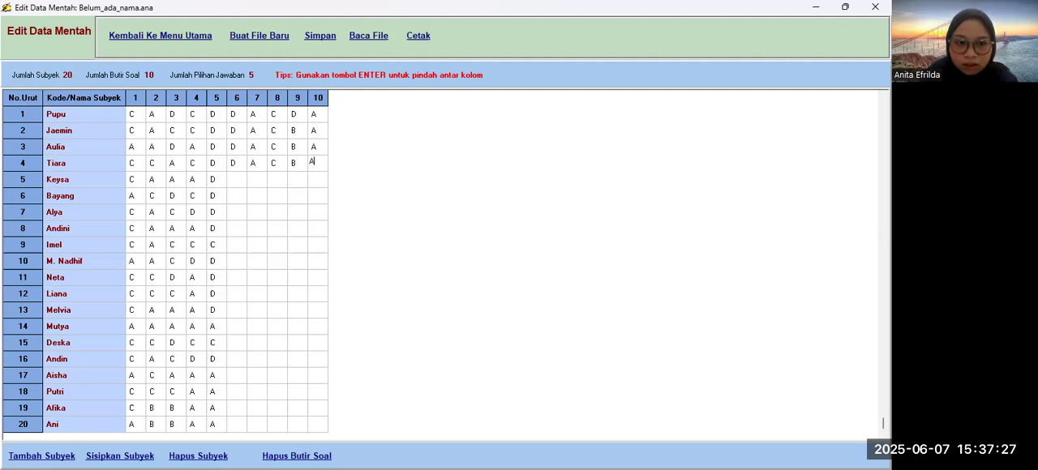
# Step: Fill subject 5's answers to items 6 to 10 with D, A, C, D, D
pyautogui.click(241, 183)
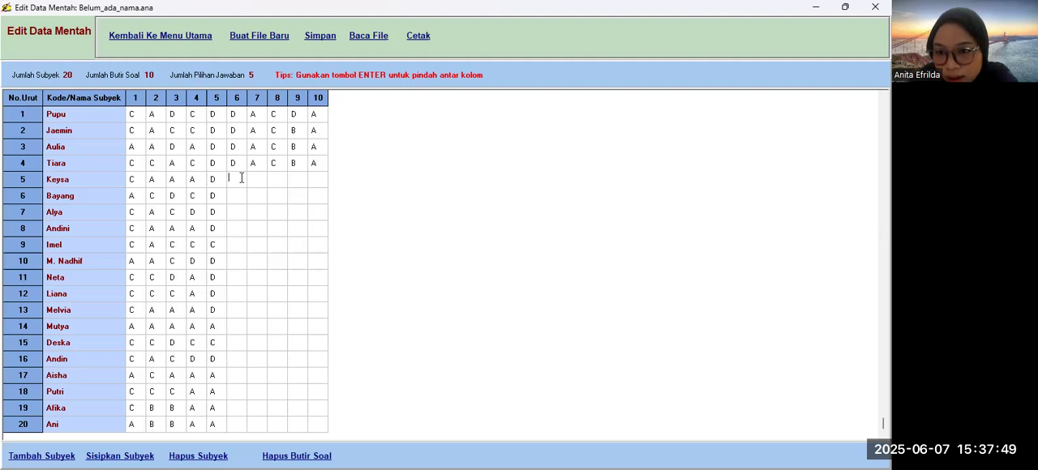
pyautogui.write('D')
pyautogui.press('Return')
pyautogui.write('A')
pyautogui.press('Return')
pyautogui.write('C')
pyautogui.press('Return')
pyautogui.write('D')
pyautogui.press('Return')
pyautogui.write('D')
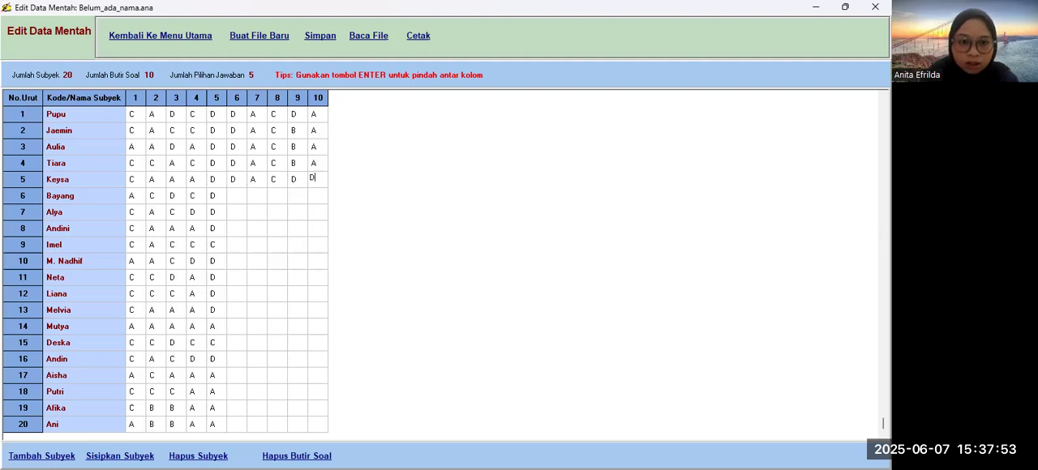
# Step: Fill subject 6's answers to items 6 to 10 with D, A, C, B, B
pyautogui.click(235, 185)
pyautogui.click(238, 195)
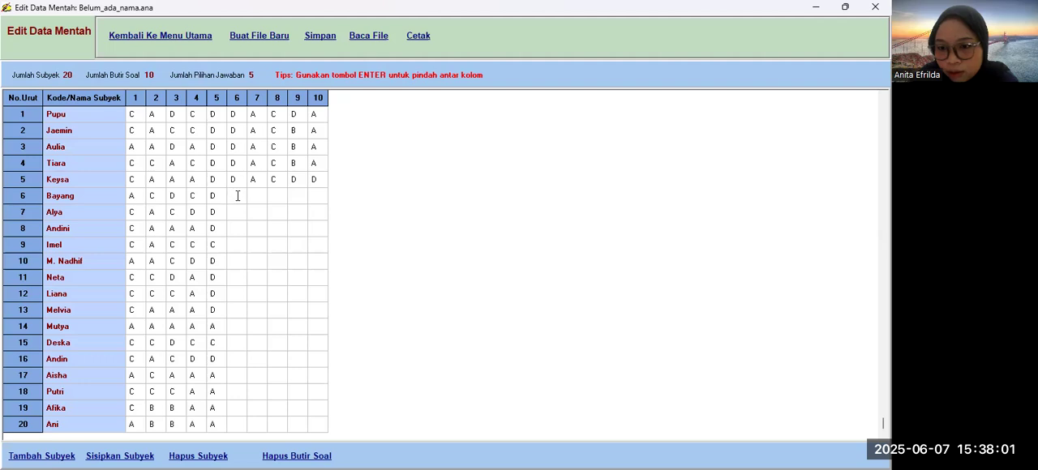
pyautogui.write('D')
pyautogui.press('Return')
pyautogui.write('A')
pyautogui.press('Return')
pyautogui.write('C')
pyautogui.press('Return')
pyautogui.write('B')
pyautogui.press('Return')
pyautogui.write('B')
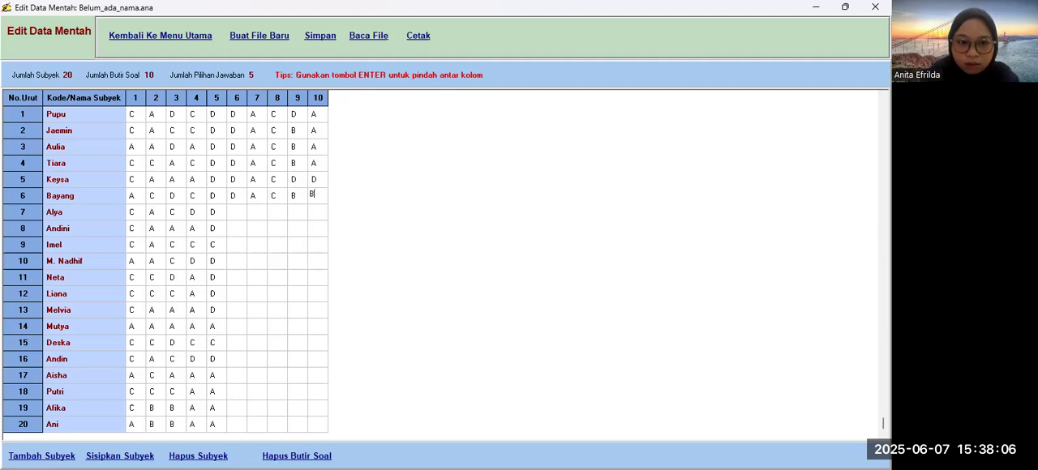
# Step: Fill subject 7's answers to items 6 to 10 with D, A, C, A, B
pyautogui.click(235, 211)
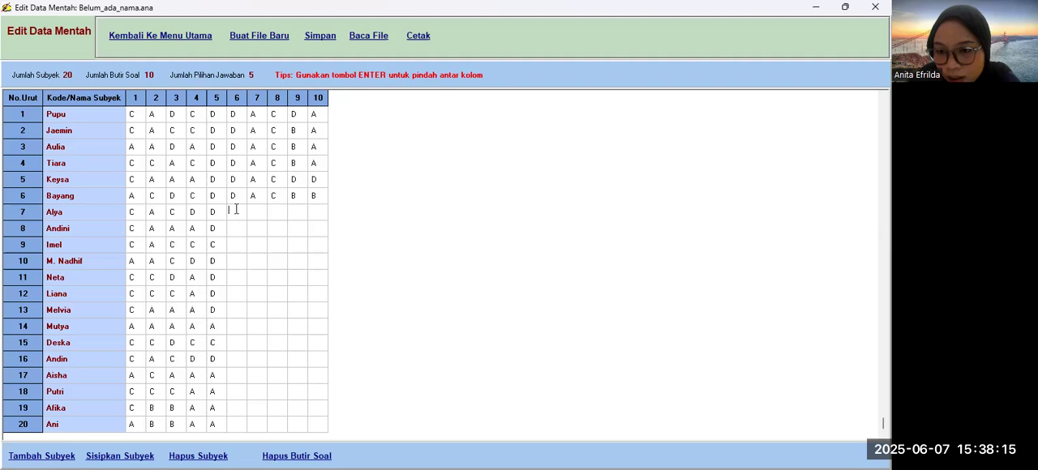
pyautogui.write('D')
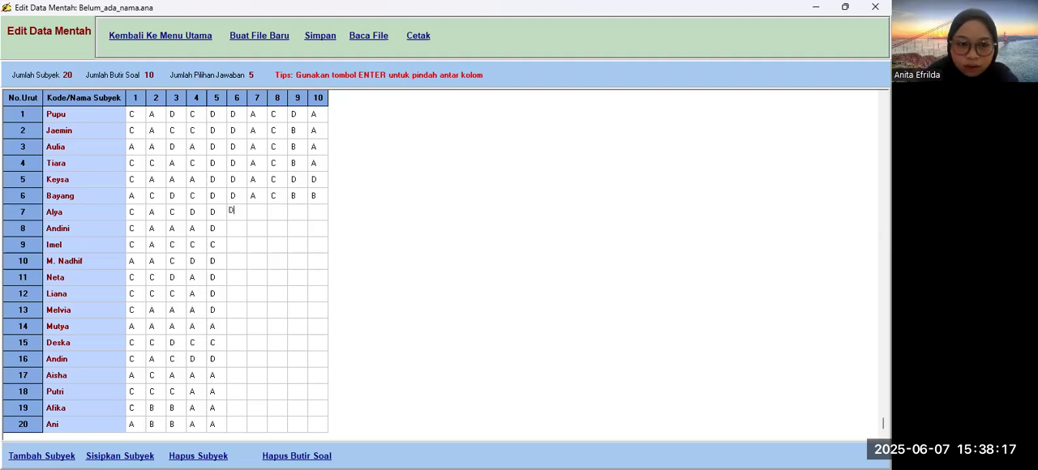
pyautogui.press('Return')
pyautogui.write('A')
pyautogui.press('Return')
pyautogui.write('C')
pyautogui.press('Return')
pyautogui.write('A')
pyautogui.press('Return')
pyautogui.write('B')
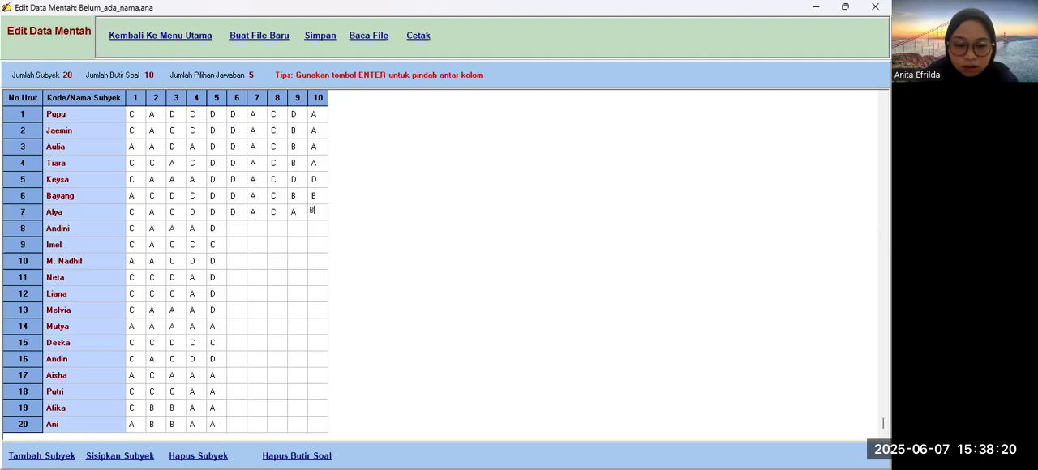
# Step: Fill subject 8's answers to items 6 to 10 with D, A, C, B, B
pyautogui.click(240, 229)
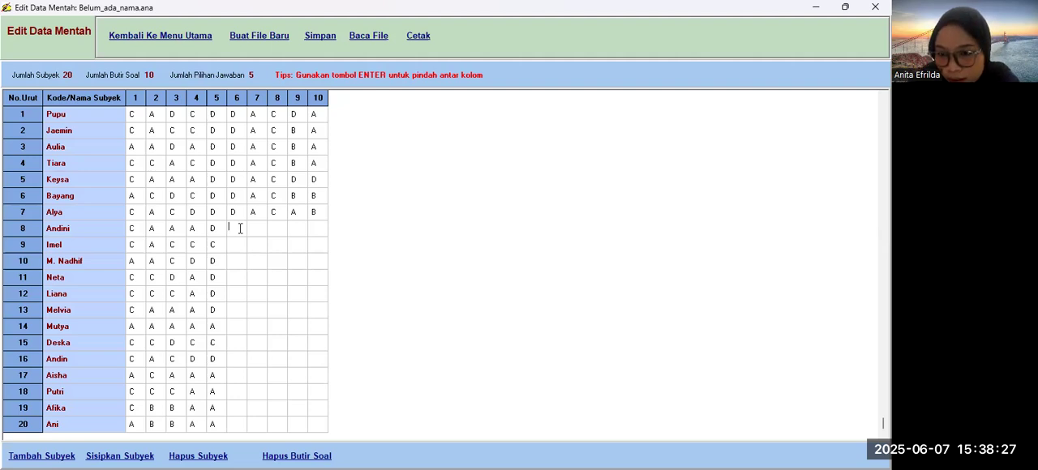
pyautogui.write('D')
pyautogui.press('Return')
pyautogui.write('A')
pyautogui.press('Return')
pyautogui.write('C')
pyautogui.press('Return')
pyautogui.write('B')
pyautogui.press('Return')
pyautogui.write('B')
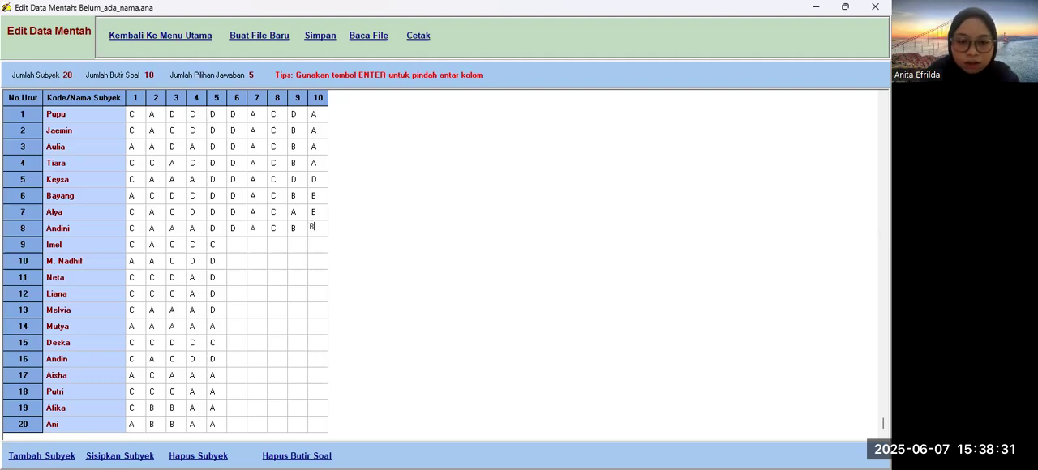
# Step: Fill subject 9's answers to items 6 to 10 with C, A, C, B, B
pyautogui.click(235, 245)
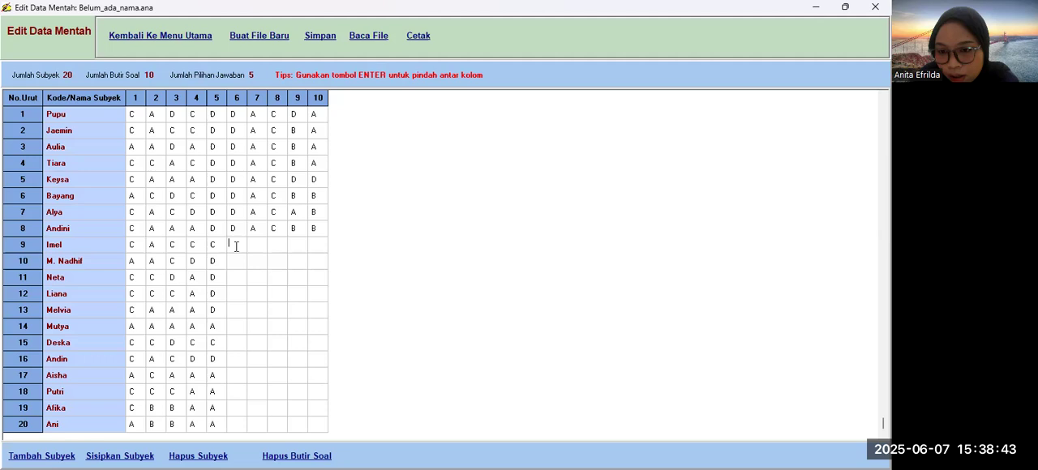
pyautogui.write('C')
pyautogui.press('Return')
pyautogui.write('A')
pyautogui.press('Return')
pyautogui.write('C')
pyautogui.press('Return')
pyautogui.write('B')
pyautogui.press('Return')
pyautogui.write('B')
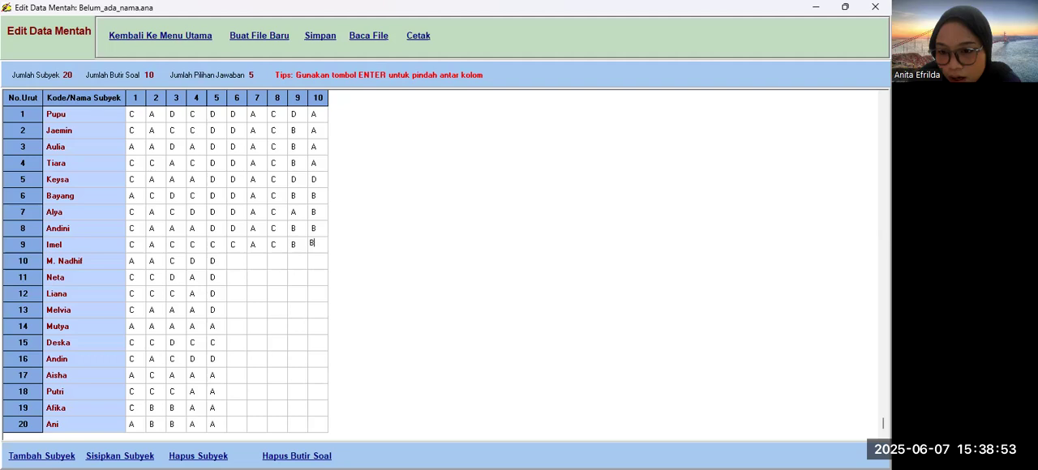
# Step: Fill subject 10's answers to items 6 to 10 with D, A, A, B, A
pyautogui.click(235, 262)
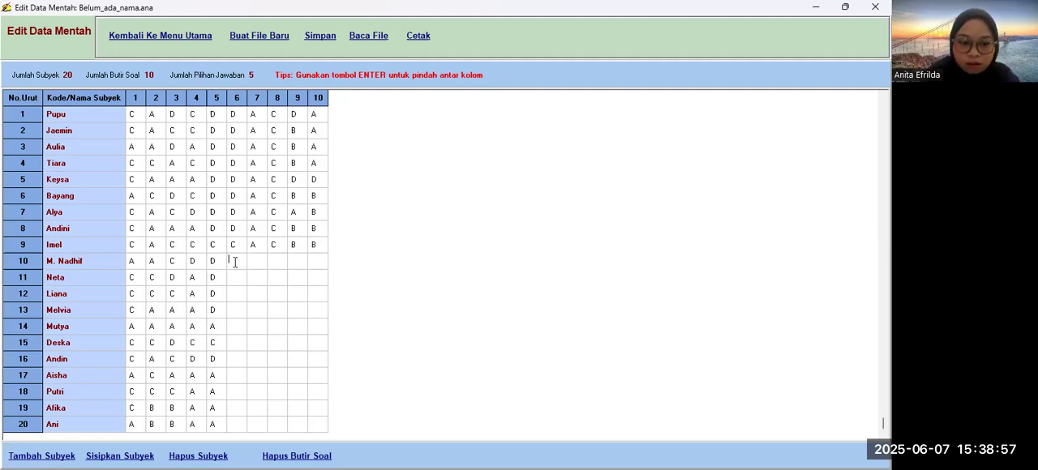
pyautogui.write('D')
pyautogui.press('Return')
pyautogui.write('A')
pyautogui.press('Return')
pyautogui.write('A')
pyautogui.press('Return')
pyautogui.write('A')
# Step: Fill subject 11's answers to items 6 to 10 with D, A, A, A, C
pyautogui.click(234, 277)
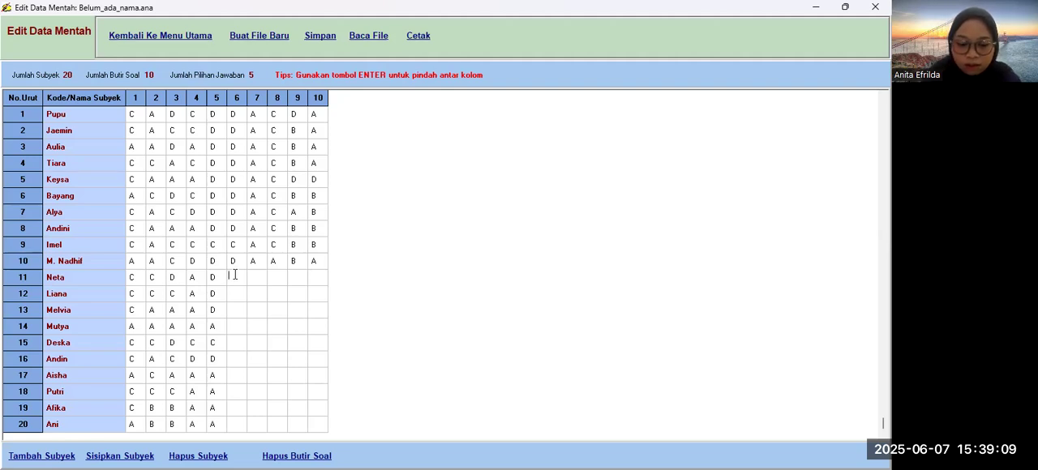
pyautogui.write('D')
pyautogui.press('Return')
pyautogui.write('A')
pyautogui.press('Return')
pyautogui.write('A')
pyautogui.press('Return')
pyautogui.write('A')
pyautogui.press('Return')
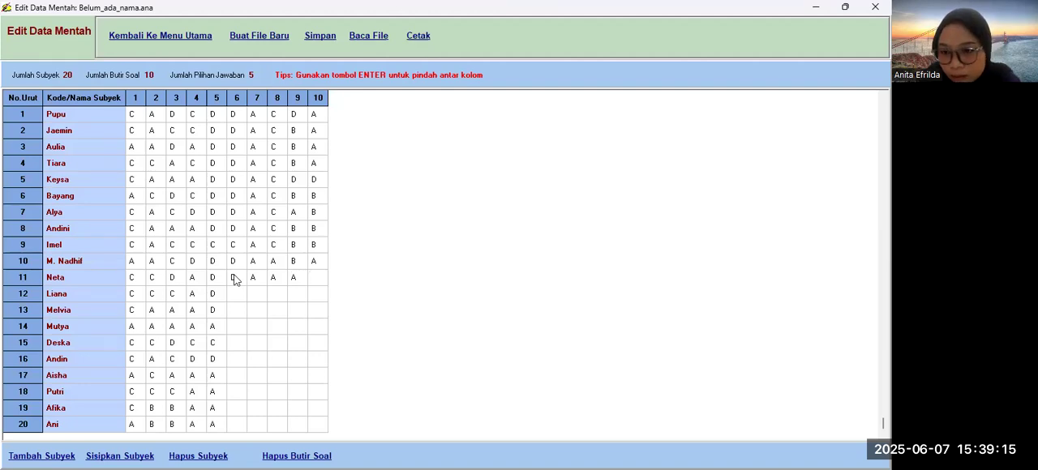
pyautogui.write('C')
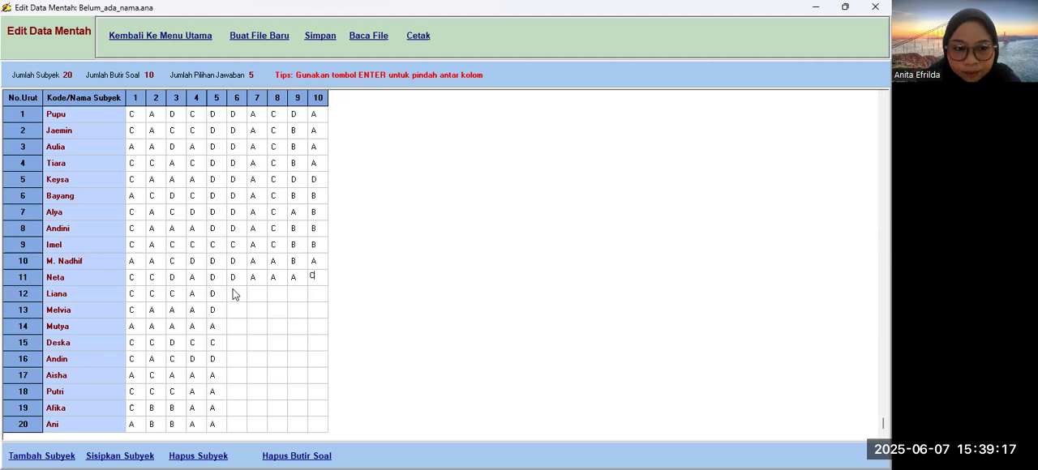
# Step: Fill subject 12's answers to items 6 to 10 with A, C, C, A, A
pyautogui.click(234, 296)
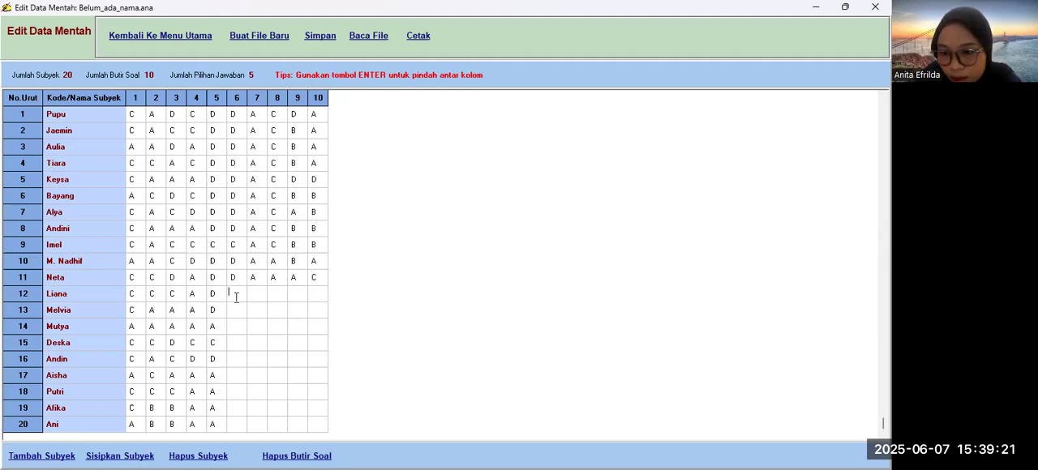
pyautogui.write('A')
pyautogui.press('Return')
pyautogui.write('C')
pyautogui.press('Return')
pyautogui.write('C')
pyautogui.press('Return')
pyautogui.write('A')
pyautogui.press('Return')
pyautogui.write('A')
# Step: Fill subject 13's answers to items 6 to 10 with A, C, D, A, A
pyautogui.click(240, 312)
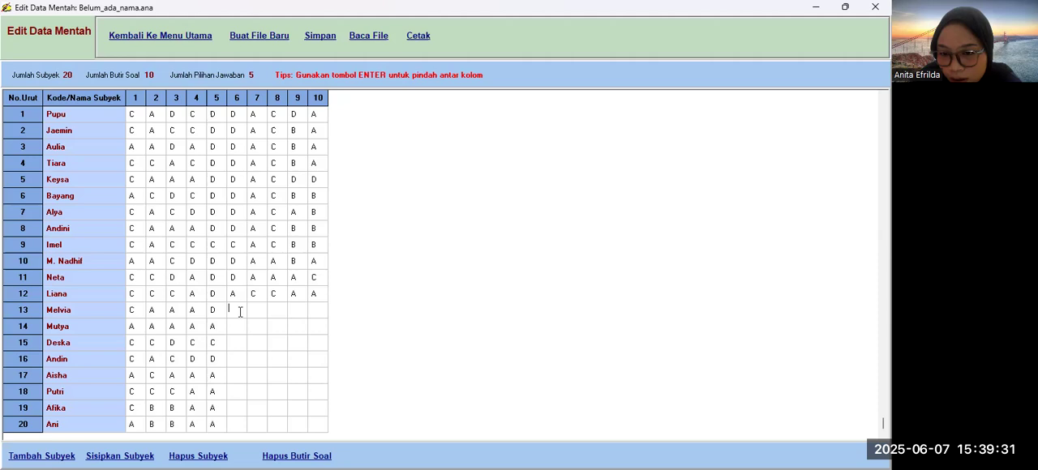
pyautogui.write('A')
pyautogui.press('Return')
pyautogui.write('C')
pyautogui.press('Return')
pyautogui.write('D')
pyautogui.press('Return')
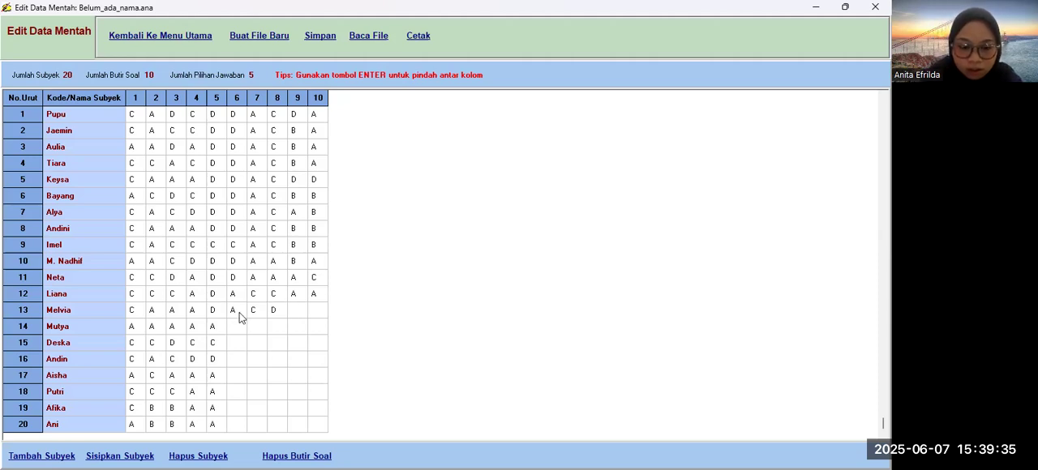
pyautogui.write('A')
pyautogui.press('Return')
pyautogui.write('A')
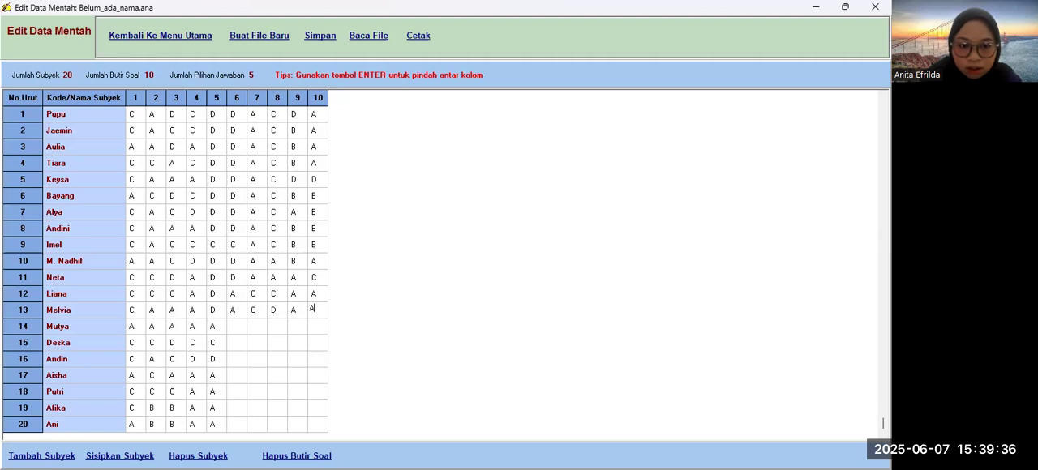
# Step: Fill subject 14's answers to items 6 to 10 with D, C, C, B, C
pyautogui.click(239, 328)
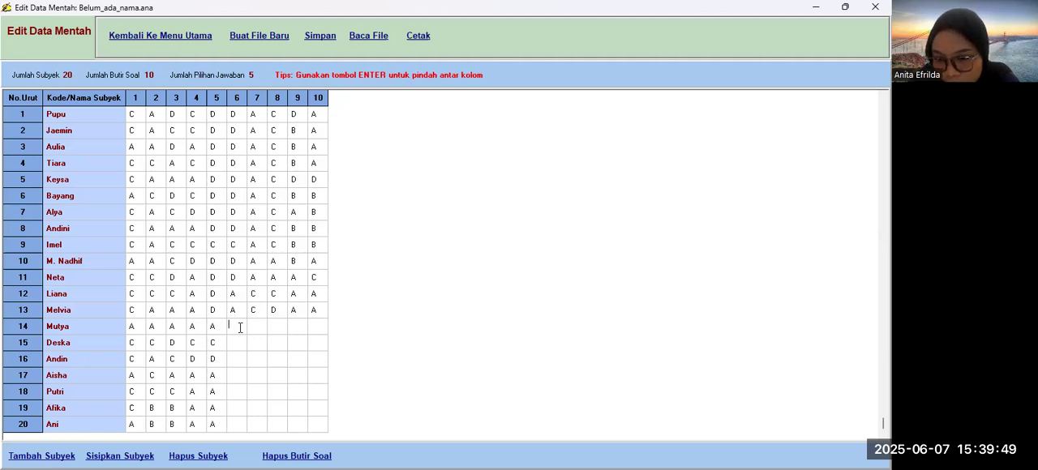
pyautogui.write('D')
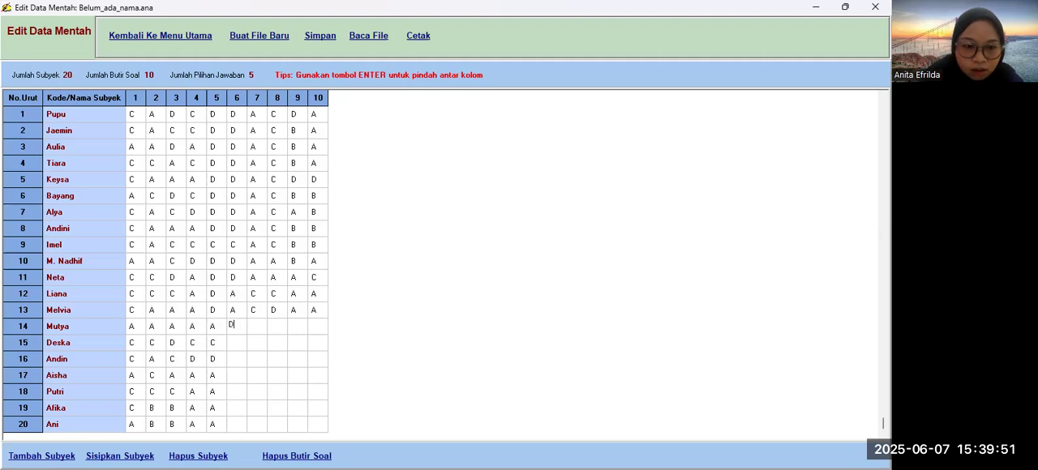
pyautogui.press('Return')
pyautogui.write('C')
pyautogui.press('Return')
pyautogui.write('C')
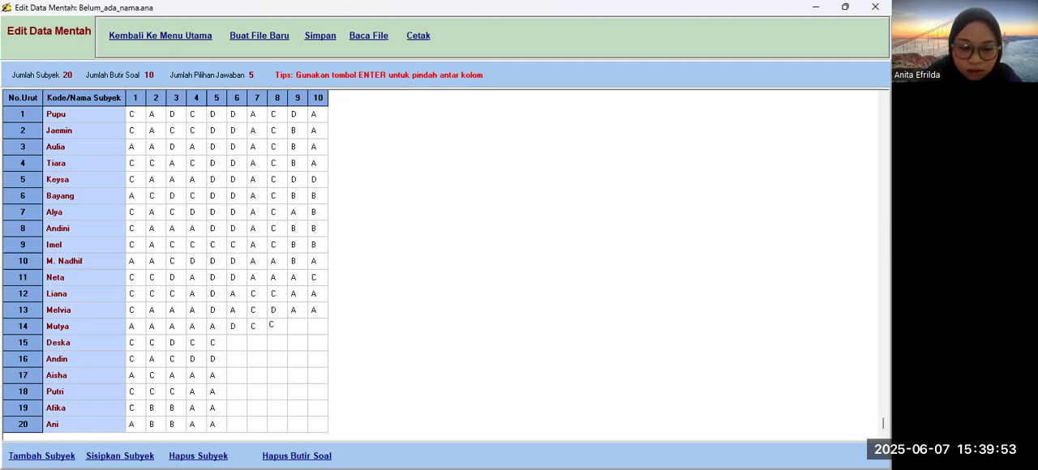
pyautogui.press('Return')
pyautogui.write('B')
pyautogui.press('Return')
pyautogui.write('C')
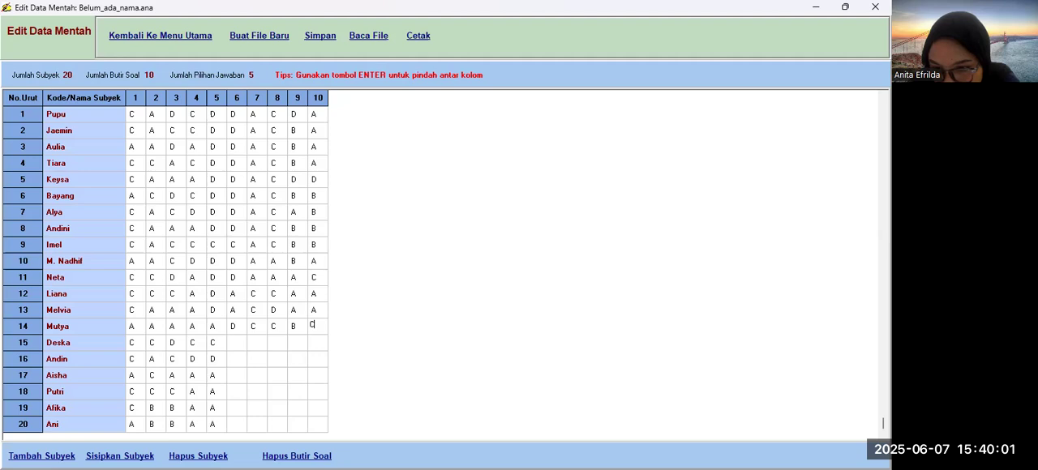
# Step: Fill subject 15's answers to items 6 to 10 with D, A, A, A, C, one letter per item
pyautogui.click(240, 344)
pyautogui.write('DA')
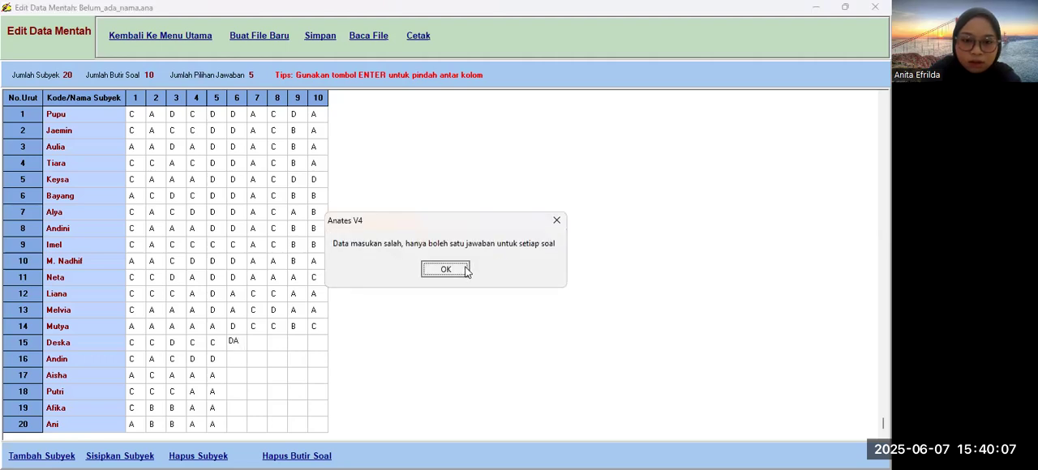
pyautogui.click(466, 270)
pyautogui.write('D')
pyautogui.press('Return')
pyautogui.write('A')
pyautogui.press('Return')
pyautogui.write('A')
pyautogui.press('Return')
pyautogui.write('A')
pyautogui.press('Return')
pyautogui.write('C')
# Step: Fill subject 16's answers to items 6 to 10 with A, C, A, A, C
pyautogui.click(240, 363)
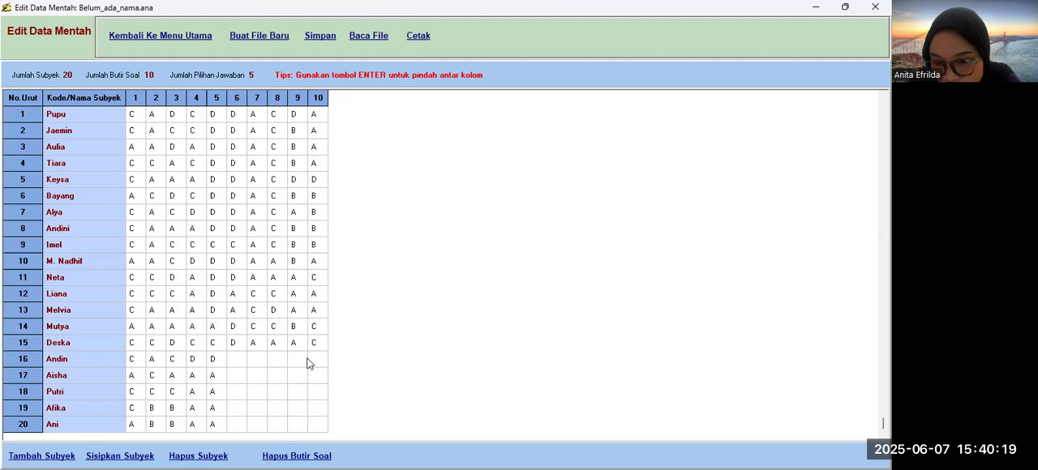
pyautogui.write('A')
pyautogui.press('BackSpace')
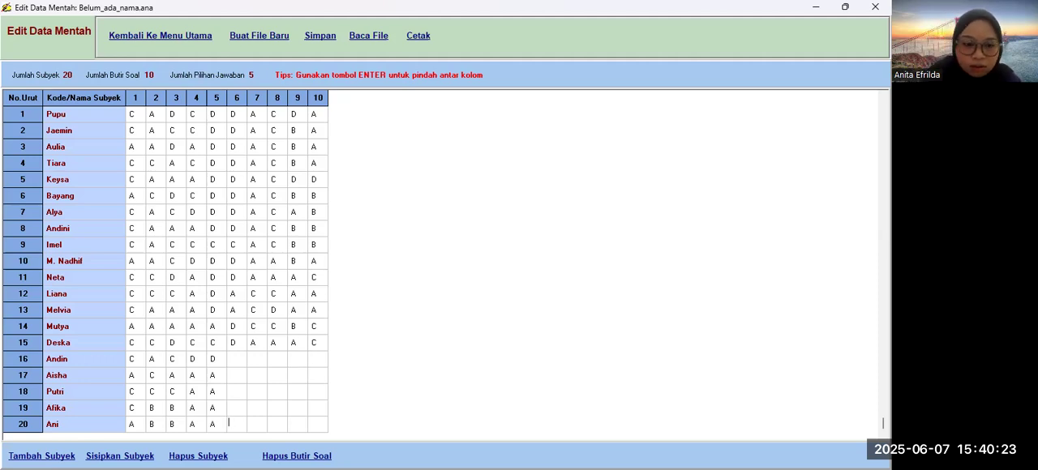
pyautogui.click(233, 360)
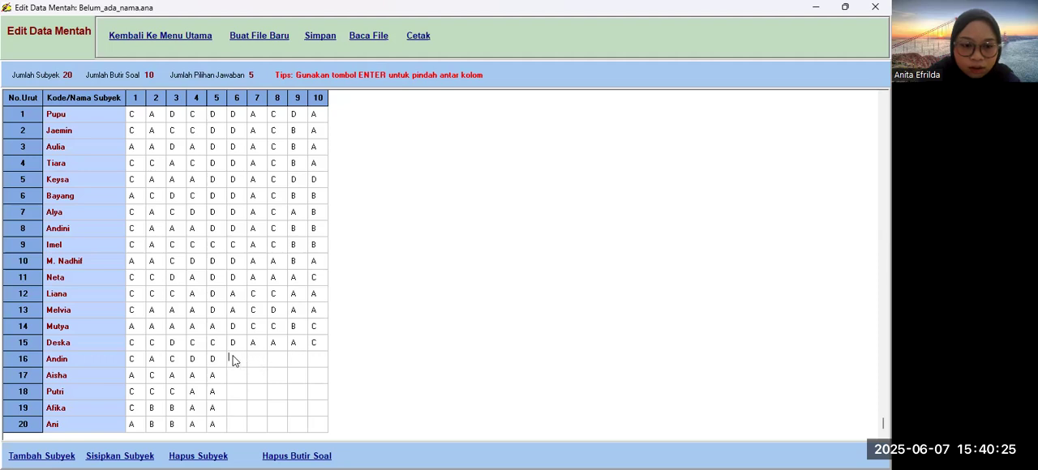
pyautogui.write('A')
pyautogui.press('Return')
pyautogui.write('C')
pyautogui.press('Return')
pyautogui.write('A')
pyautogui.press('Return')
pyautogui.write('A')
pyautogui.press('Return')
pyautogui.write('C')
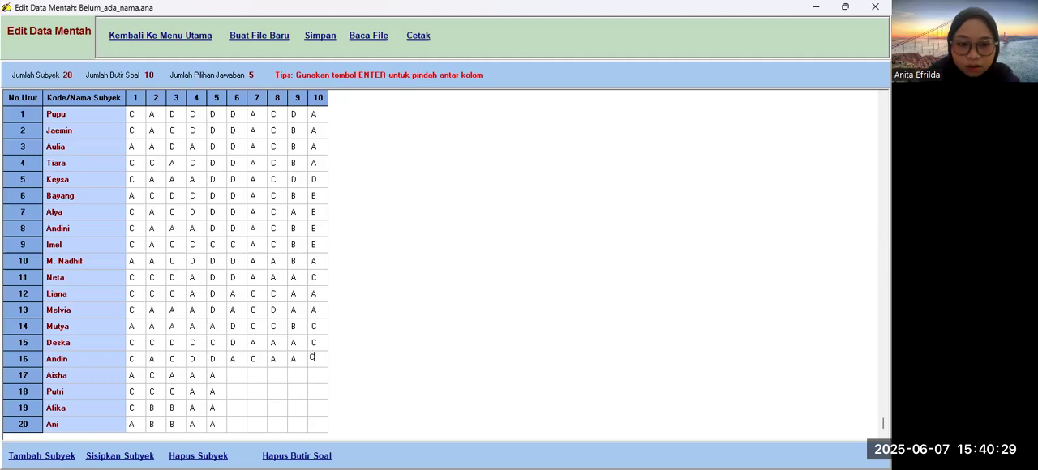
# Step: Fill subject 17's answers to items 6 to 10 with A, C, A, A, A
pyautogui.click(234, 379)
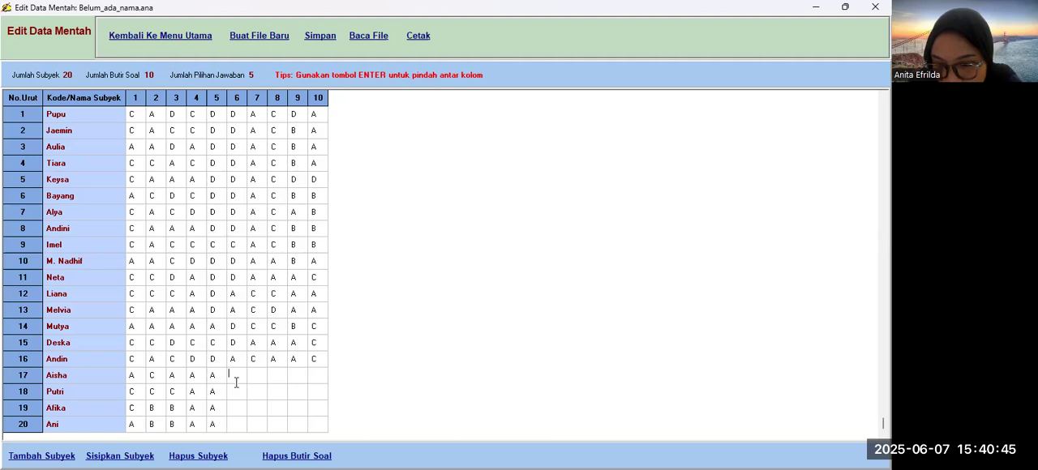
pyautogui.write('A')
pyautogui.press('Return')
pyautogui.write('C')
pyautogui.press('Return')
pyautogui.write('A')
pyautogui.press('Return')
pyautogui.write('A')
pyautogui.press('Return')
pyautogui.write('A')
# Step: Fill subject 18's answers to items 6 to 10 with A, C, B, A, C
pyautogui.click(236, 392)
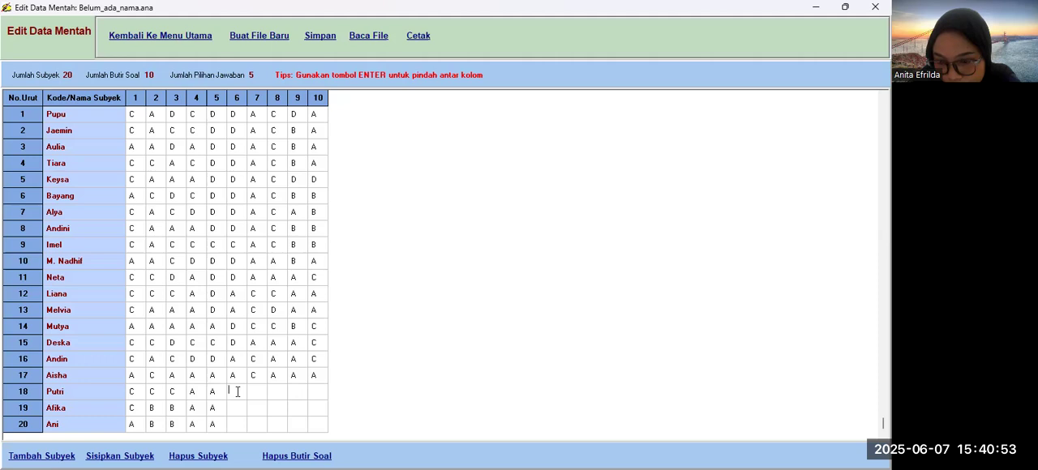
pyautogui.write('A')
pyautogui.press('Return')
pyautogui.write('C')
pyautogui.press('Return')
pyautogui.write('B')
pyautogui.press('Return')
pyautogui.write('A')
pyautogui.press('Return')
pyautogui.write('C')
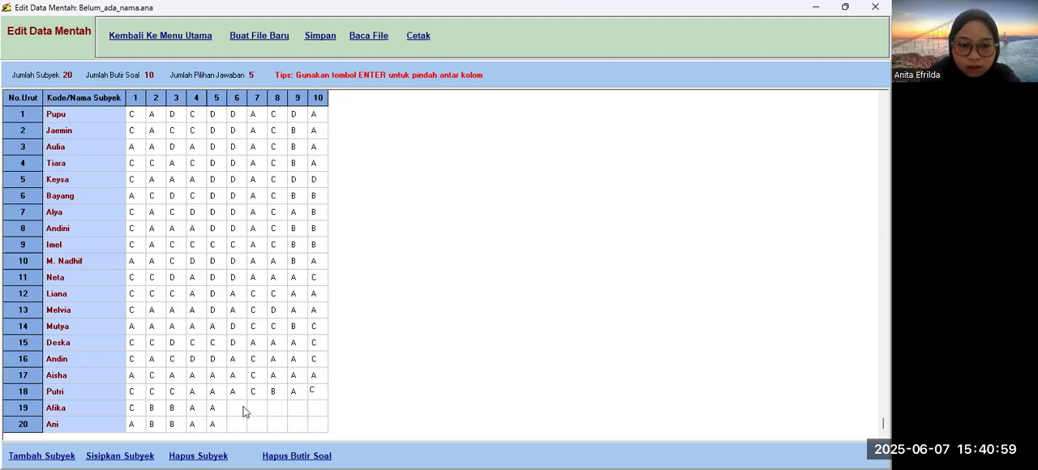
# Step: Fill subject 19's answers to items 6 to 10 with A, C, A, A, C
pyautogui.press('Return')
pyautogui.write('A')
pyautogui.press('Return')
pyautogui.write('C')
pyautogui.press('Return')
pyautogui.write('A')
pyautogui.press('Return')
pyautogui.write('A')
pyautogui.press('Return')
pyautogui.write('C')
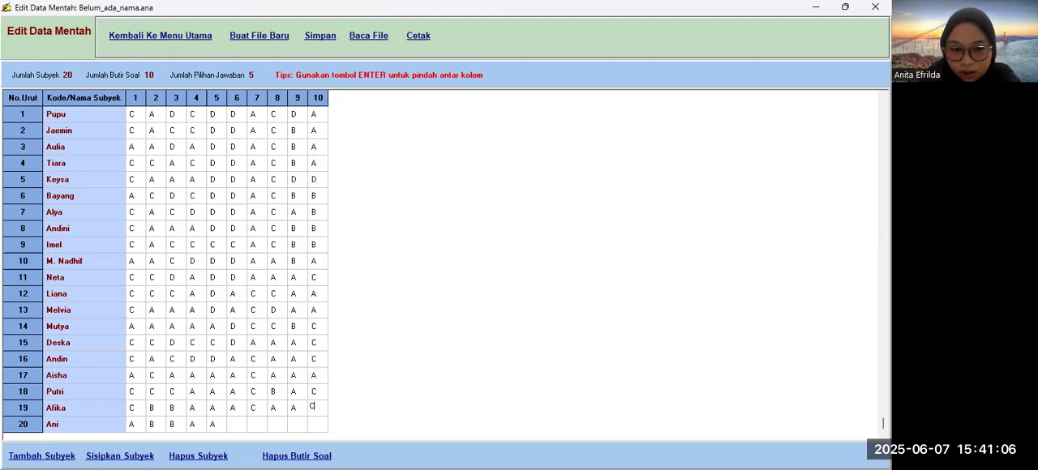
# Step: Fill subject 20's answers to items 6 to 10 with A, C, A, A, D, one letter per item
pyautogui.click(241, 423)
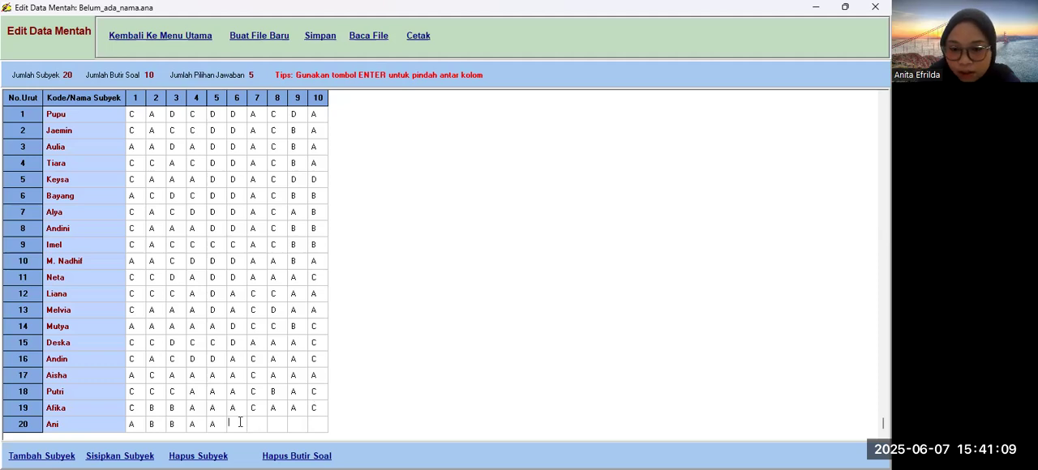
pyautogui.write('A')
pyautogui.press('Return')
pyautogui.write('C')
pyautogui.press('Return')
pyautogui.write('AA')
pyautogui.press('Return')
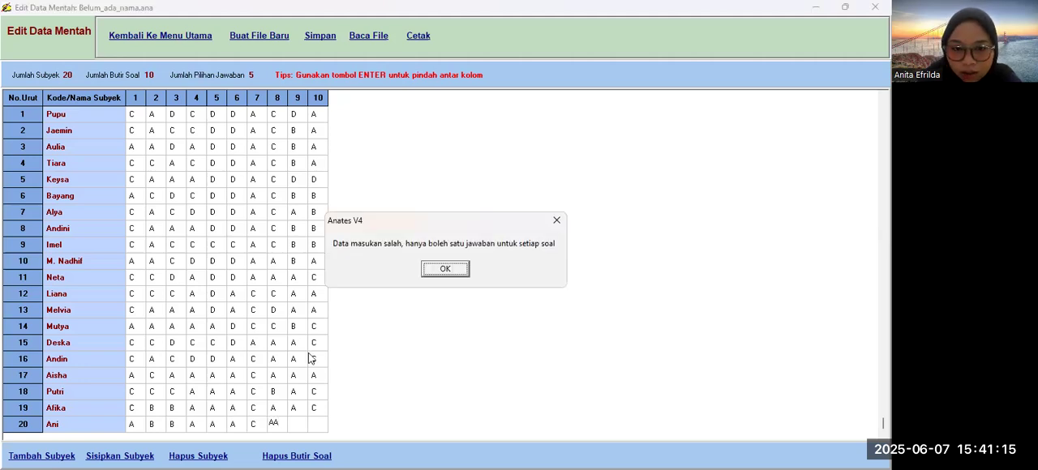
pyautogui.click(443, 273)
pyautogui.press('Return')
pyautogui.write('A')
pyautogui.press('Return')
pyautogui.write('D')
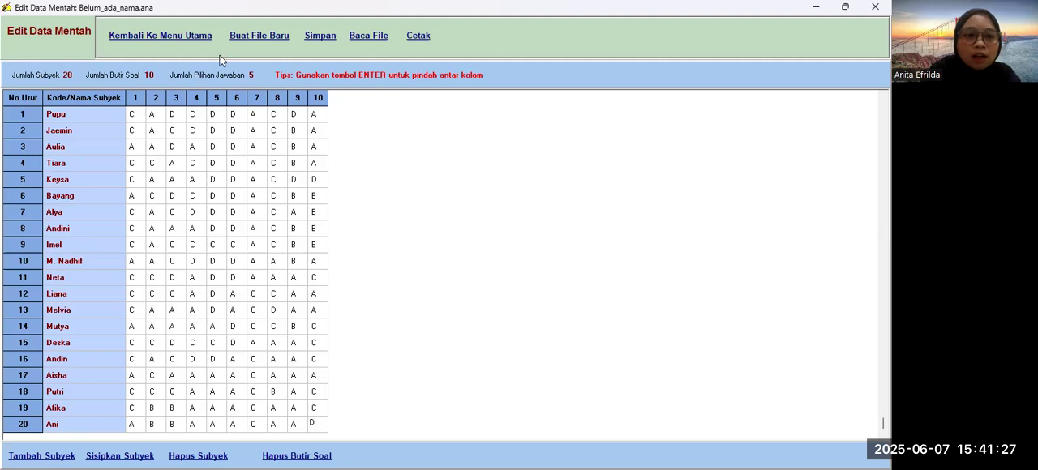
# Step: Score the entered raw data with Penyekoran Data and sort the subjects by score from high to low
pyautogui.click(173, 39)
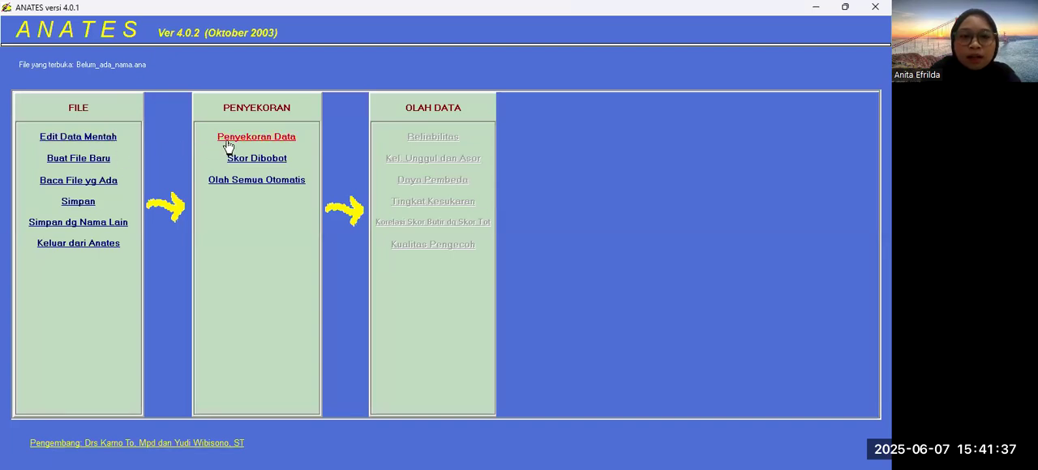
pyautogui.click(281, 137)
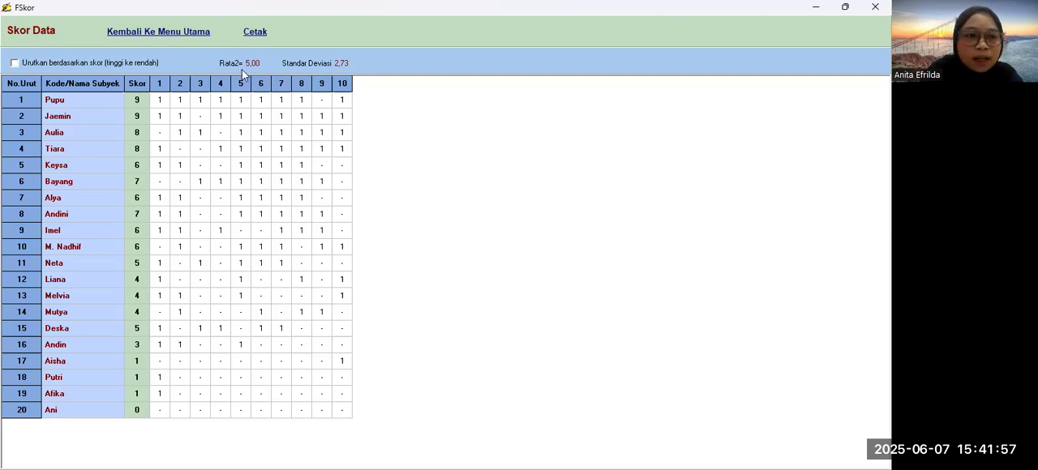
pyautogui.click(15, 64)
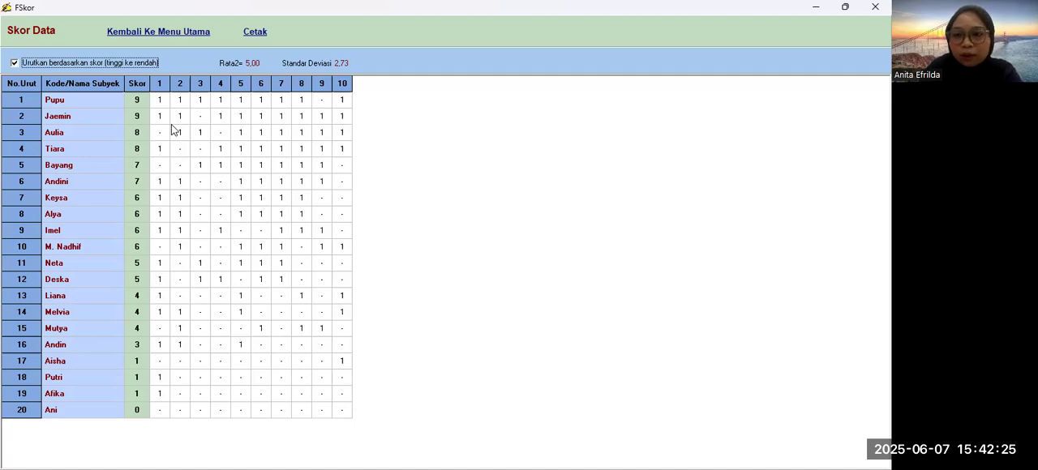
pyautogui.click(142, 37)
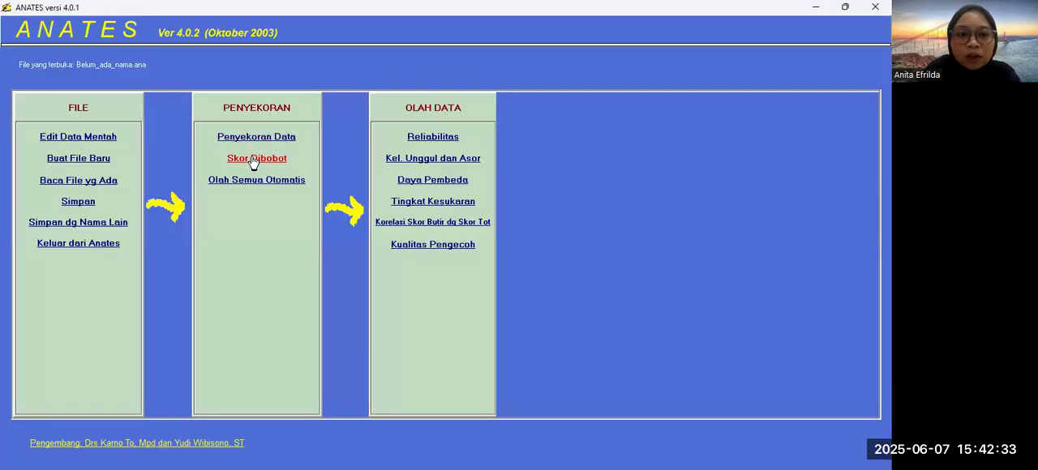
# Step: In the weighted scores (Skor Dibobot), set the weight of a correct answer to 2
pyautogui.click(253, 159)
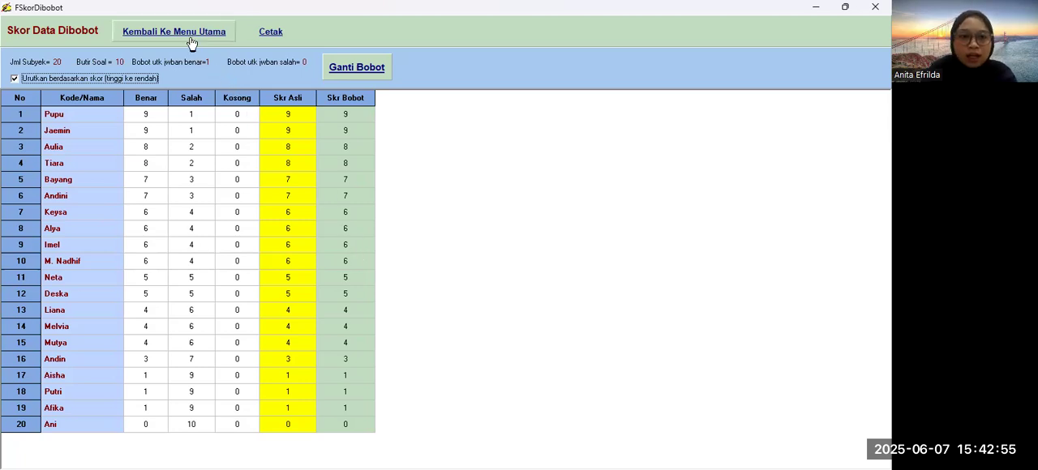
pyautogui.click(343, 68)
pyautogui.write('2')
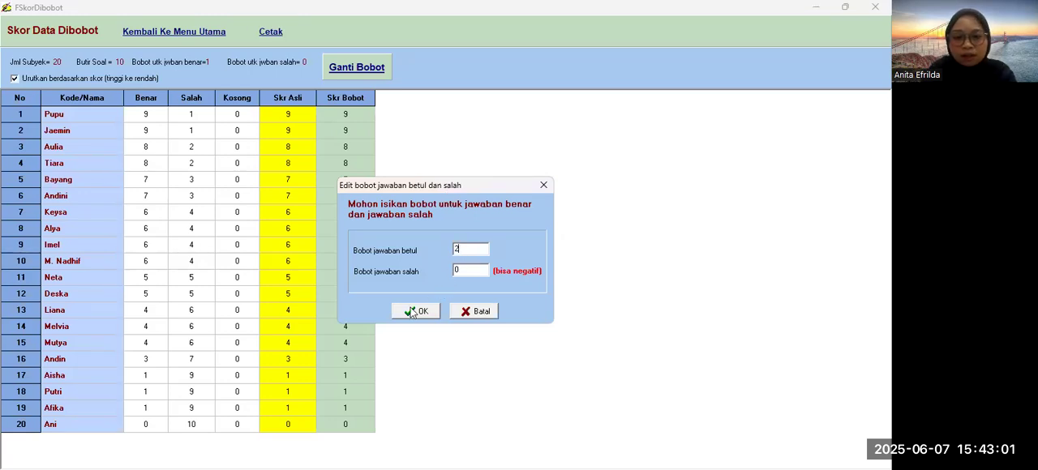
pyautogui.click(414, 313)
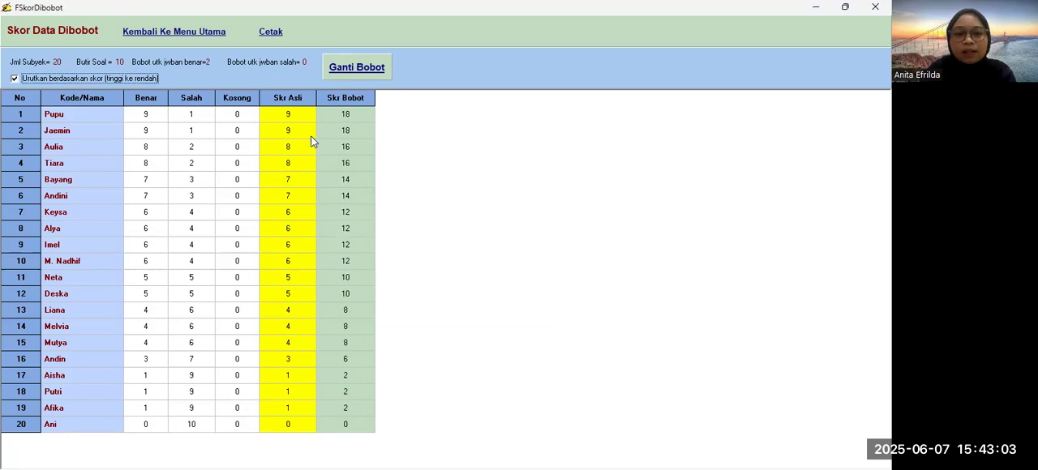
# Step: Set the weight of a correct answer back to 1 and return to the main menu
pyautogui.click(365, 67)
pyautogui.click(470, 249)
pyautogui.press('BackSpace')
pyautogui.write('1')
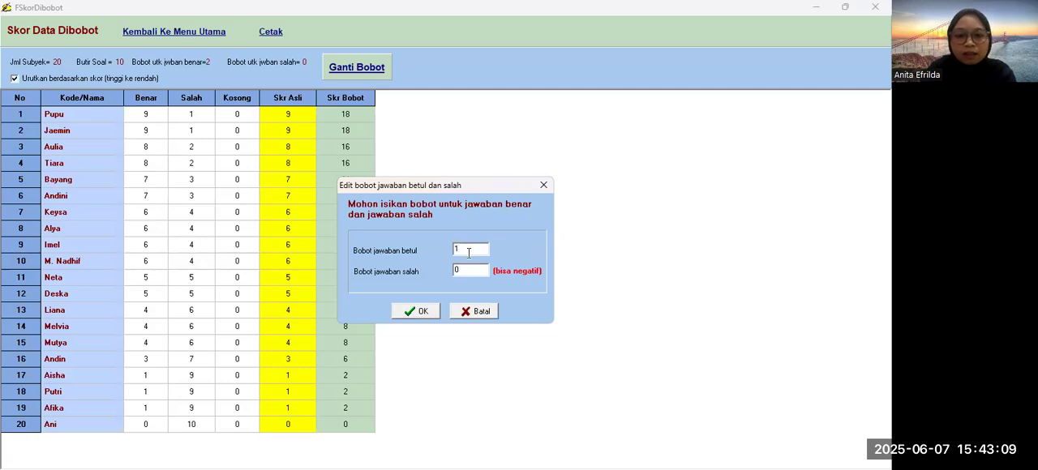
pyautogui.click(423, 310)
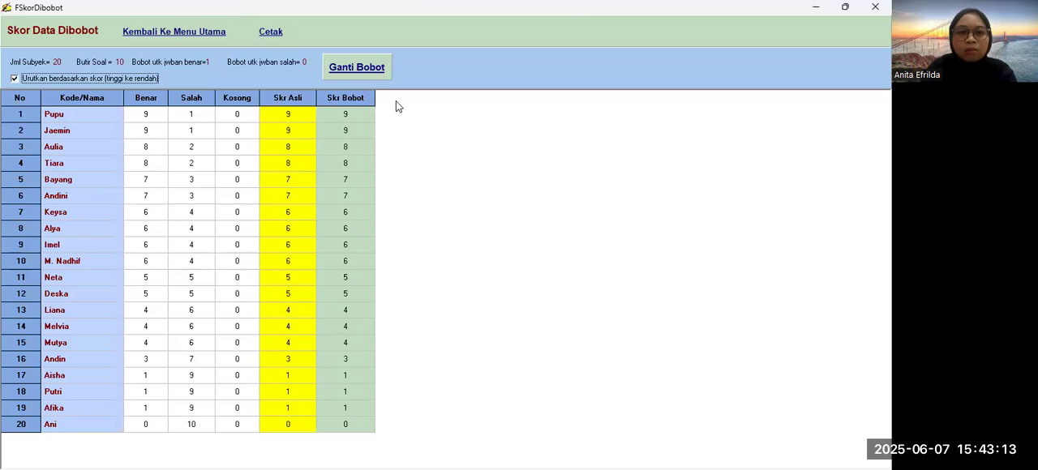
pyautogui.click(179, 34)
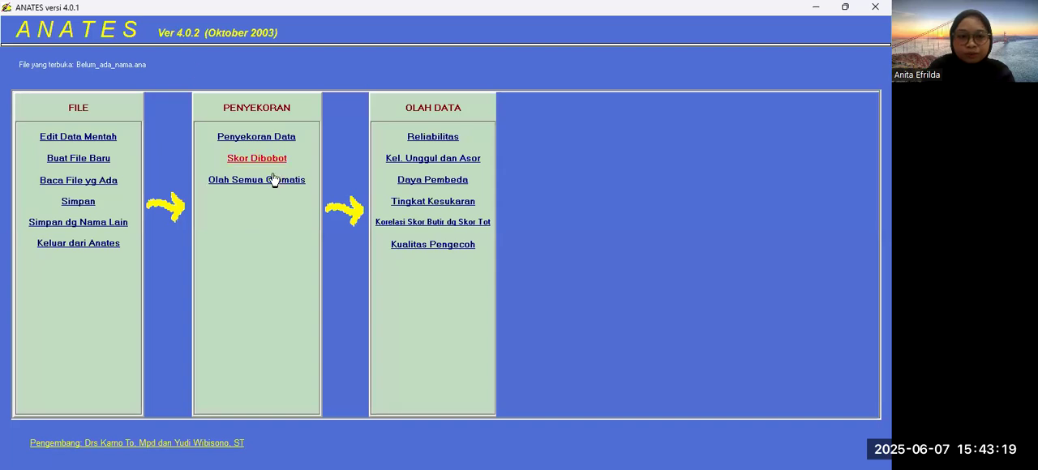
# Step: Review the test reliability report and the upper and lower group report (Kel. Unggul dan Asor), returning to the main menu
pyautogui.click(422, 138)
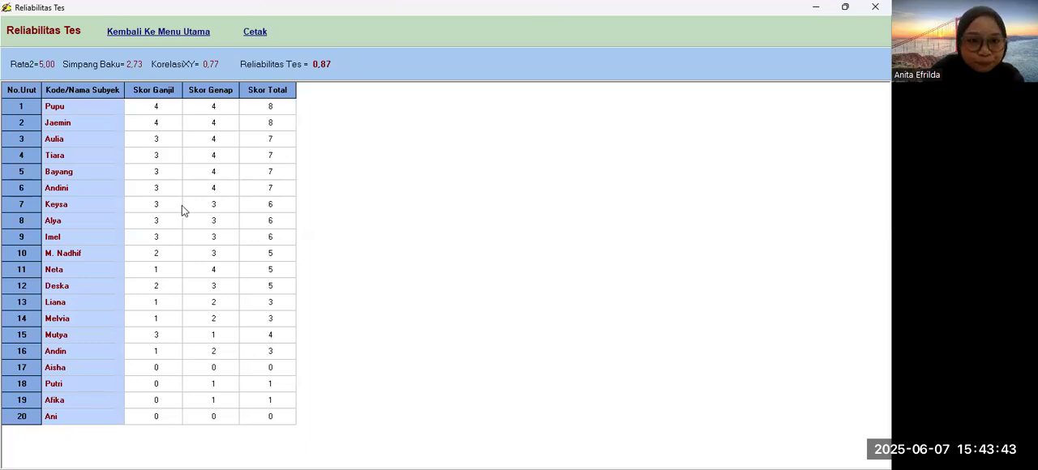
pyautogui.click(184, 39)
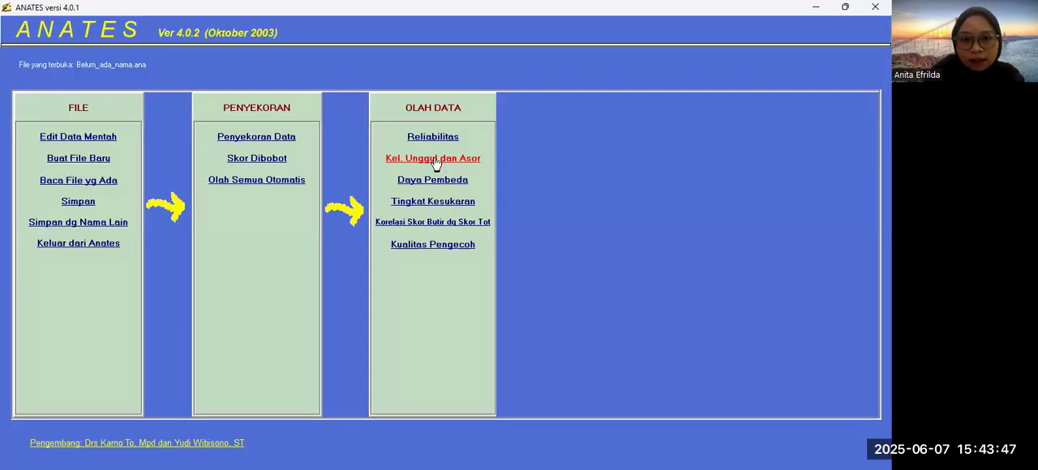
pyautogui.click(434, 159)
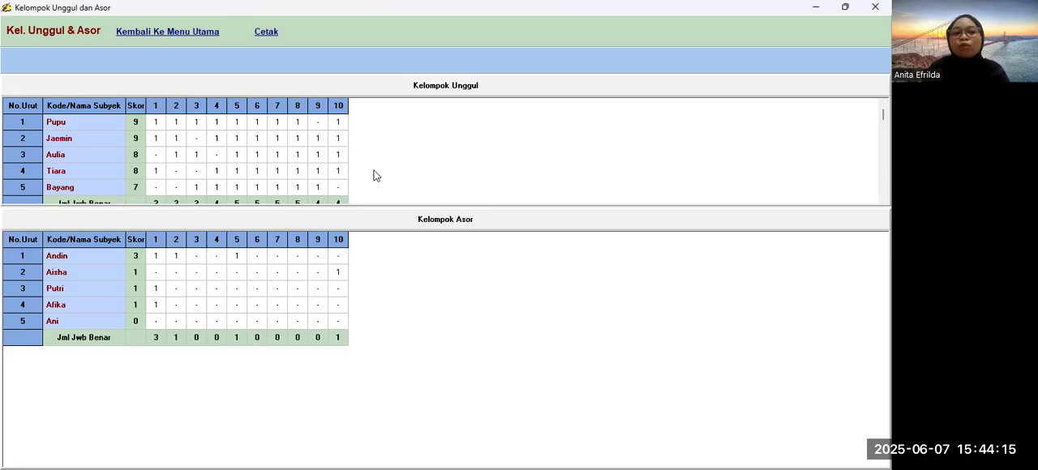
pyautogui.scroll(-1, 300, 185)
pyautogui.scroll(1, 276, 180)
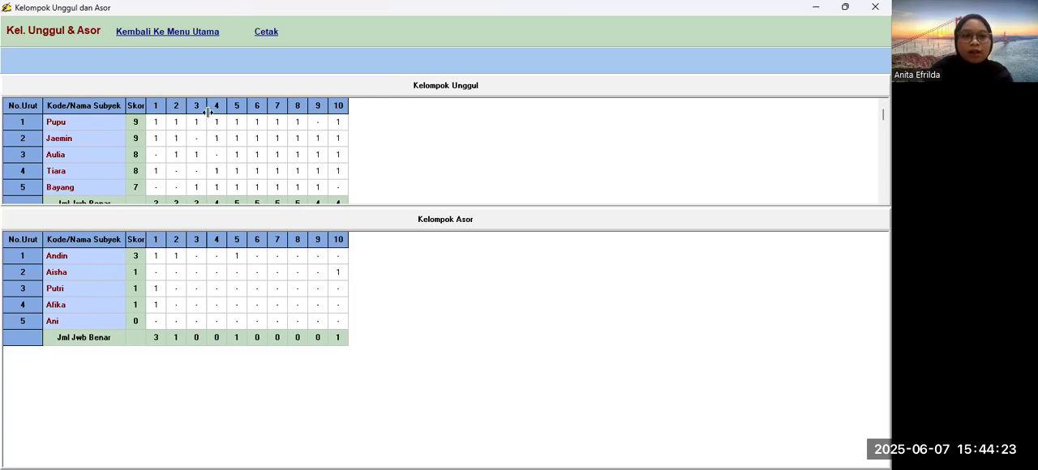
pyautogui.click(176, 32)
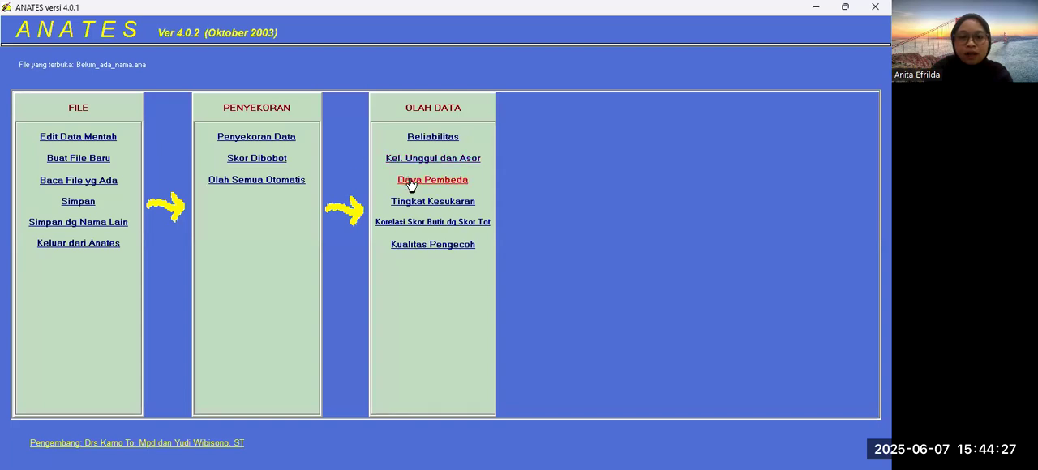
# Step: Review the item discrimination report (Daya Pembeda) and the difficulty level report (Tingkat Kesukaran), returning to the main menu
pyautogui.click(411, 181)
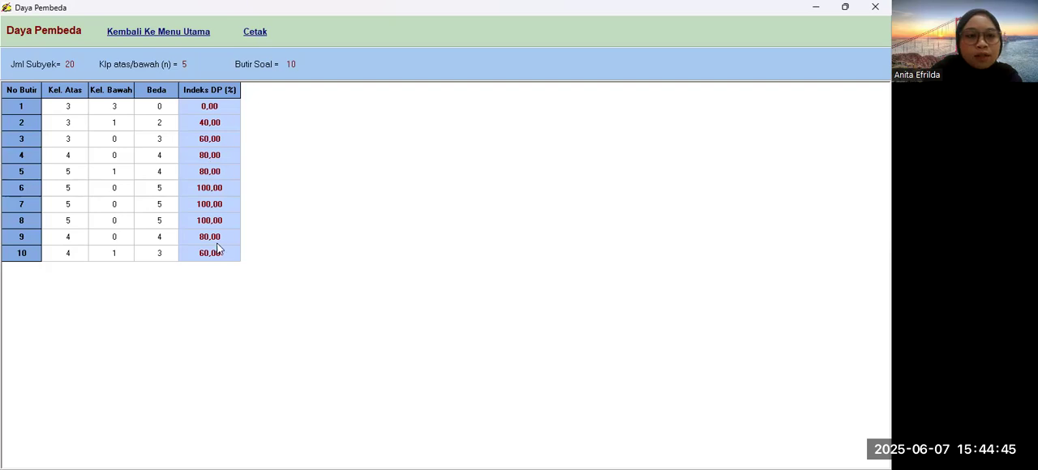
pyautogui.click(172, 37)
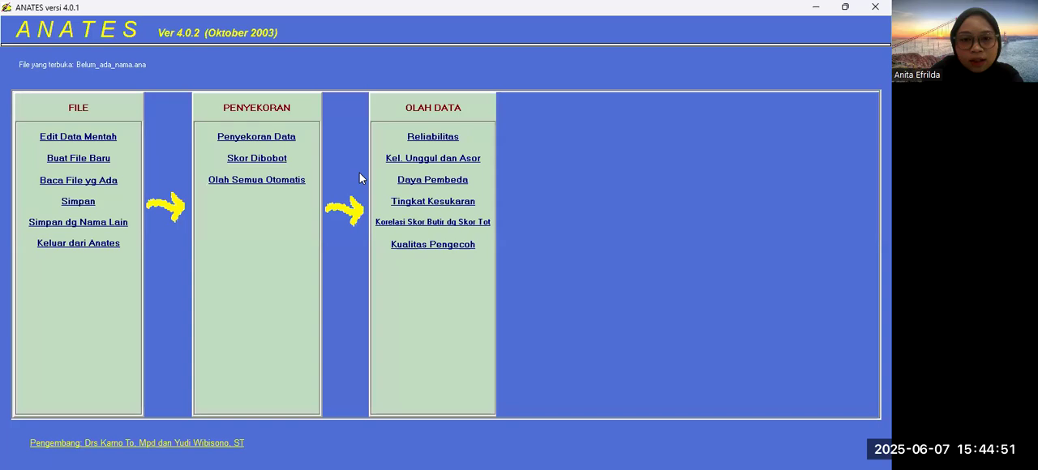
pyautogui.click(419, 203)
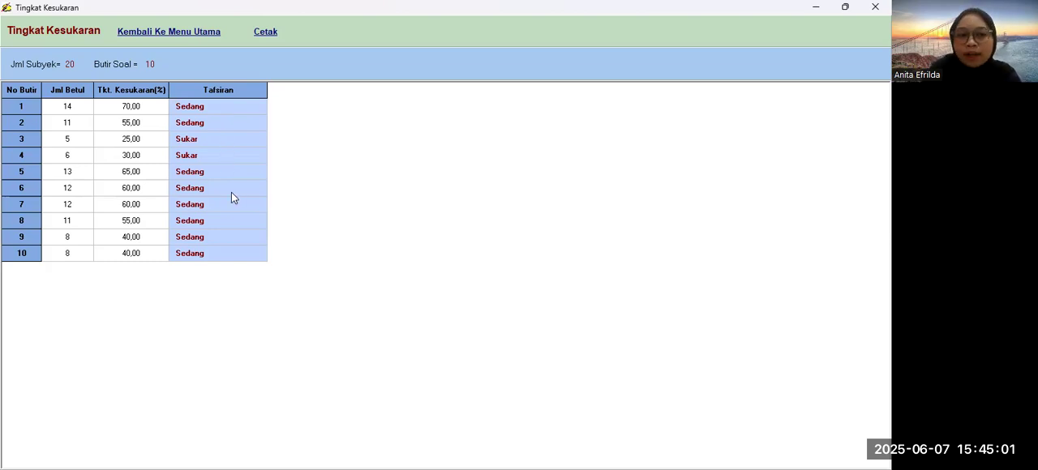
pyautogui.click(180, 35)
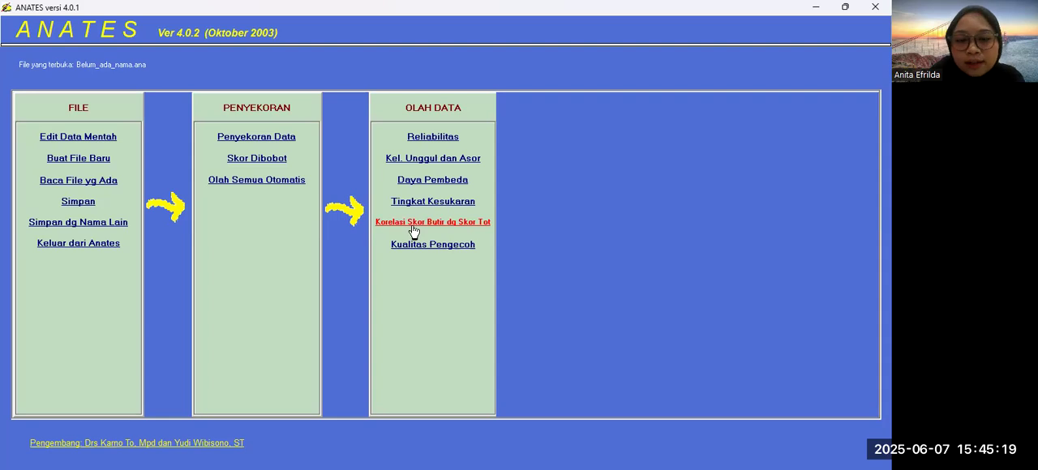
# Step: Review the item-total score correlation report and the distractor quality report (Kualitas Pengecoh), returning to the main menu
pyautogui.click(413, 222)
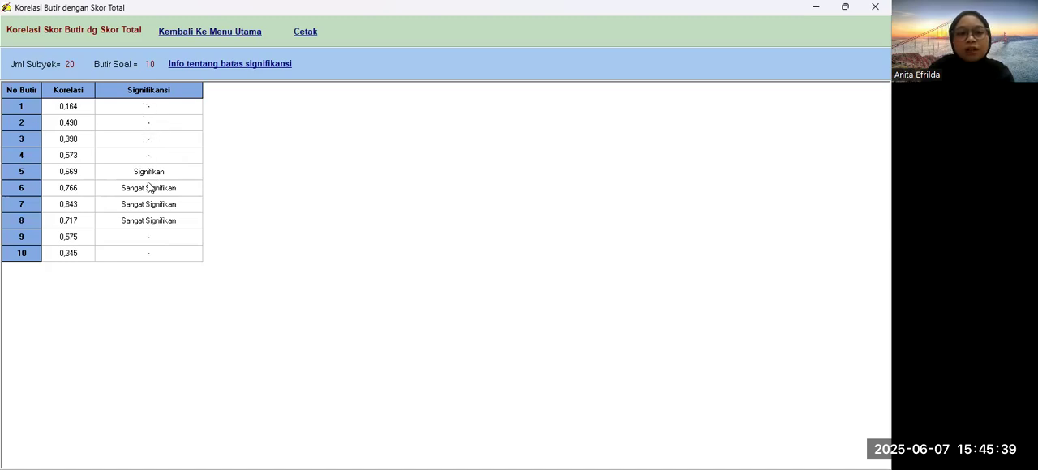
pyautogui.click(213, 36)
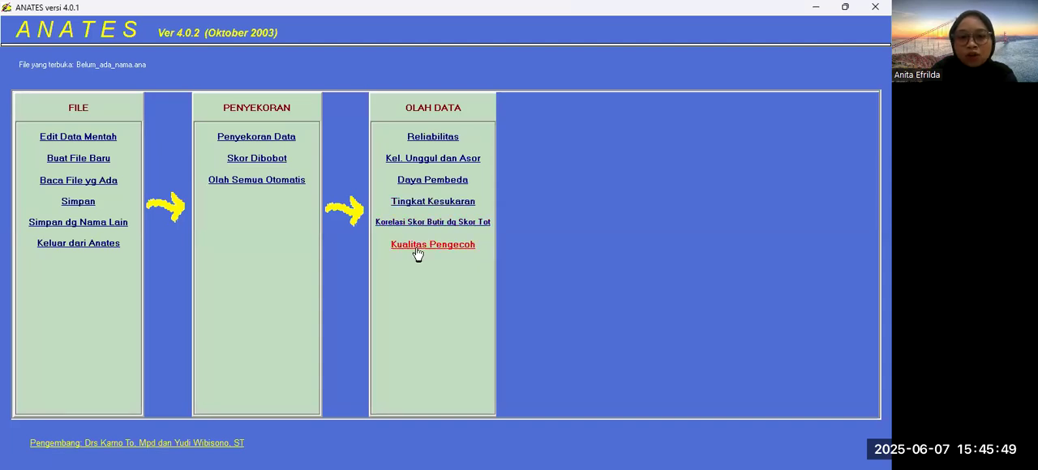
pyautogui.click(415, 246)
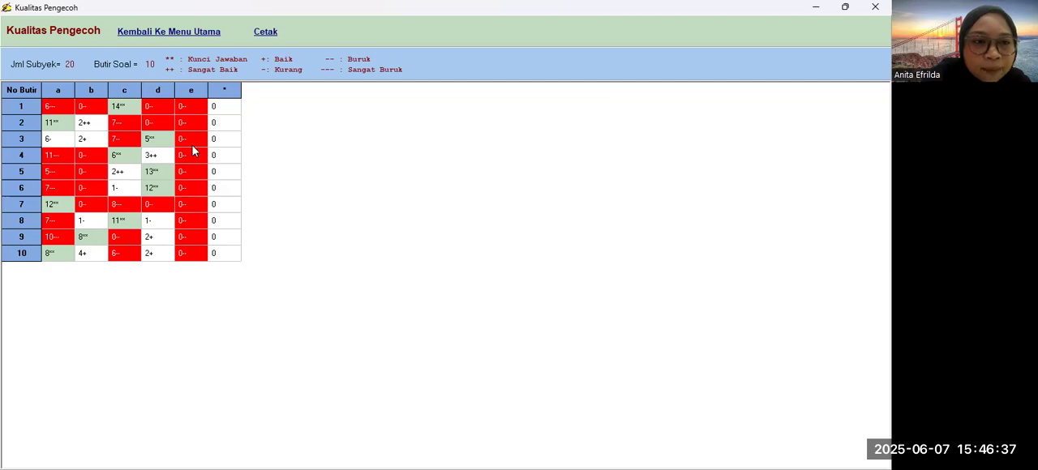
pyautogui.click(174, 32)
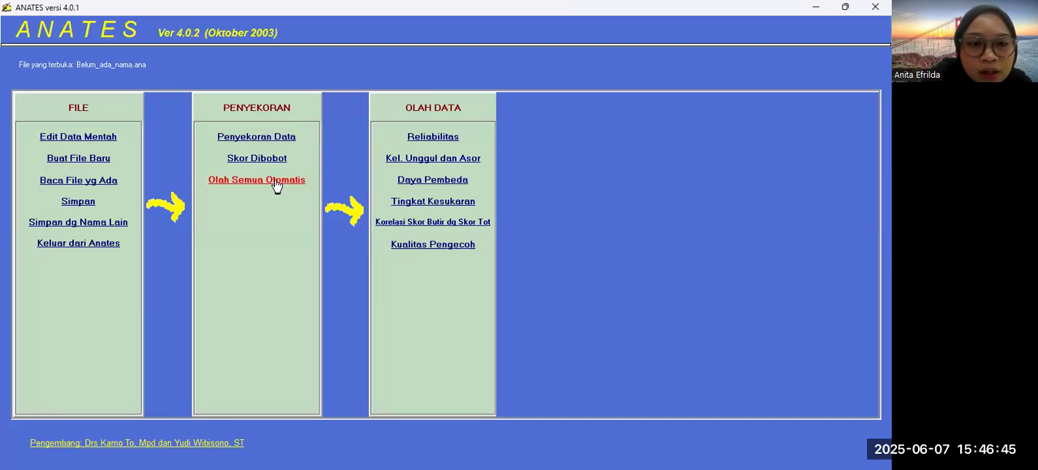
# Step: Process all analyses at once with Olah Semua Otomatis and read the combined report from the weighted scores to the distractor quality
pyautogui.click(275, 186)
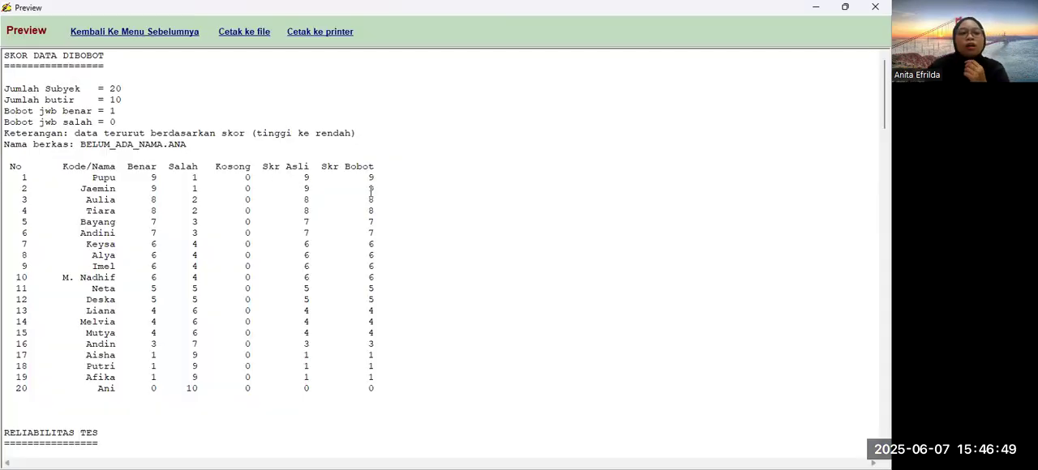
pyautogui.scroll(-3, 371, 192)
pyautogui.scroll(3, 371, 191)
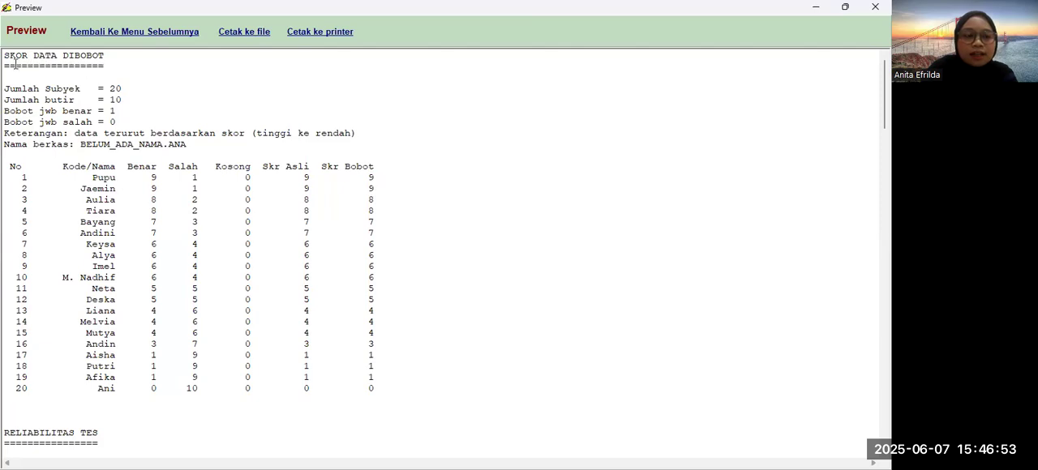
pyautogui.scroll(-2, 149, 134)
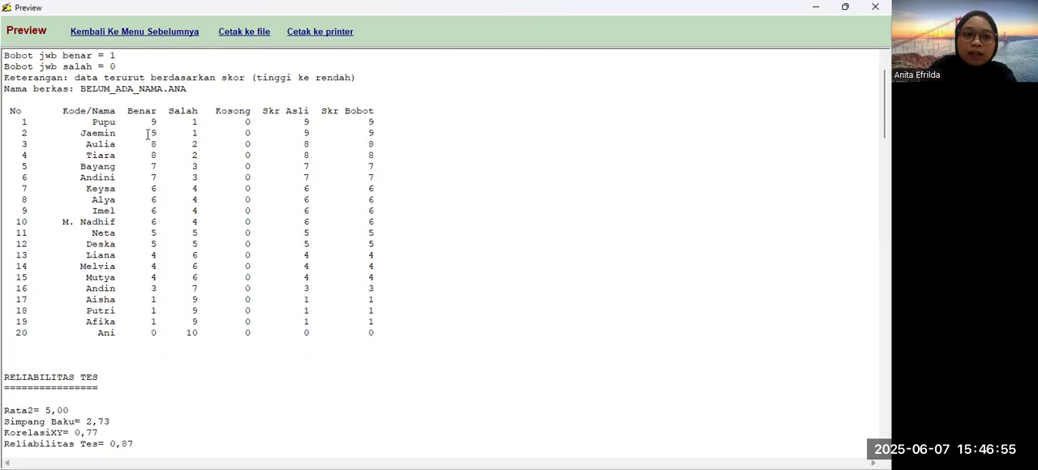
pyautogui.scroll(-5, 148, 135)
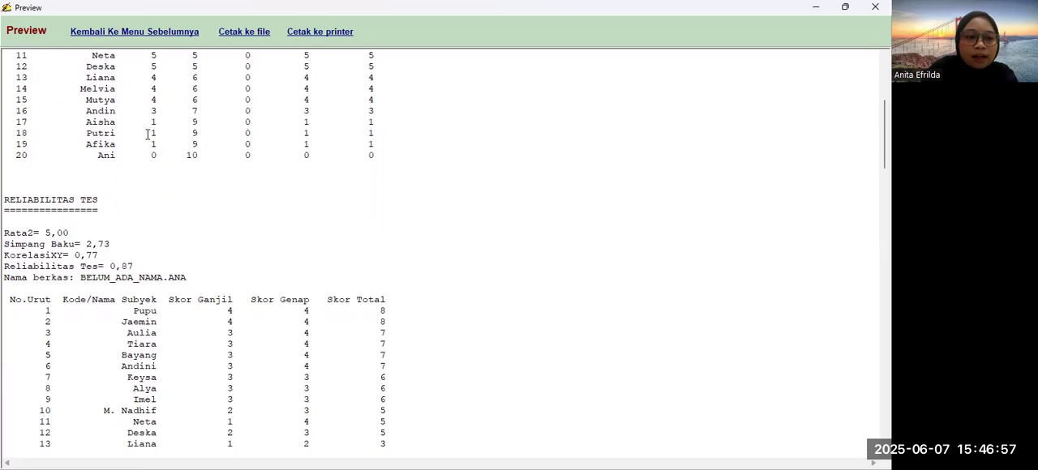
pyautogui.scroll(-10, 148, 134)
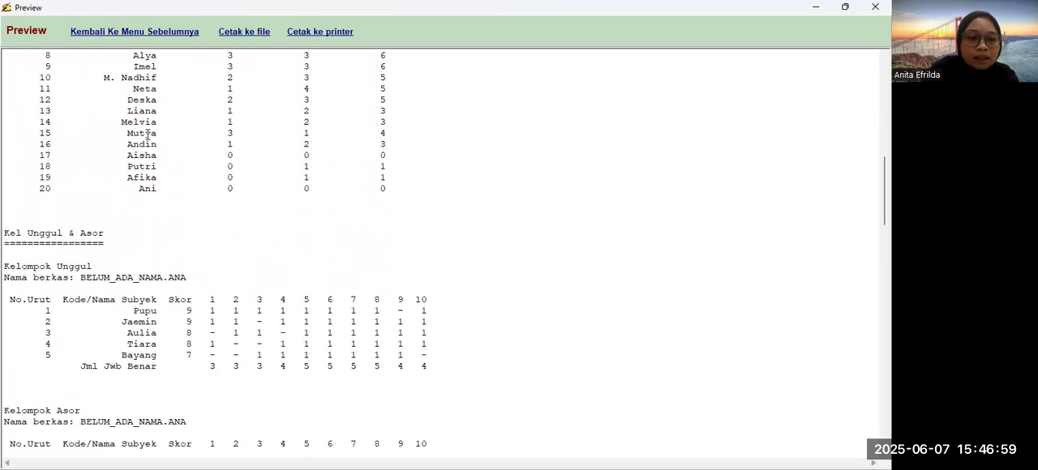
pyautogui.scroll(-7, 147, 135)
pyautogui.scroll(-5, 116, 199)
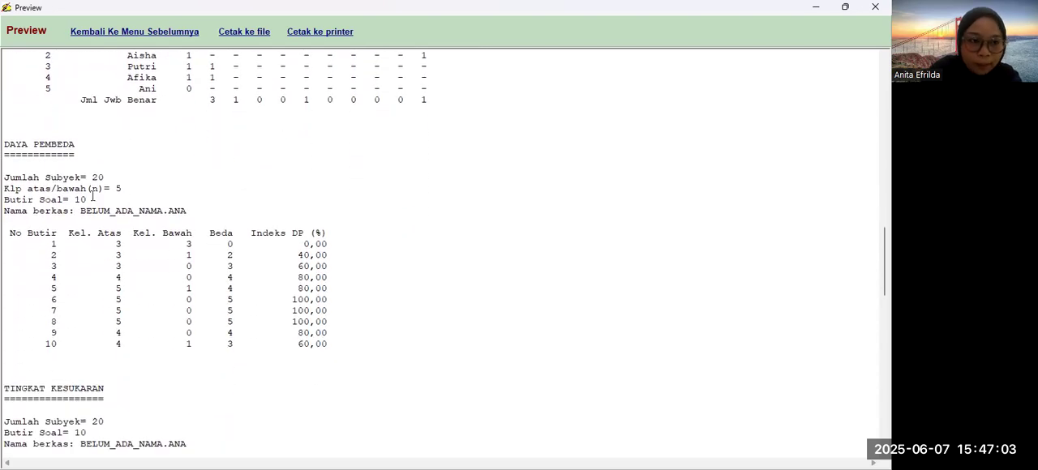
pyautogui.scroll(-8, 93, 197)
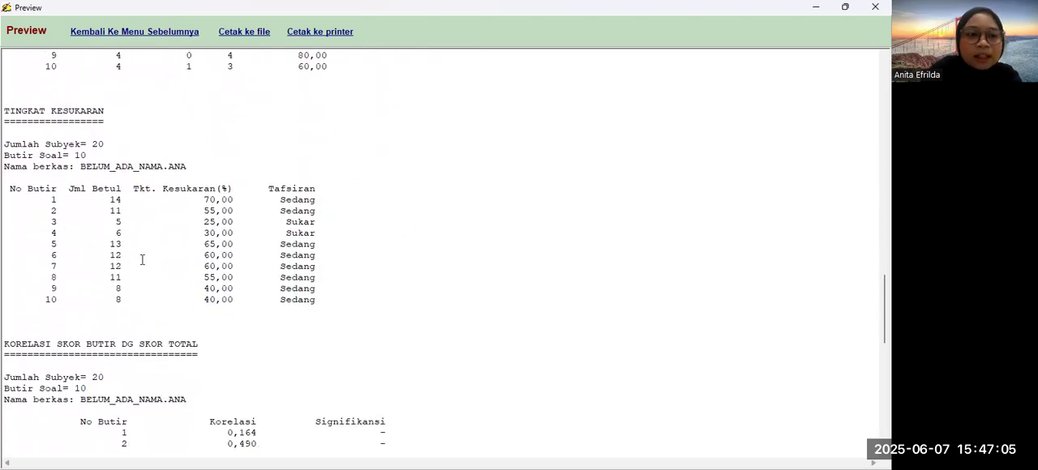
pyautogui.scroll(-3, 142, 260)
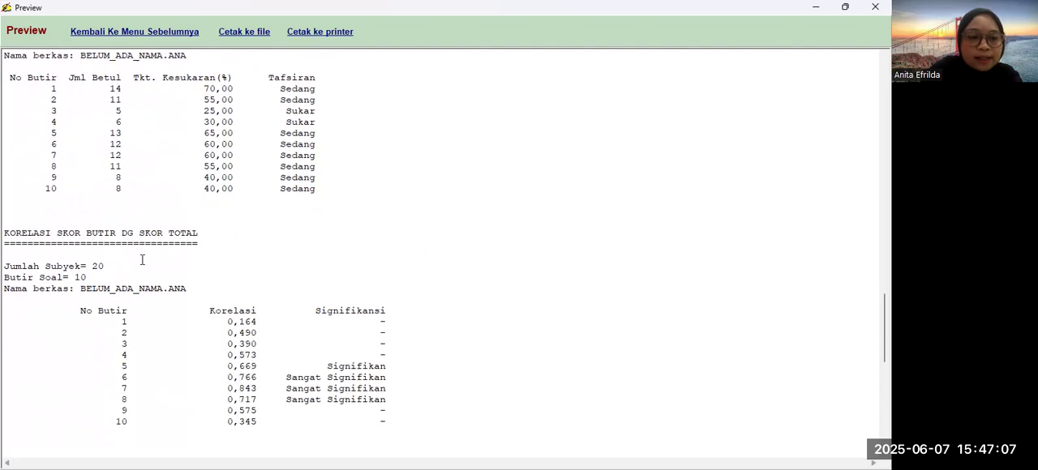
pyautogui.scroll(-1, 142, 260)
pyautogui.scroll(-1, 142, 259)
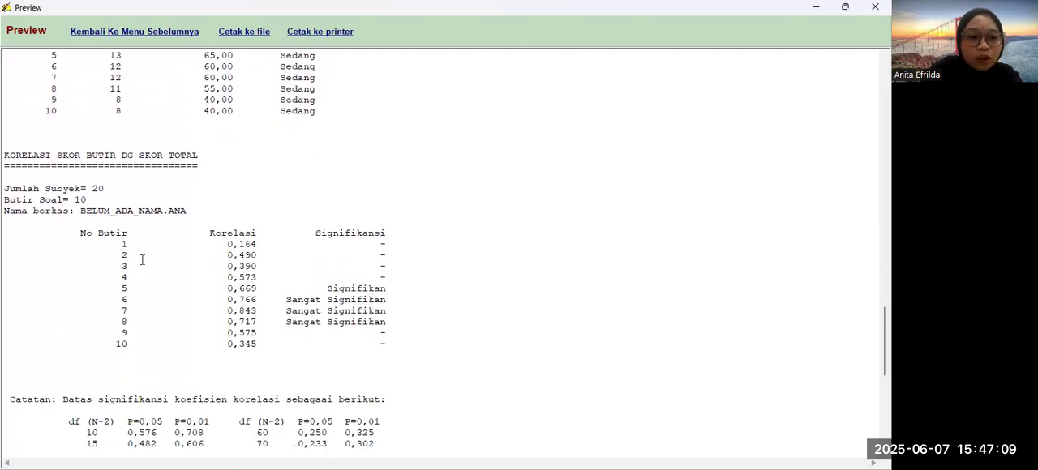
pyautogui.scroll(-8, 142, 260)
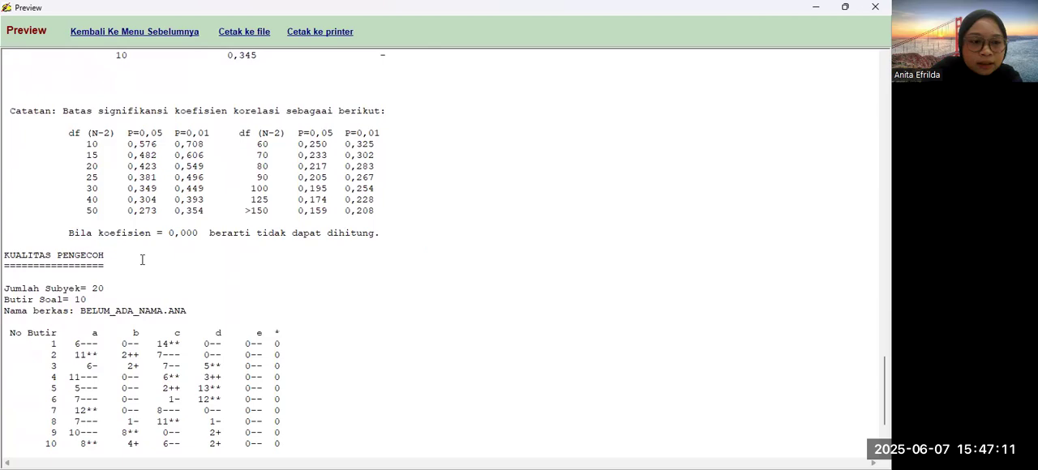
pyautogui.scroll(-4, 142, 259)
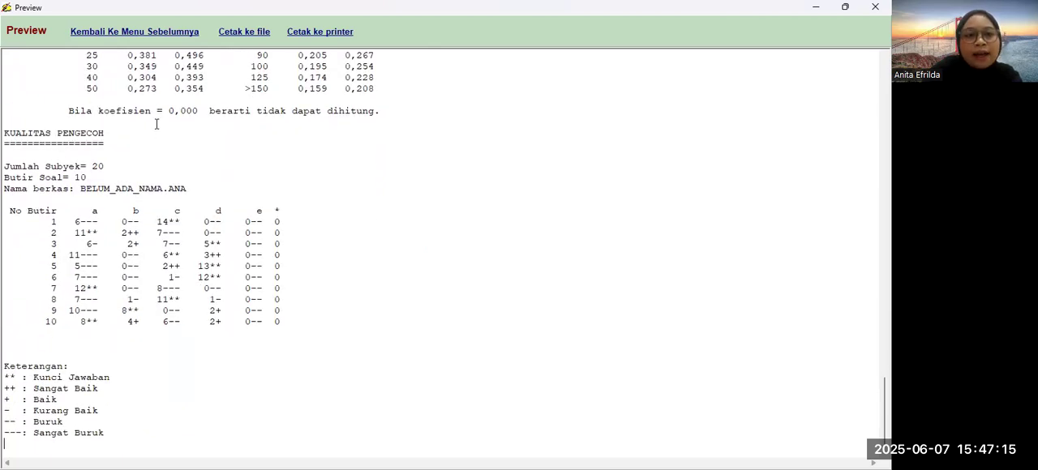
pyautogui.scroll(5, 208, 116)
pyautogui.scroll(3, 208, 116)
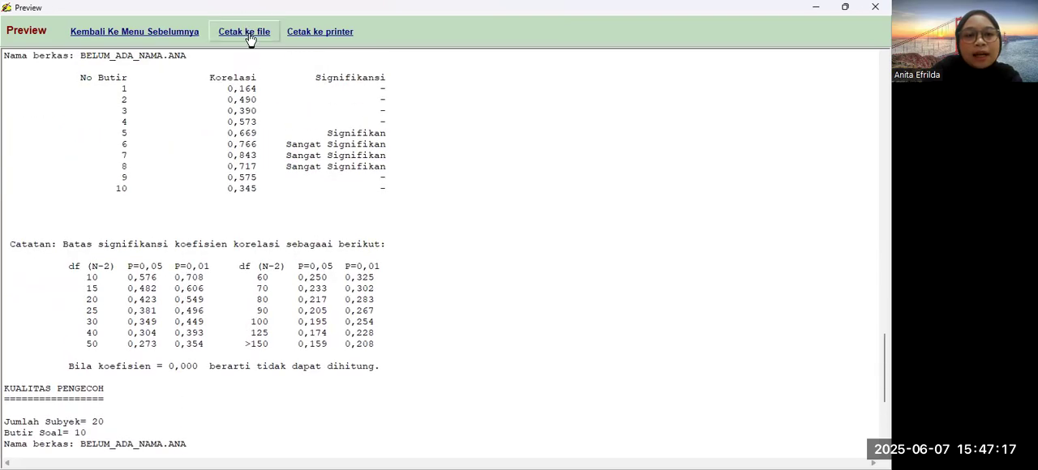
# Step: View the save dialog for printing the combined report to a file and the printer output options, closing both without output
pyautogui.click(249, 36)
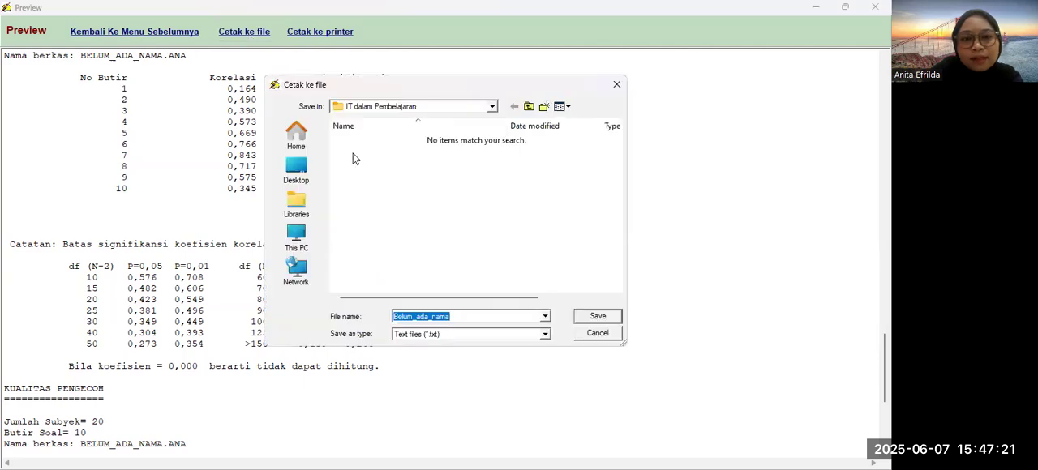
pyautogui.click(616, 85)
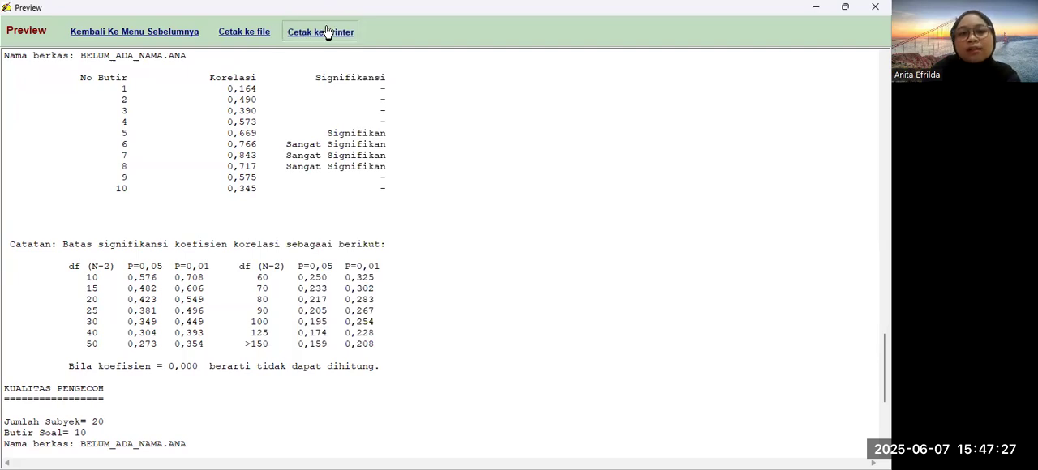
pyautogui.click(327, 32)
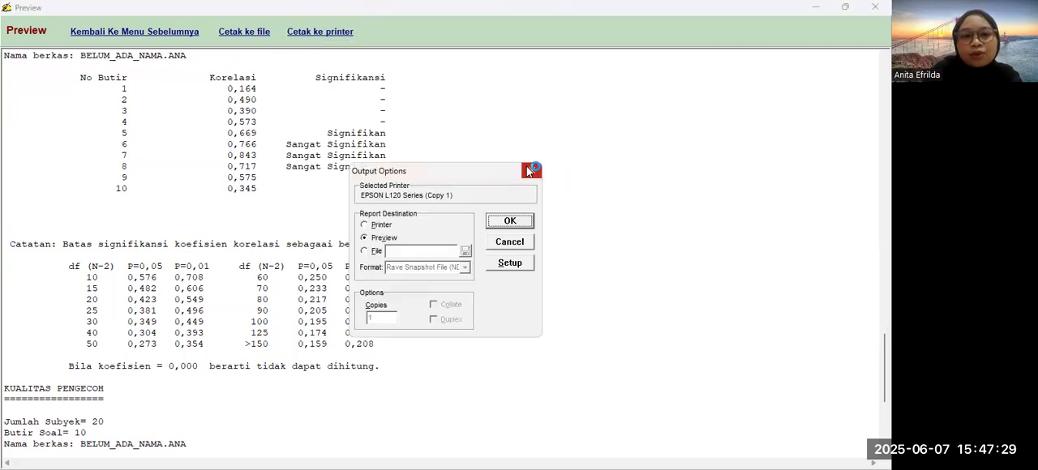
pyautogui.click(530, 170)
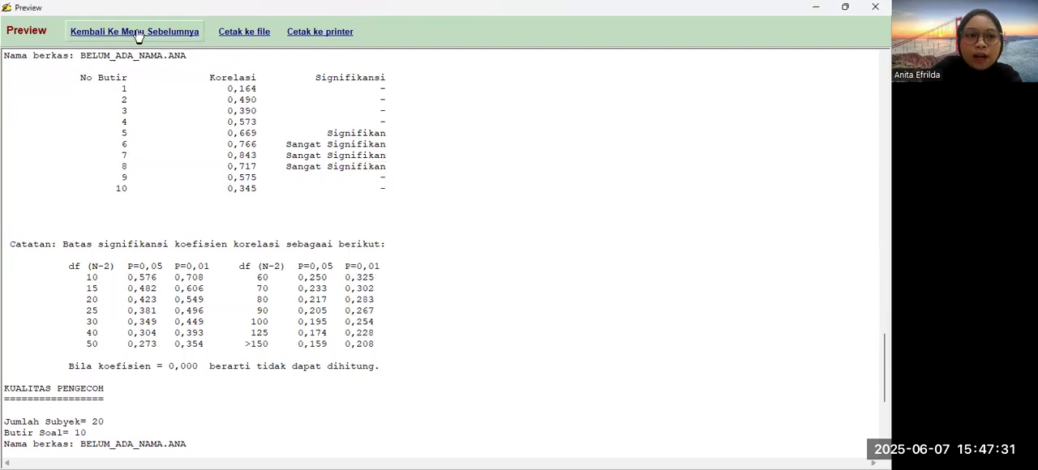
# Step: Leave the combined report and check the distractor quality report (Kualitas Pengecoh) once more, returning to the main menu
pyautogui.click(105, 34)
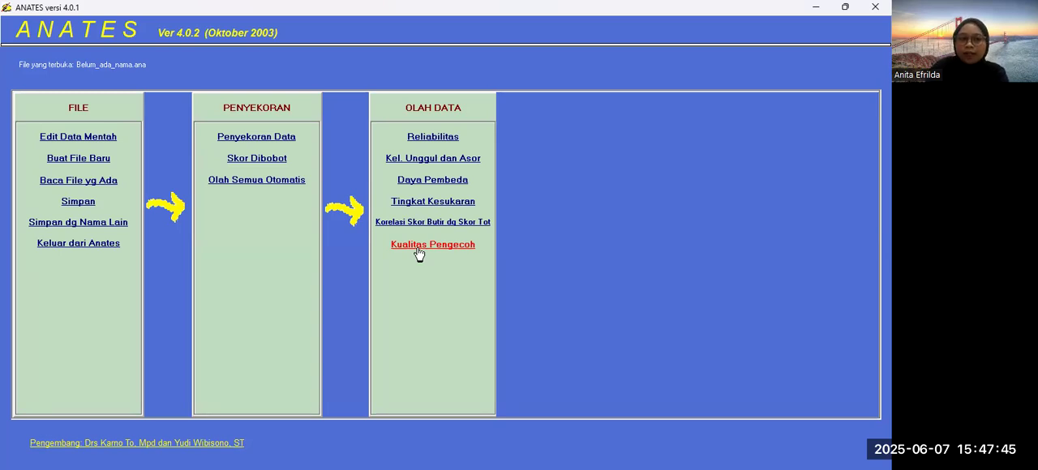
pyautogui.click(416, 249)
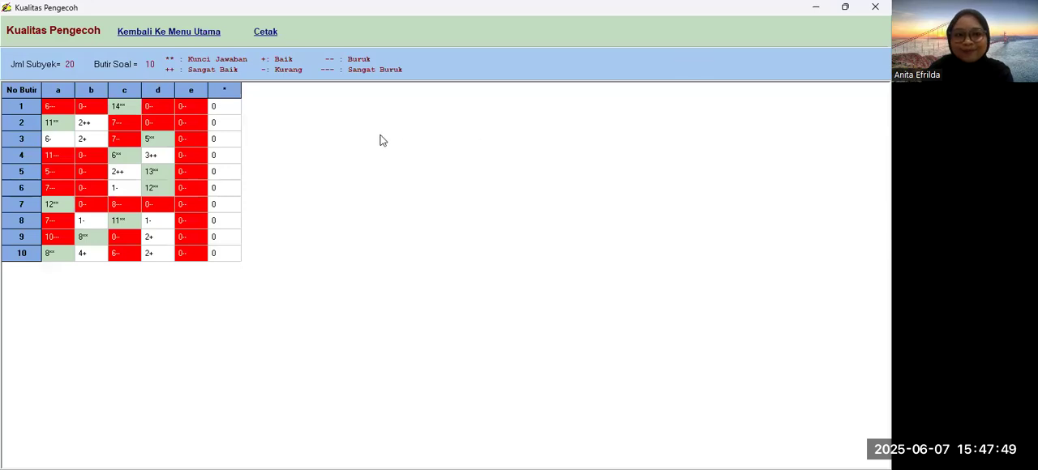
pyautogui.click(160, 32)
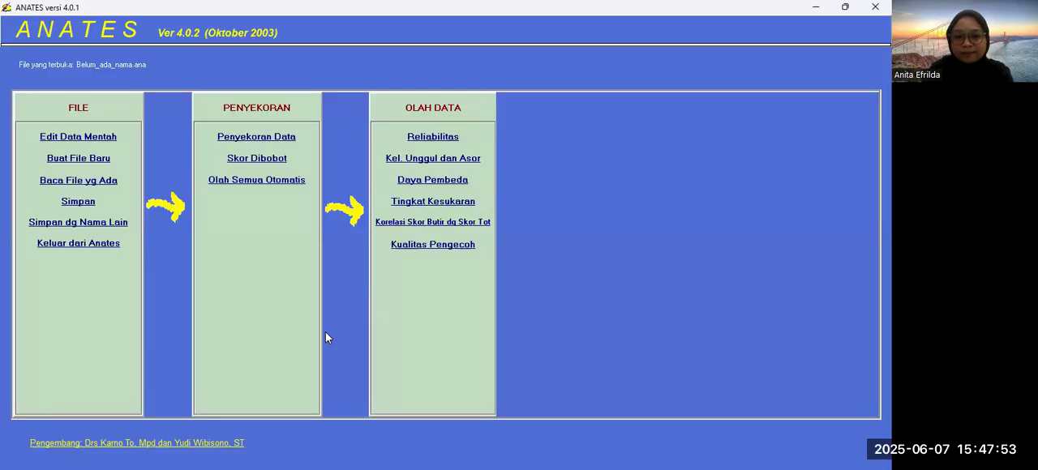